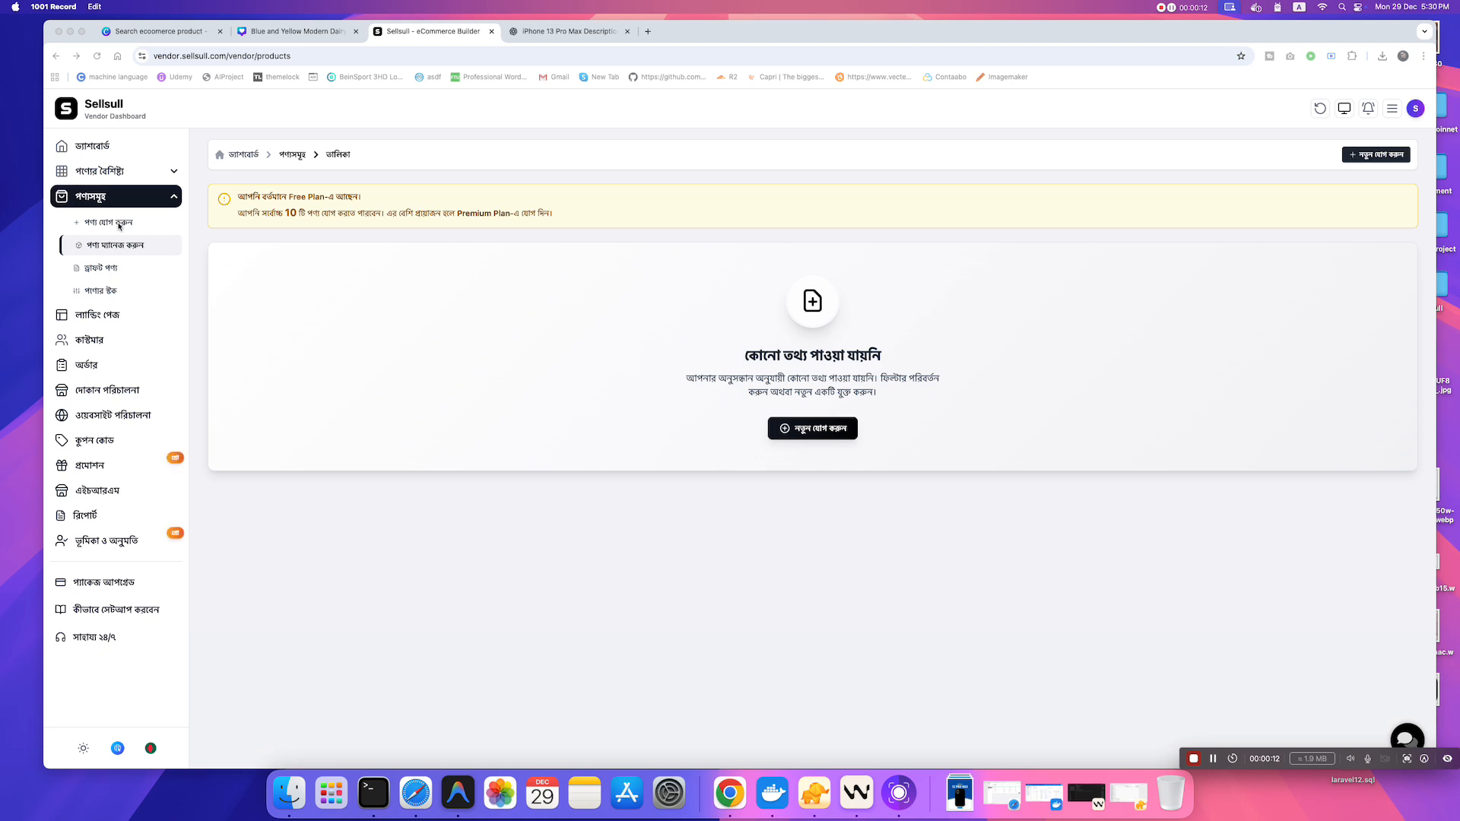
- Open the form for adding a new product and name the product "Iphone 13 pro max with full box"
click(112, 224)
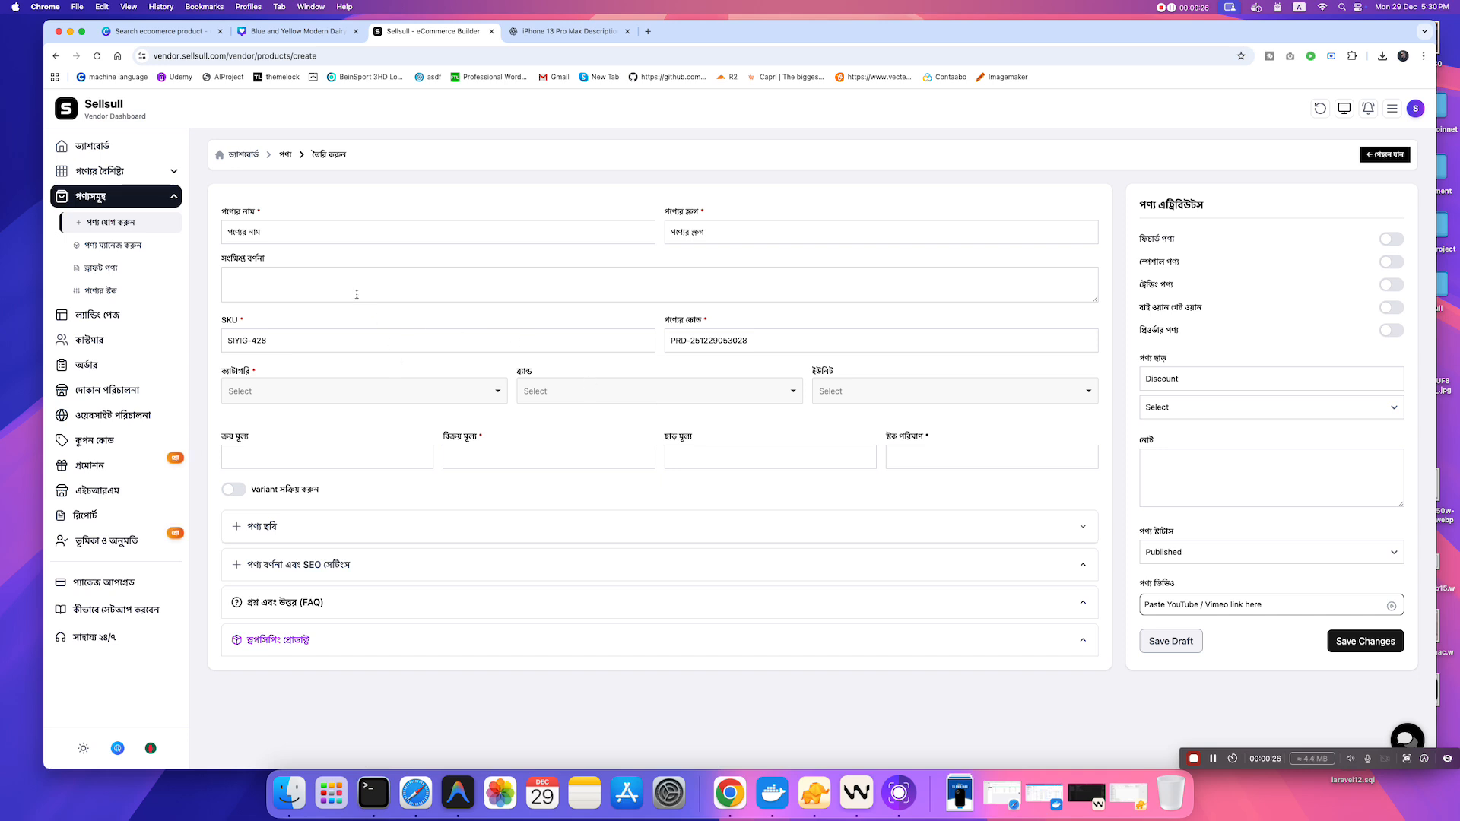
click(319, 232)
text(I)
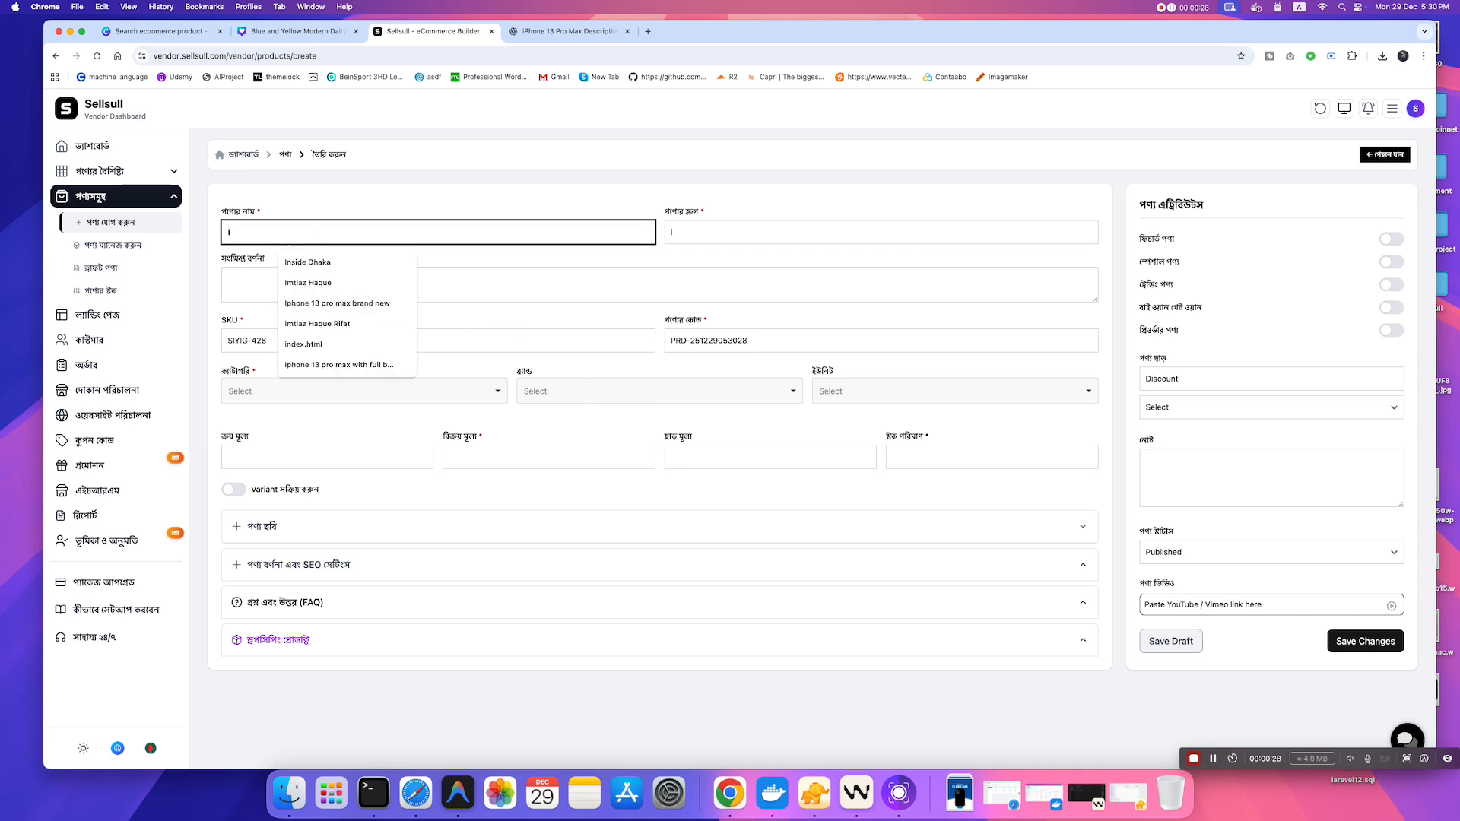
text(phone 13 pro ma)
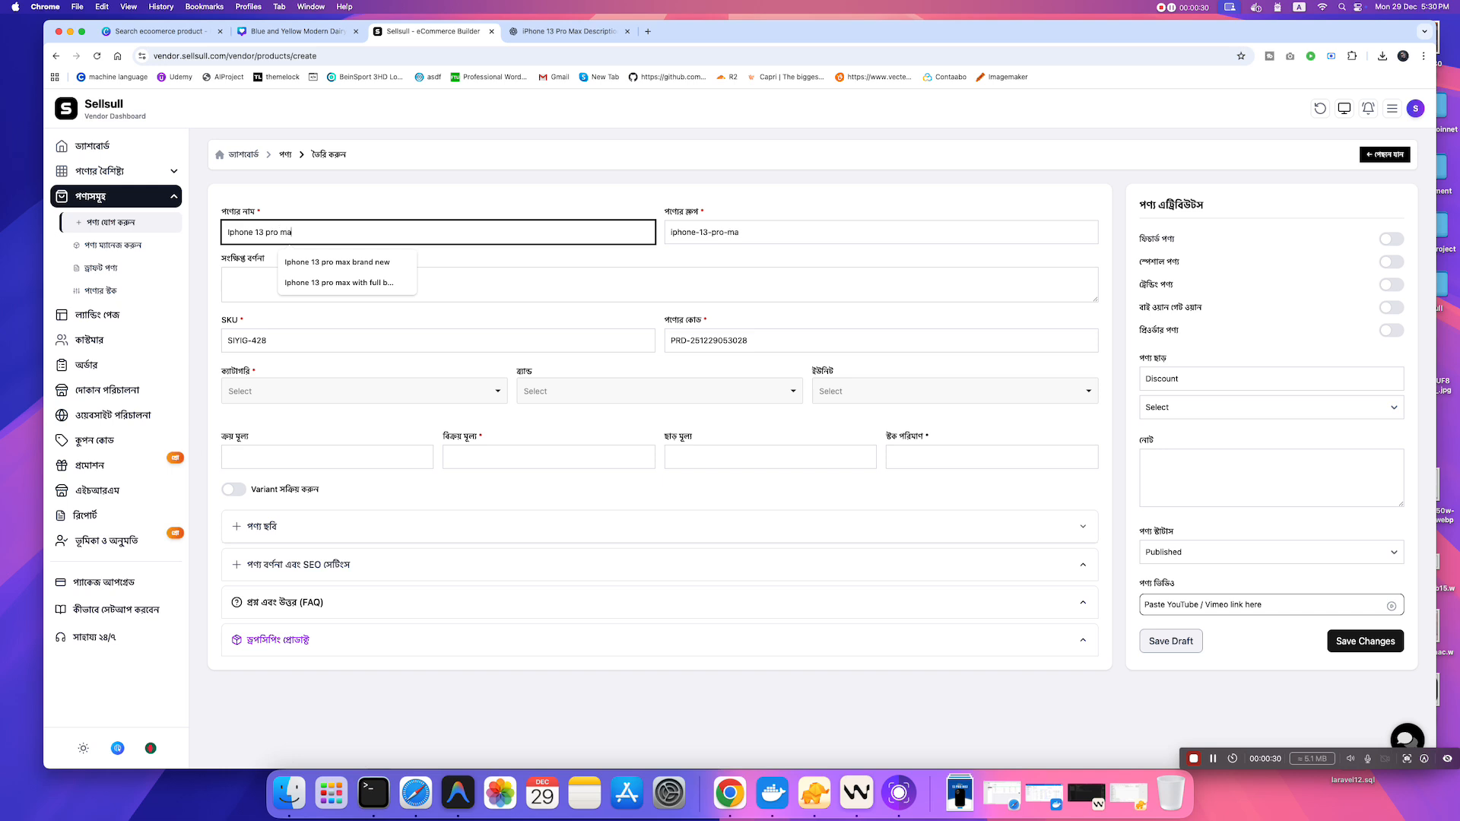
text(x with full )
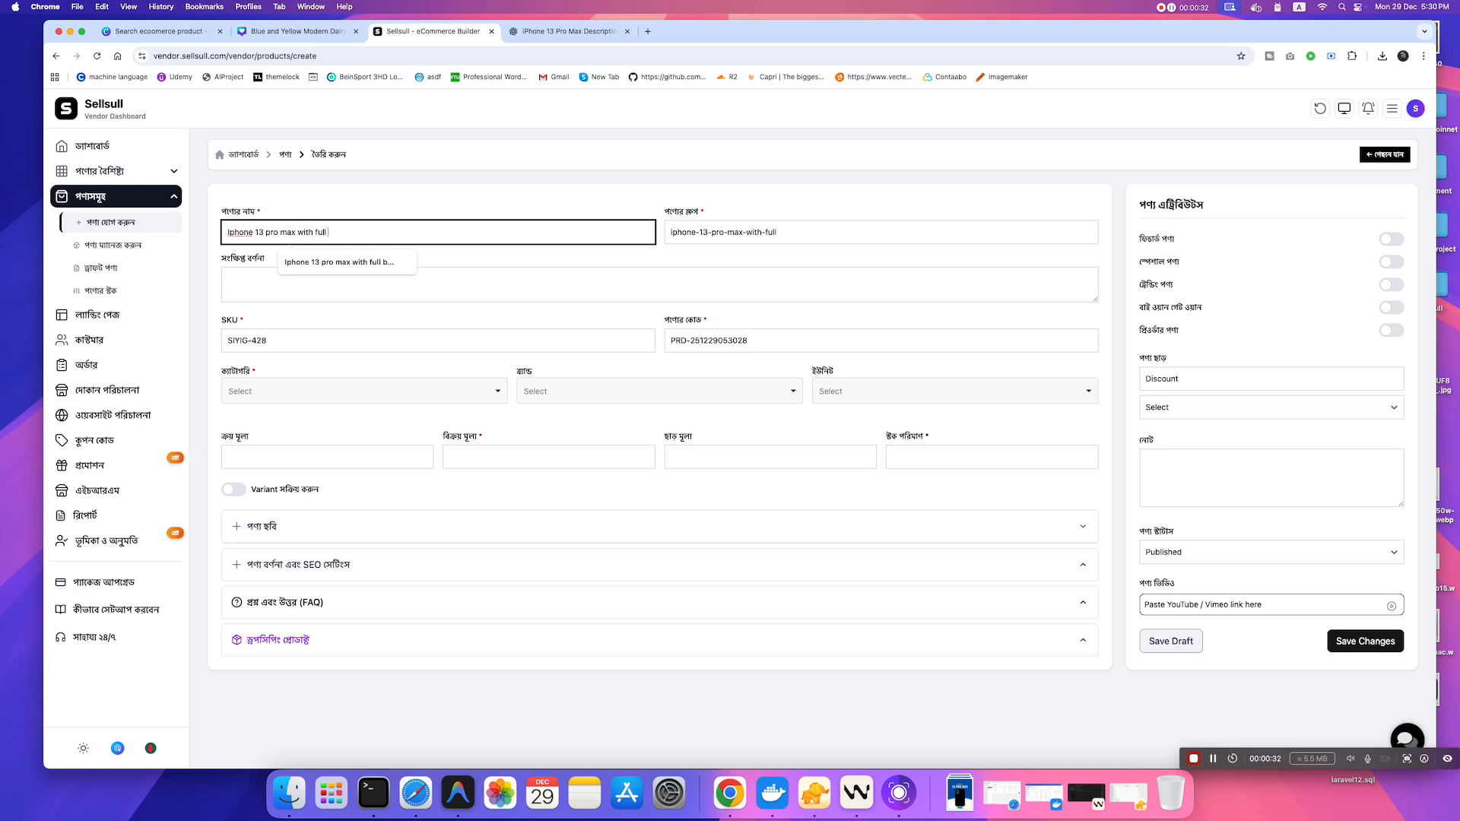
text(box)
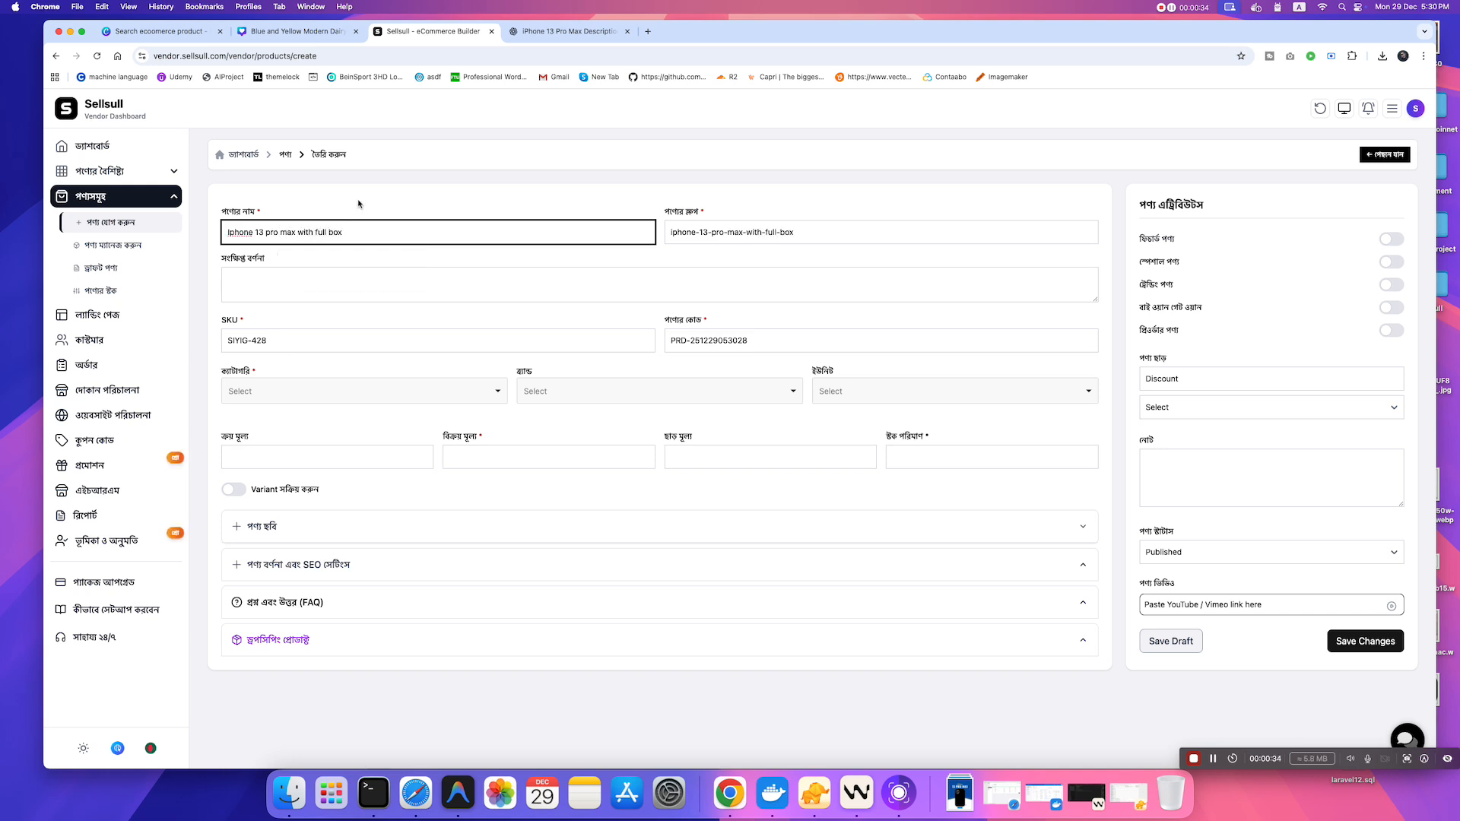
key(super+a)
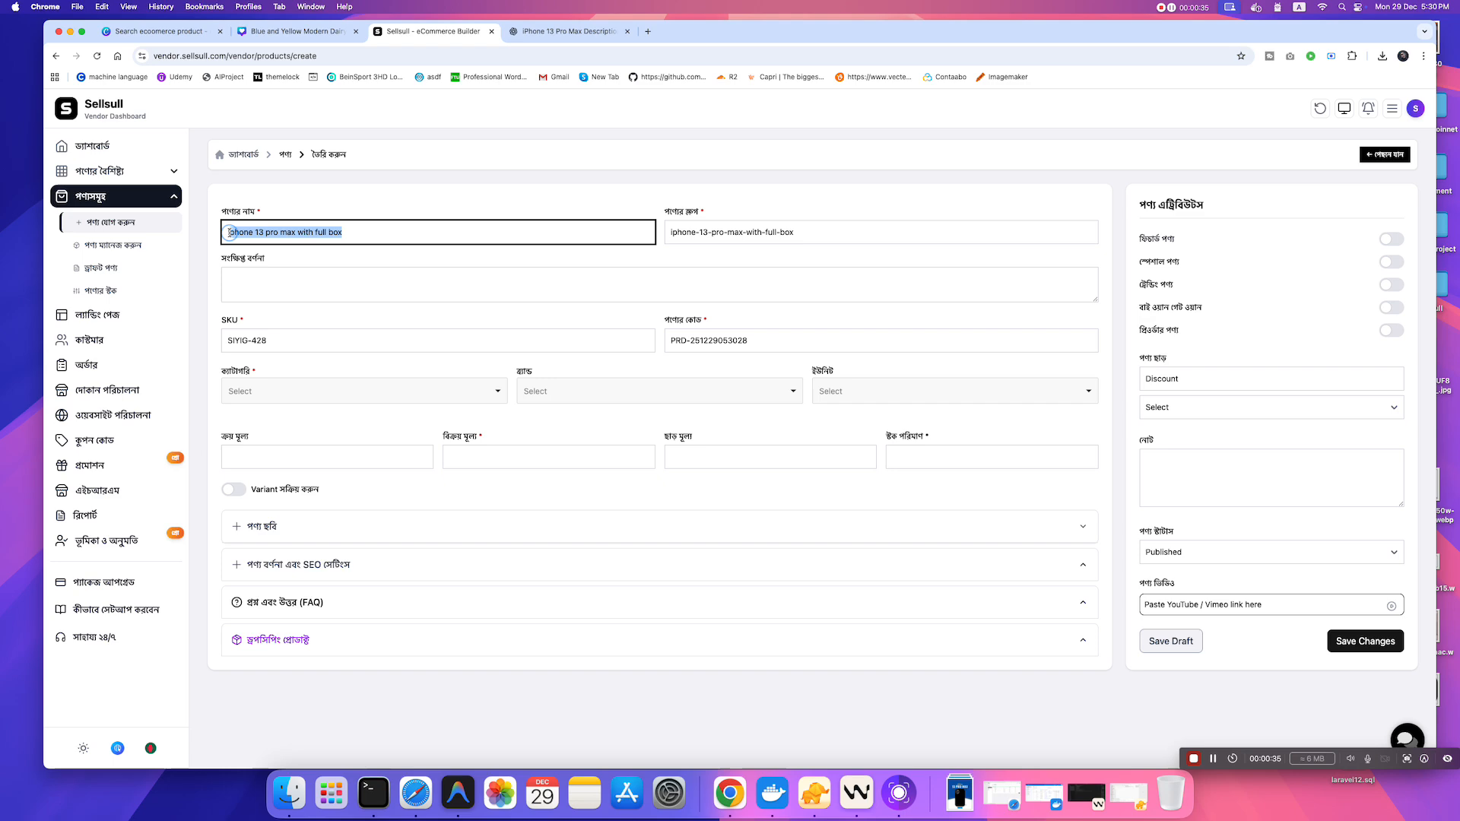
click(389, 203)
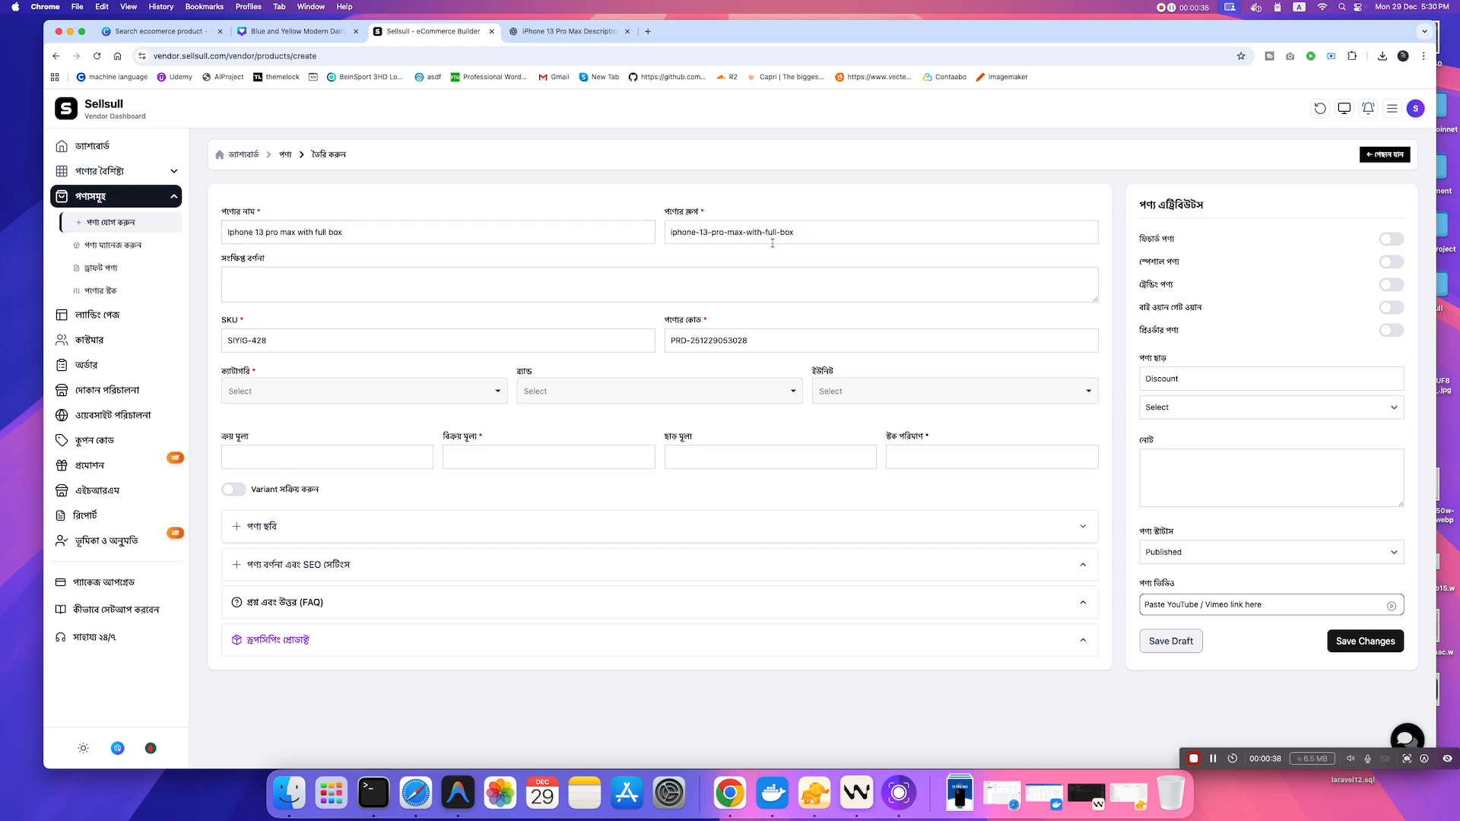
- Copy the opening paragraph of the ChatGPT iPhone 13 Pro Max description, without its final period, into the product's short description
click(315, 286)
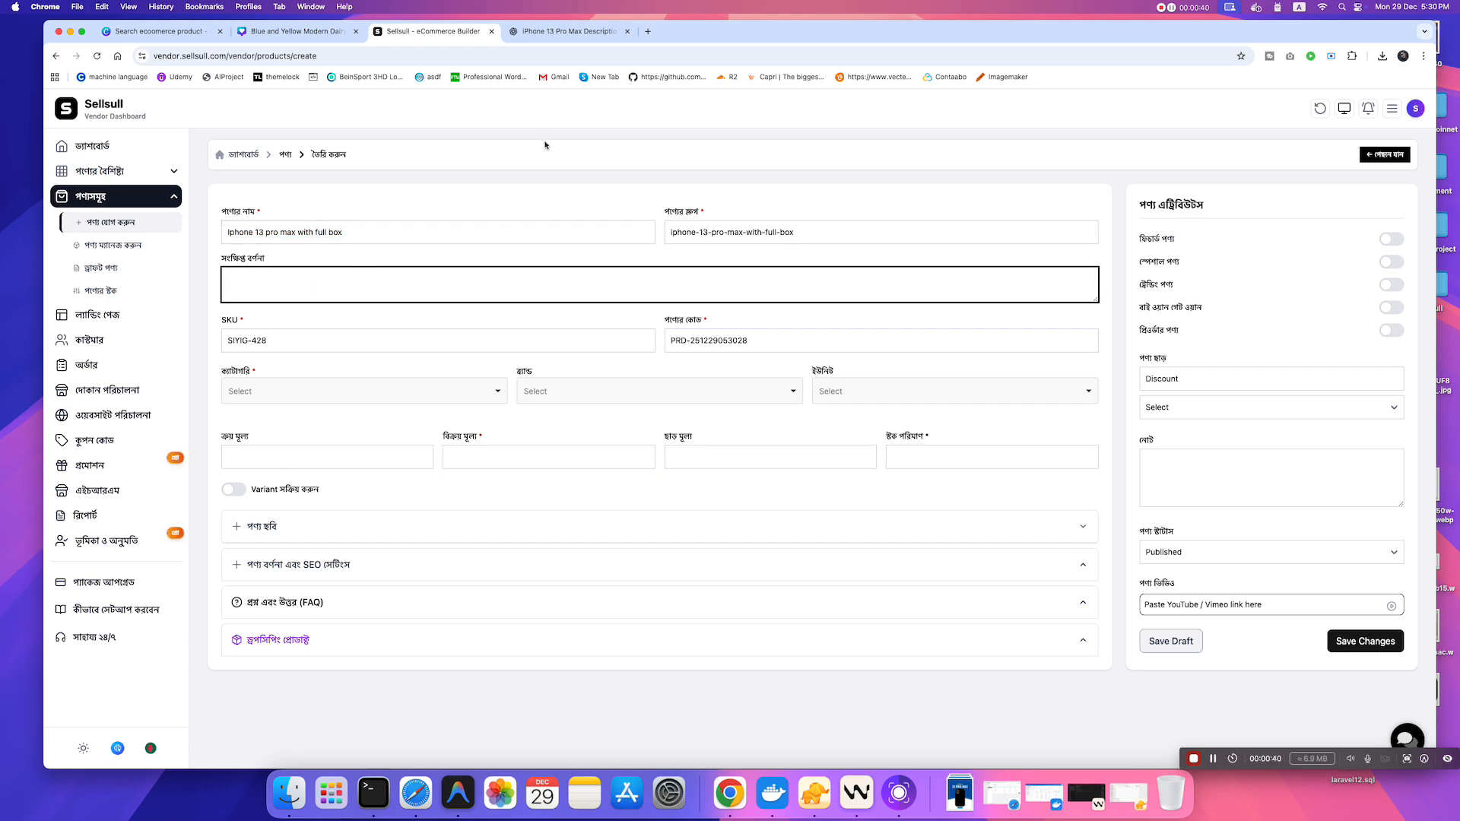
click(564, 31)
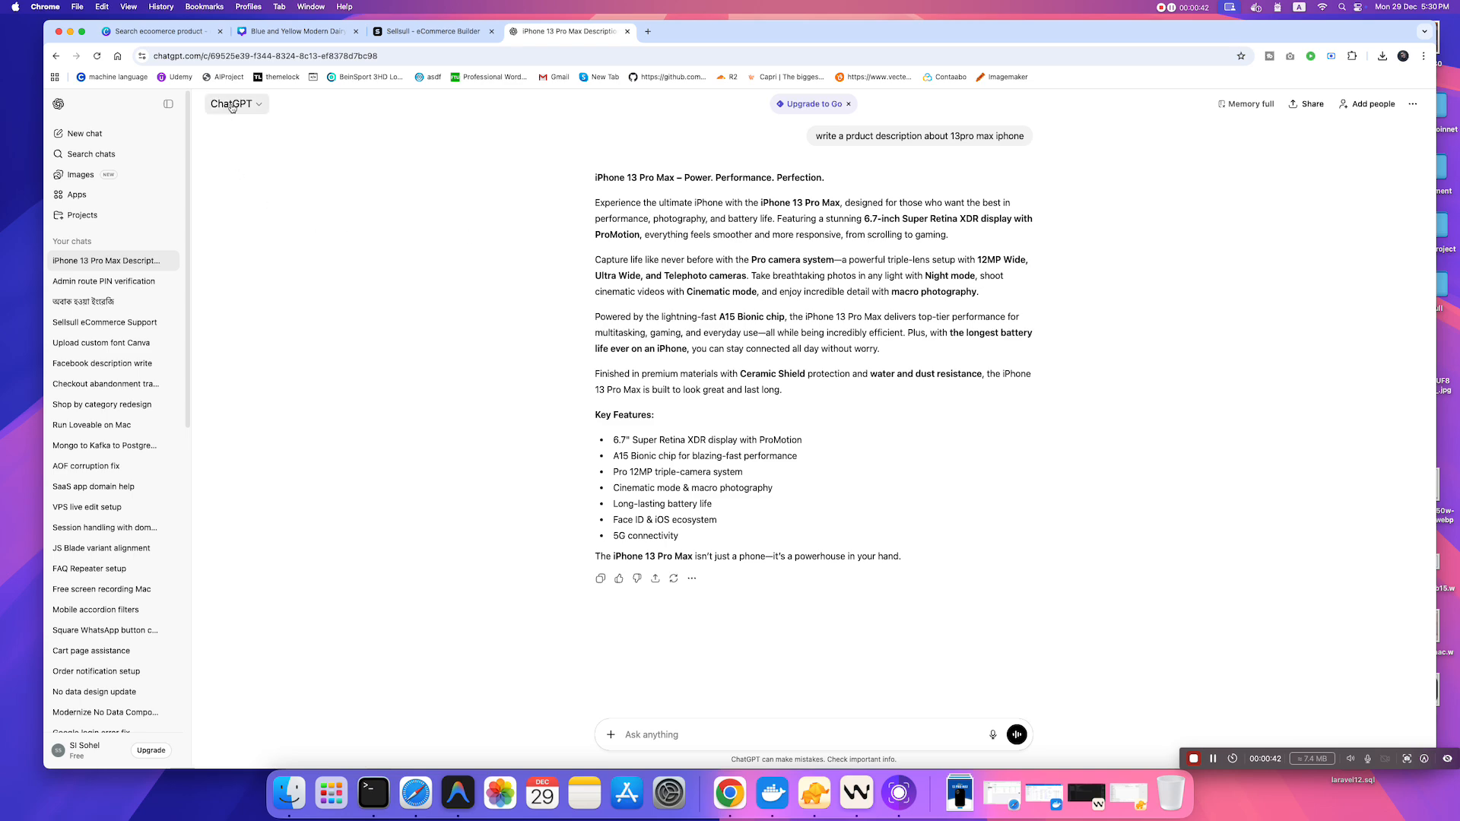
click(168, 103)
drag(536, 203, 886, 235)
key(super+c)
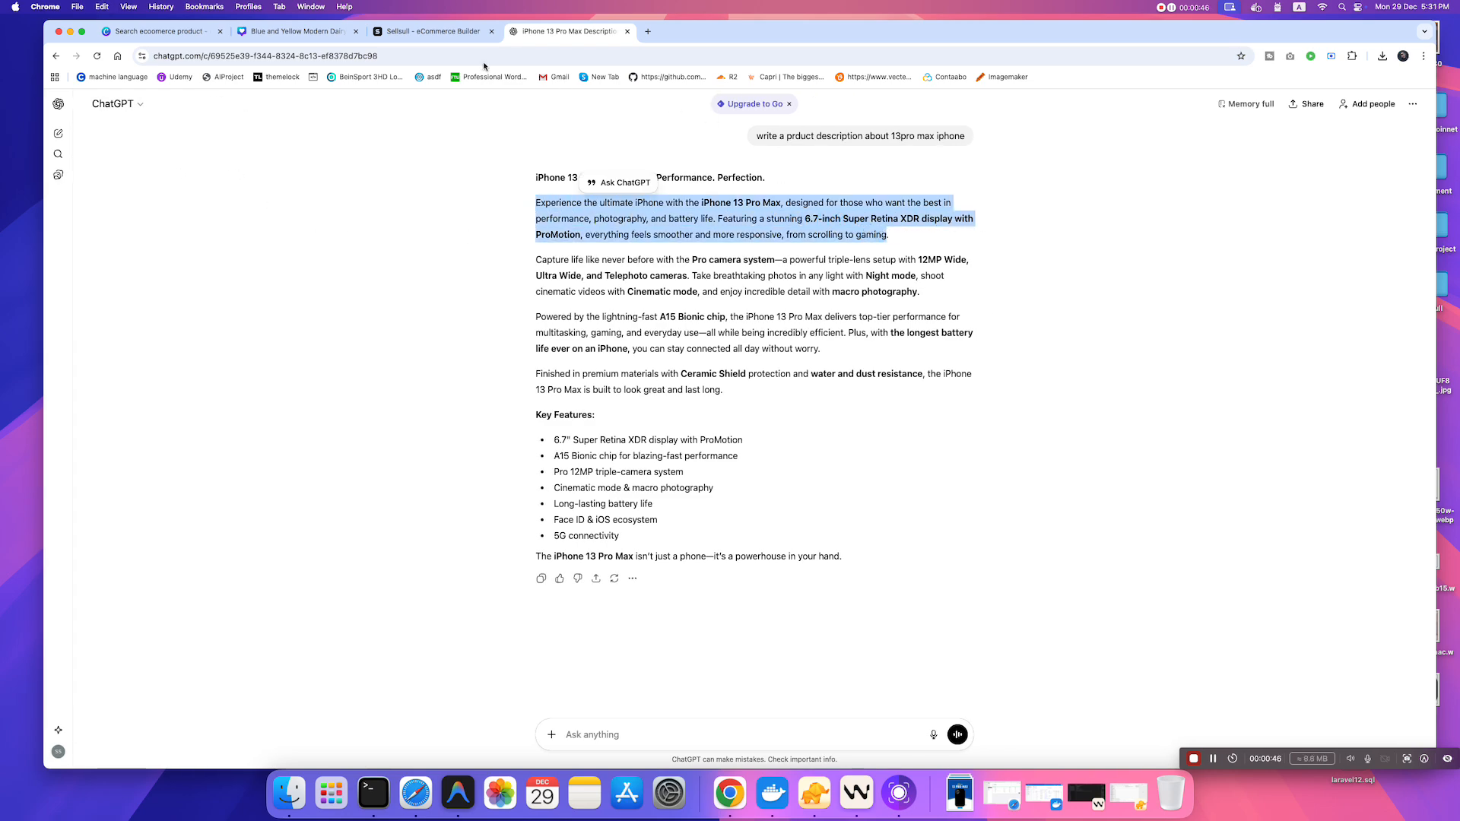
click(455, 32)
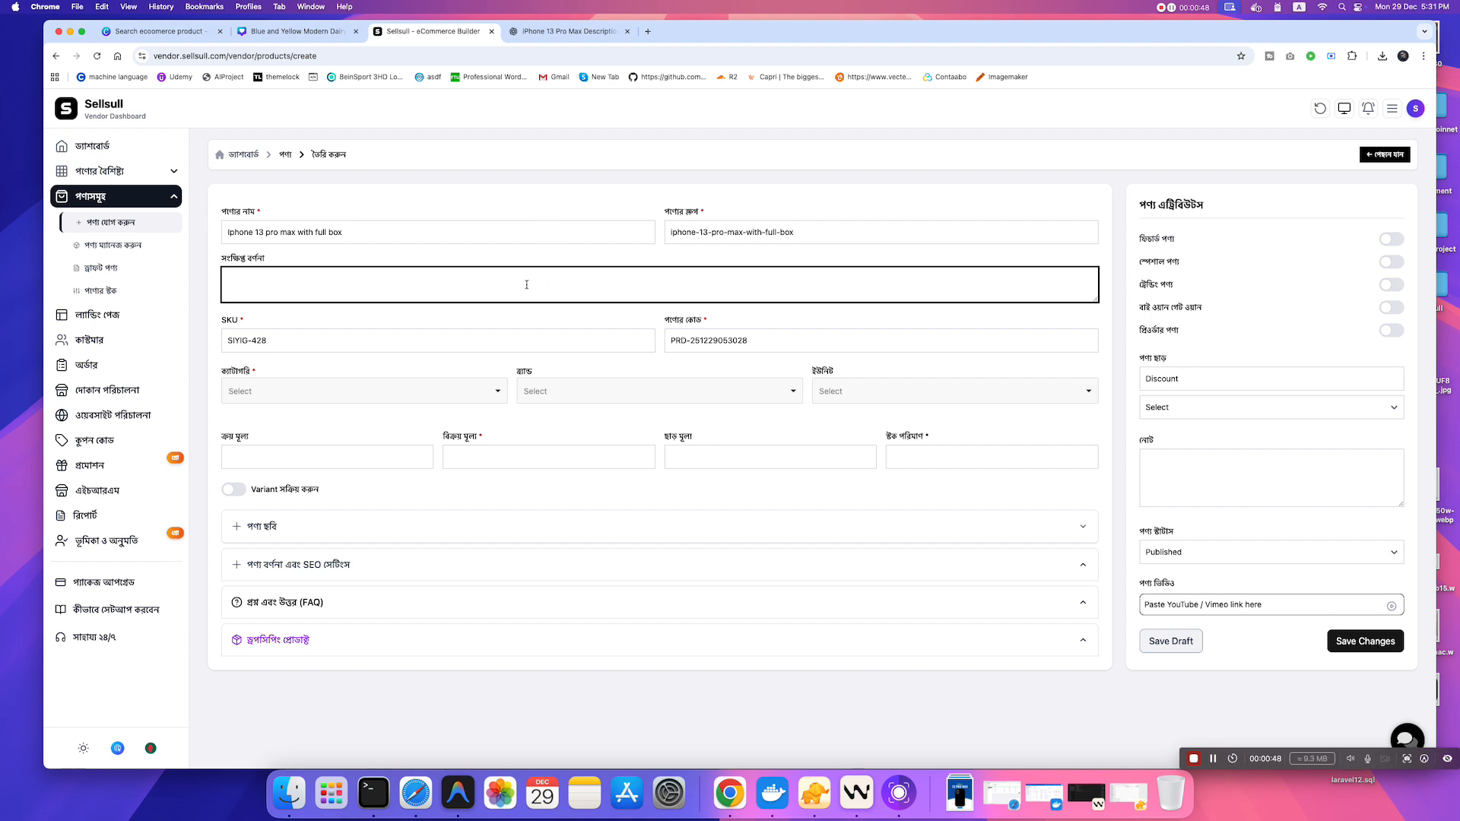
key(super+v)
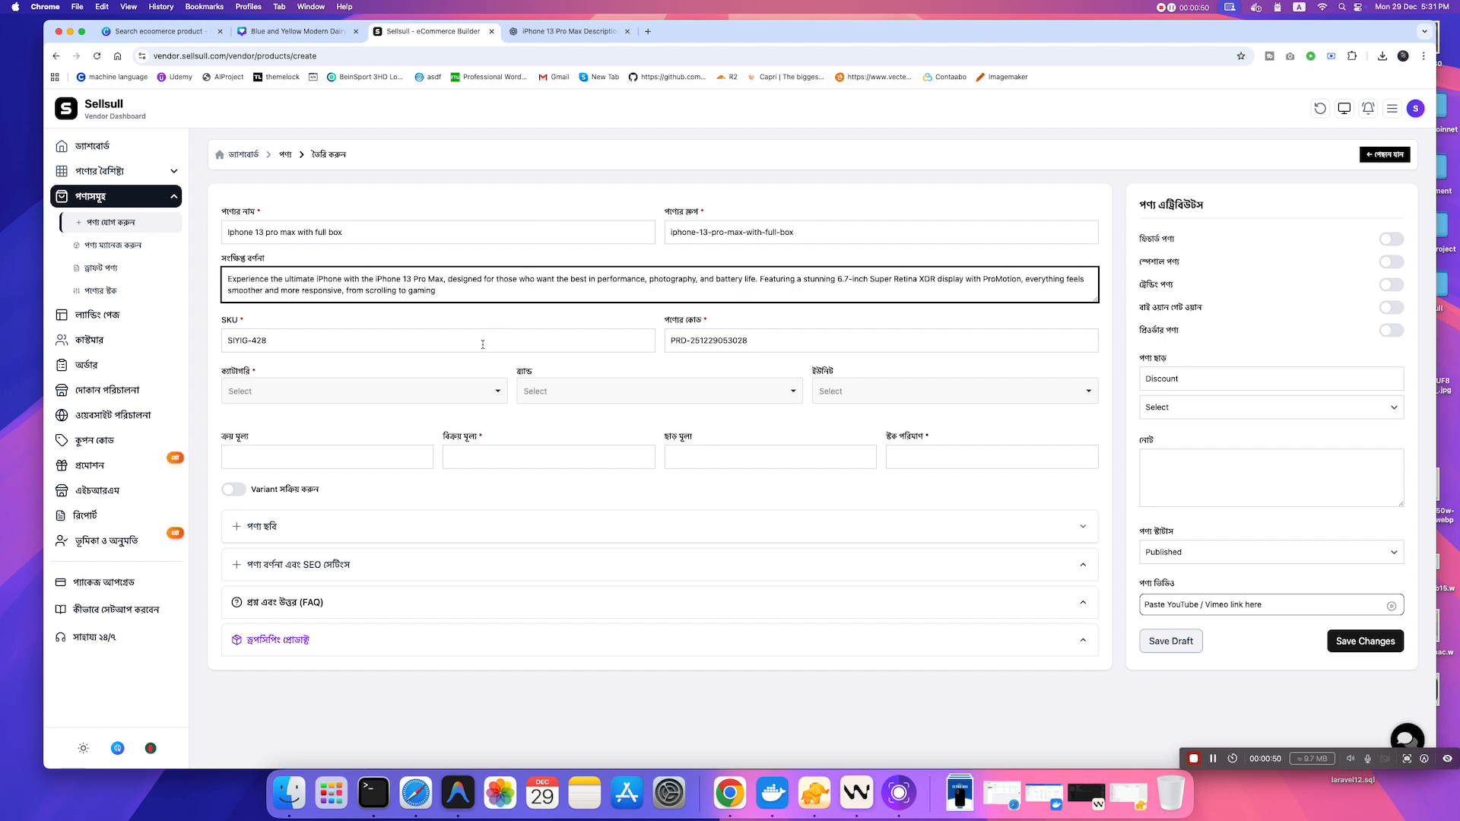
click(308, 339)
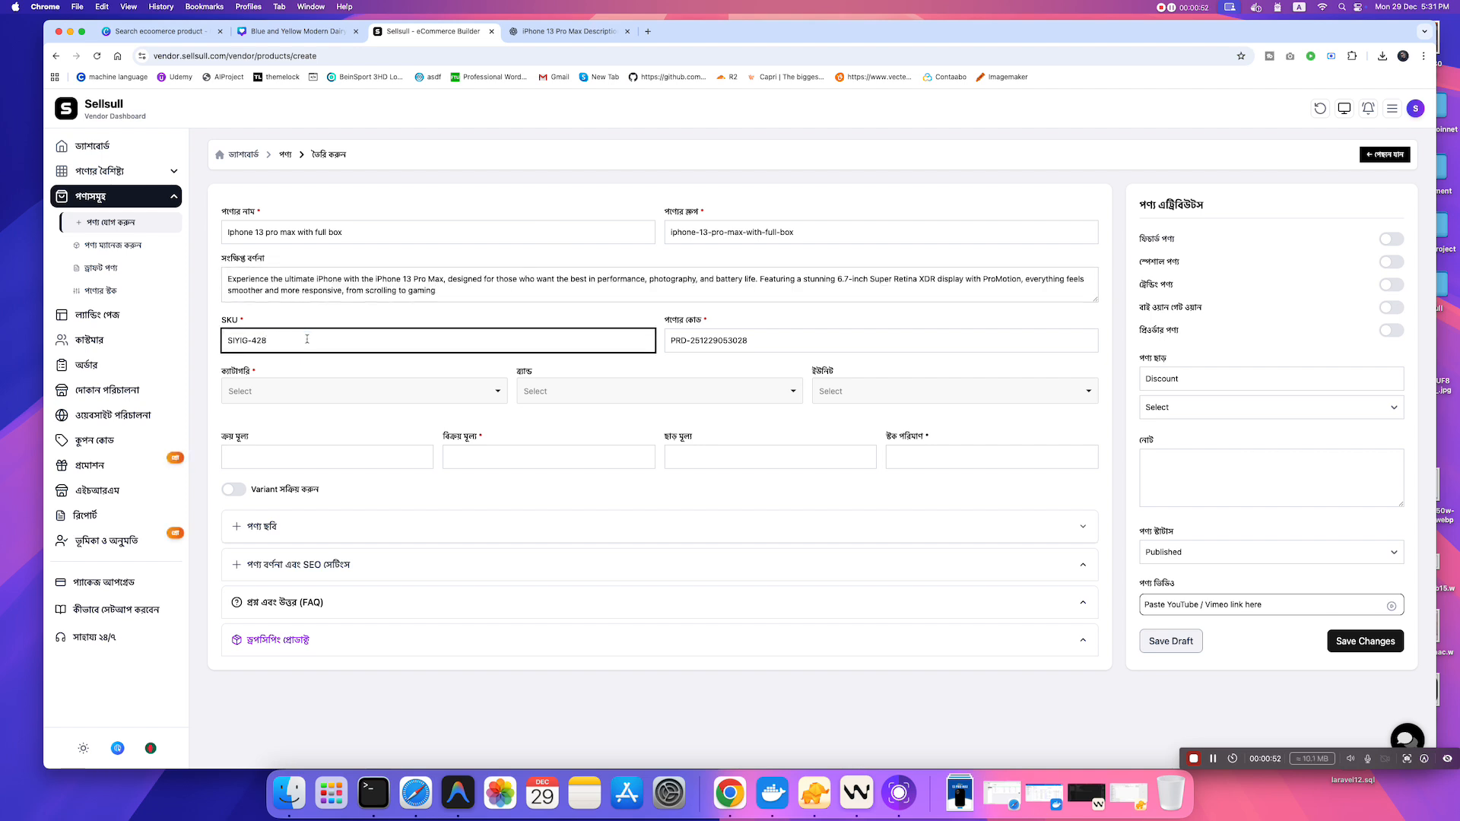
drag(310, 341, 227, 343)
click(736, 321)
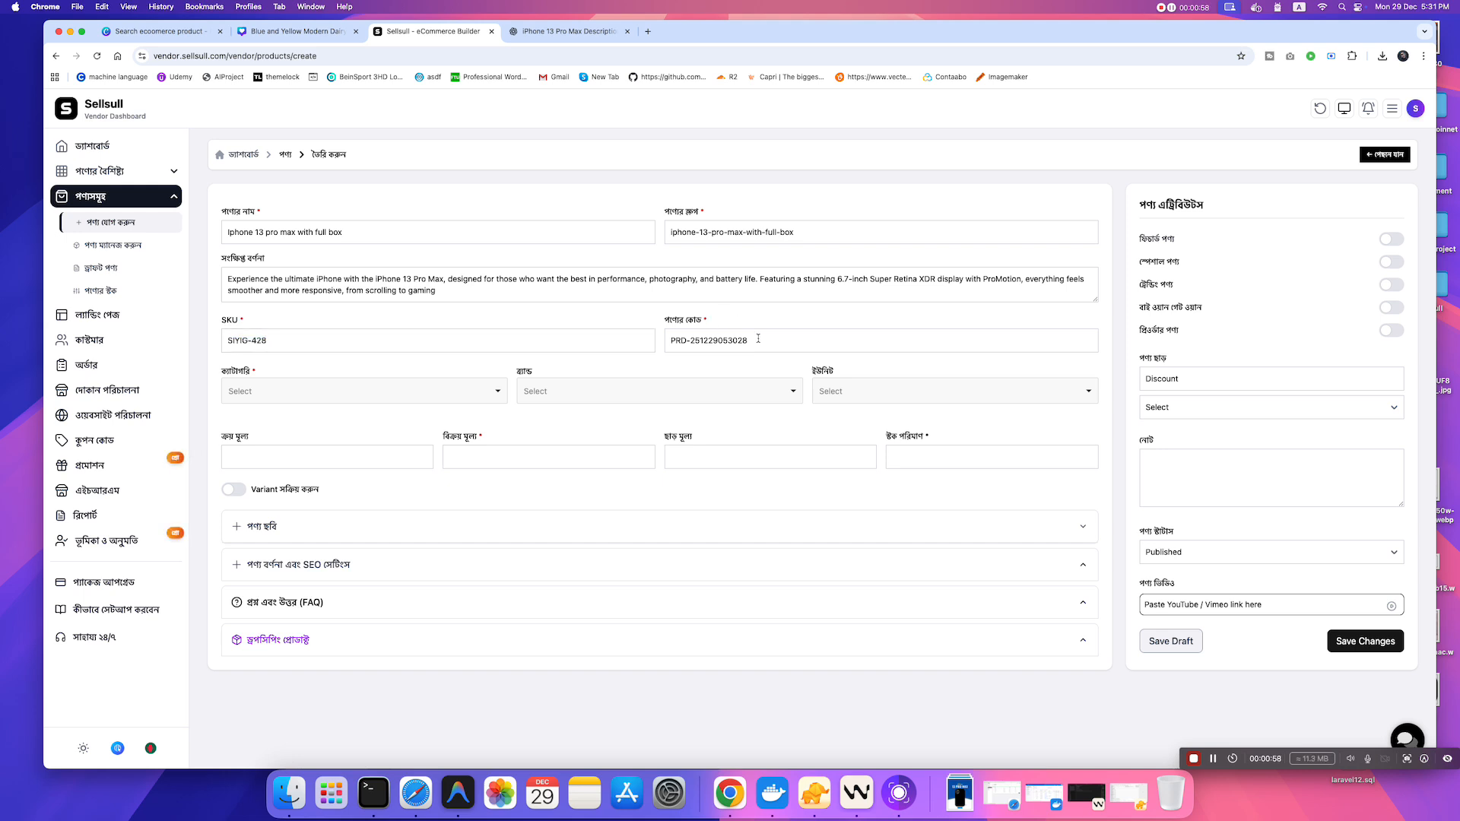
drag(761, 340, 666, 340)
click(749, 322)
- Set the product's category to Mobile Phones, its brand to Apple and its unit to Pc
click(491, 393)
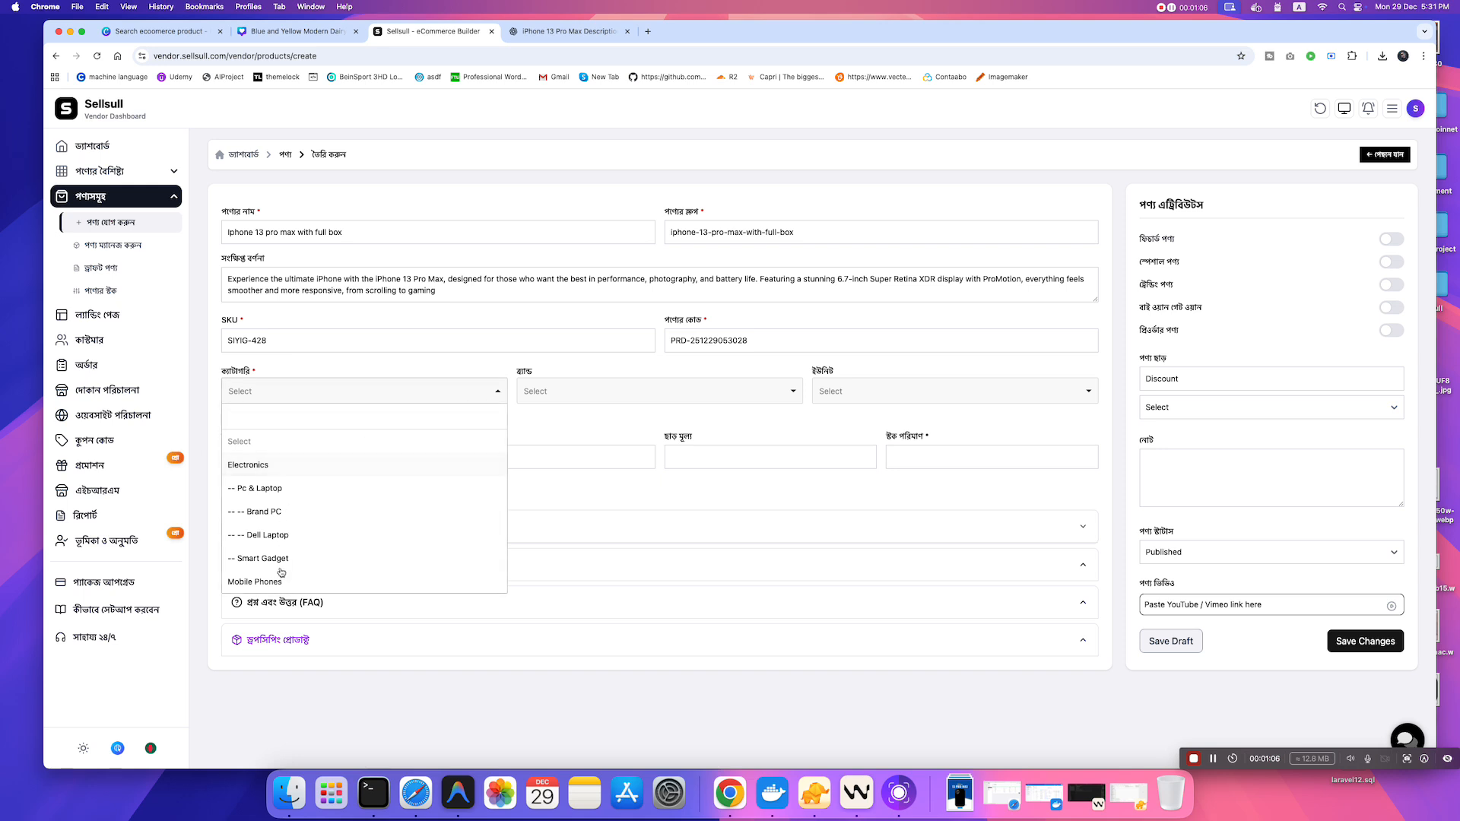
click(259, 583)
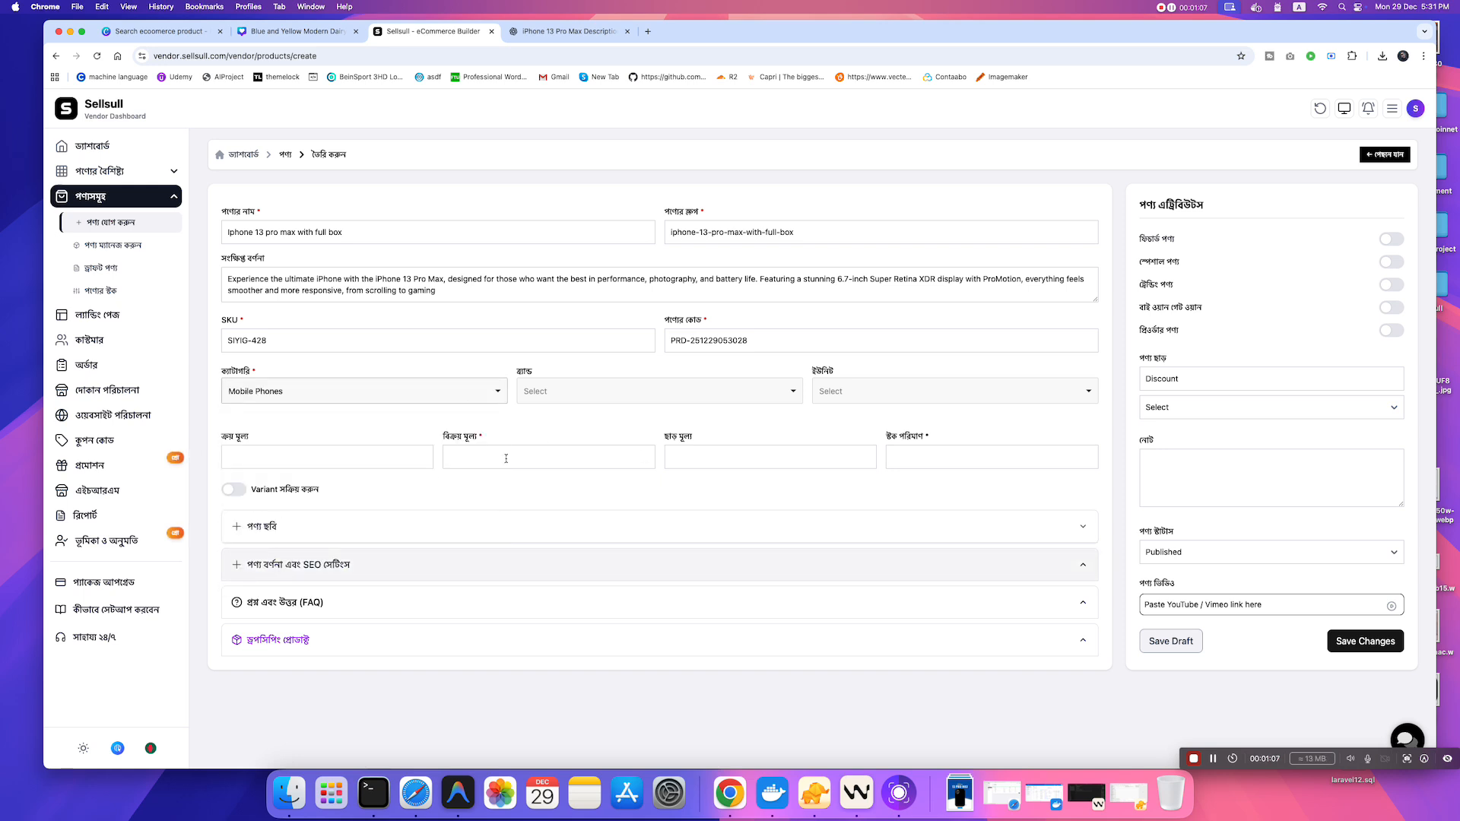
click(557, 402)
click(551, 466)
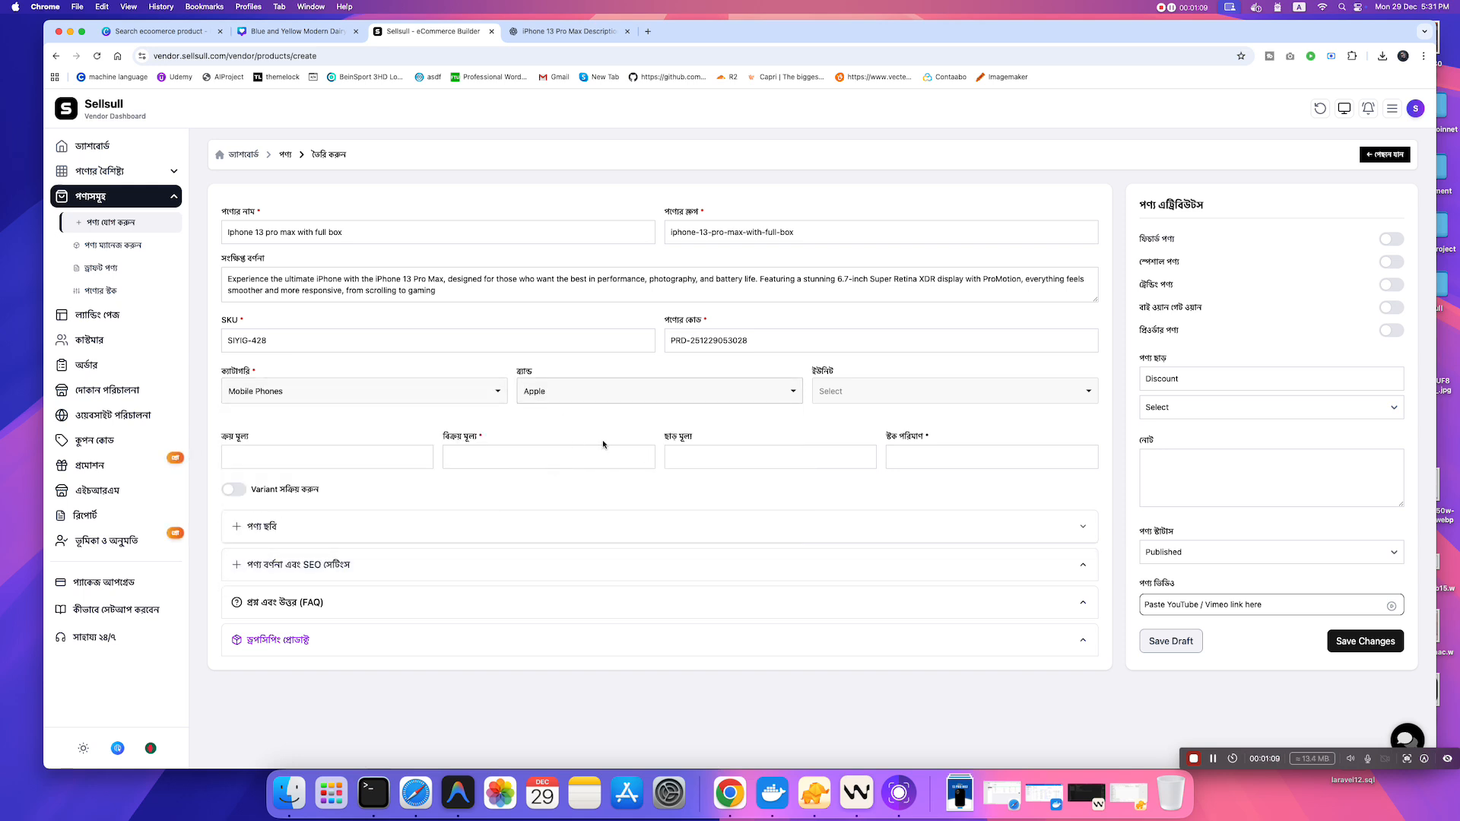
click(861, 397)
click(836, 516)
- Enter a purchase price of 80000, a selling price of 90000, a discount price of 0 and a stock quantity of 30
click(378, 459)
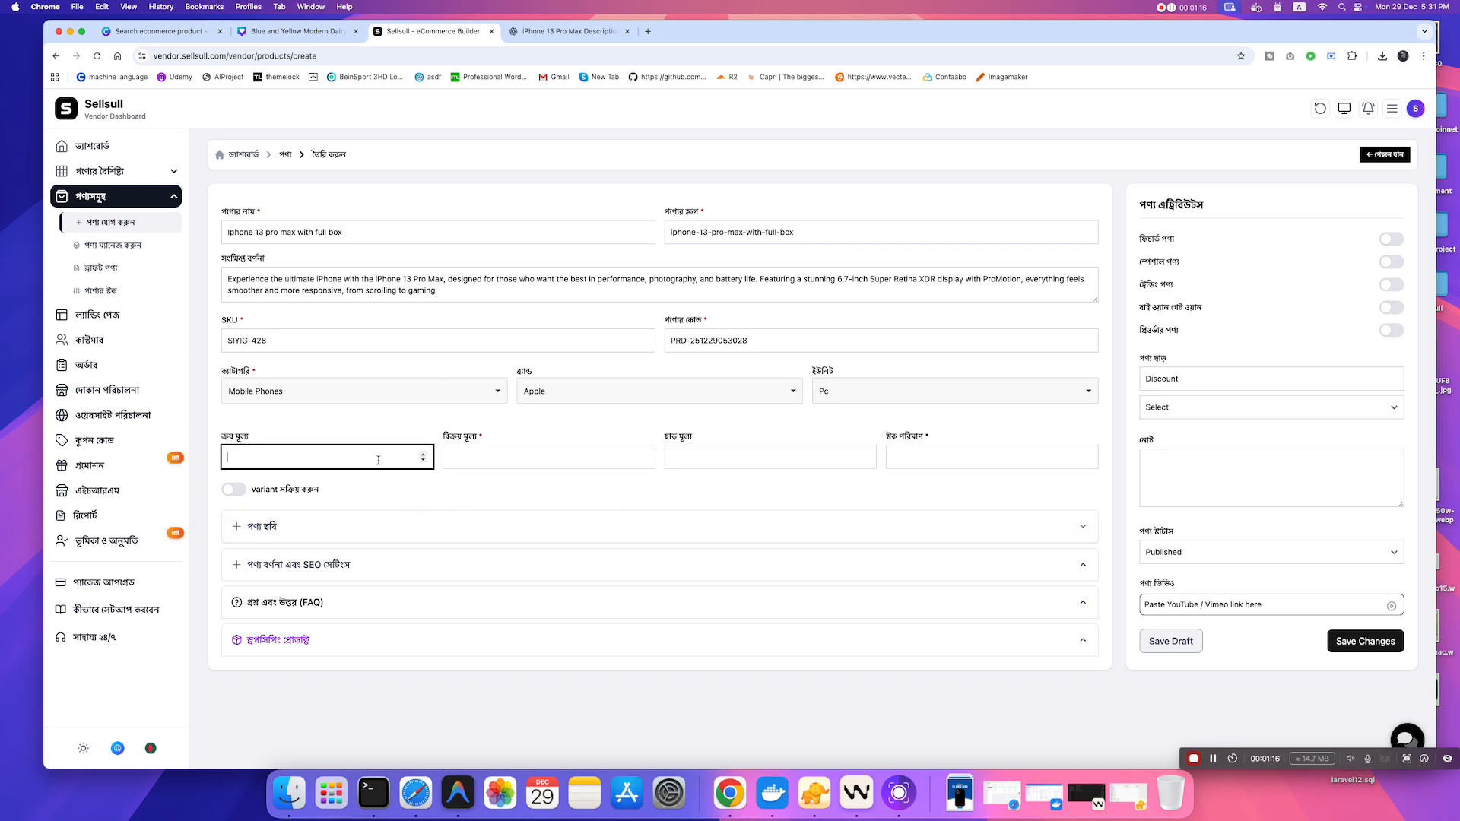
text(80000)
click(470, 459)
text(90000)
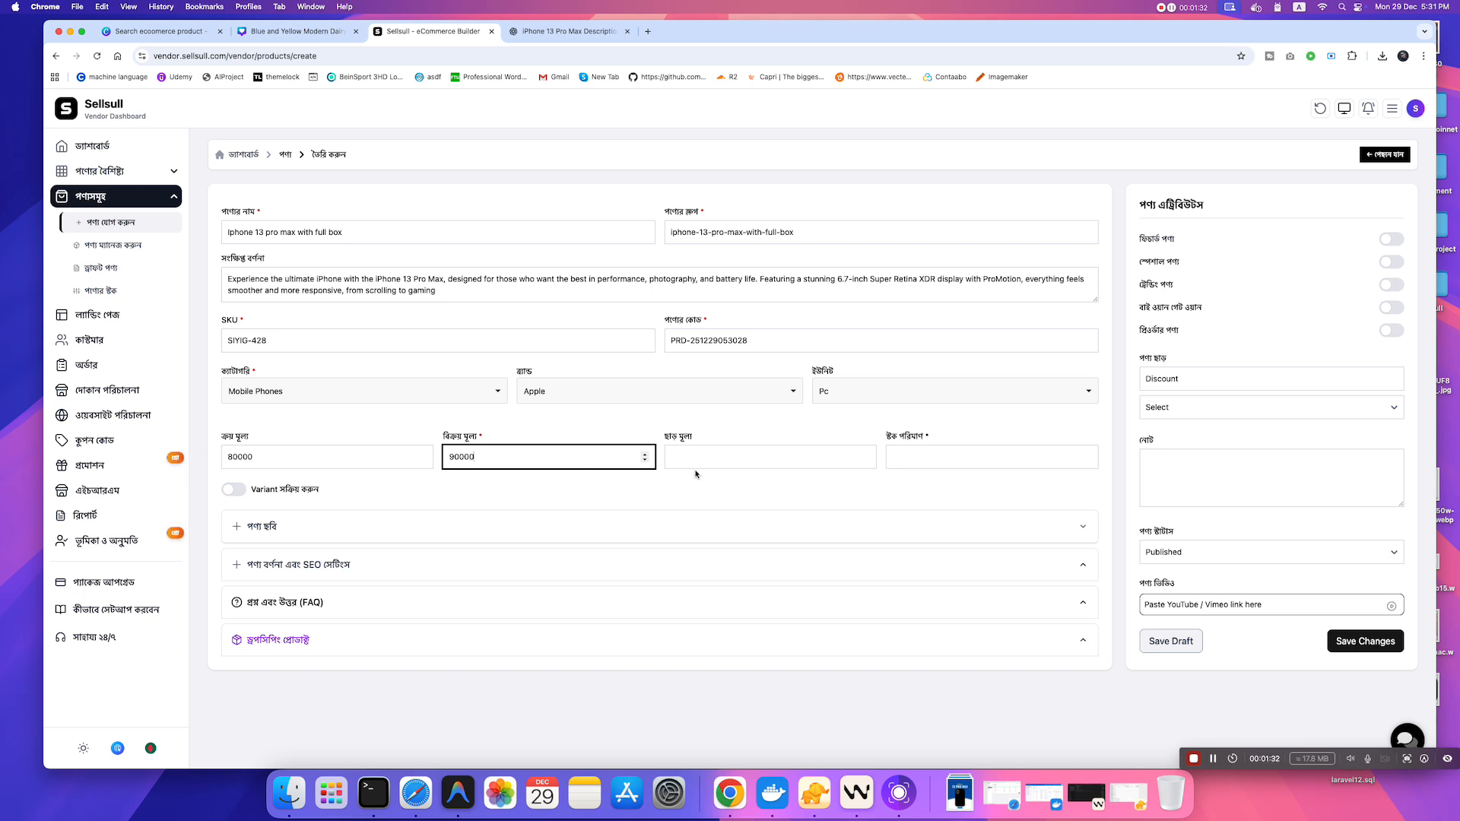
click(898, 488)
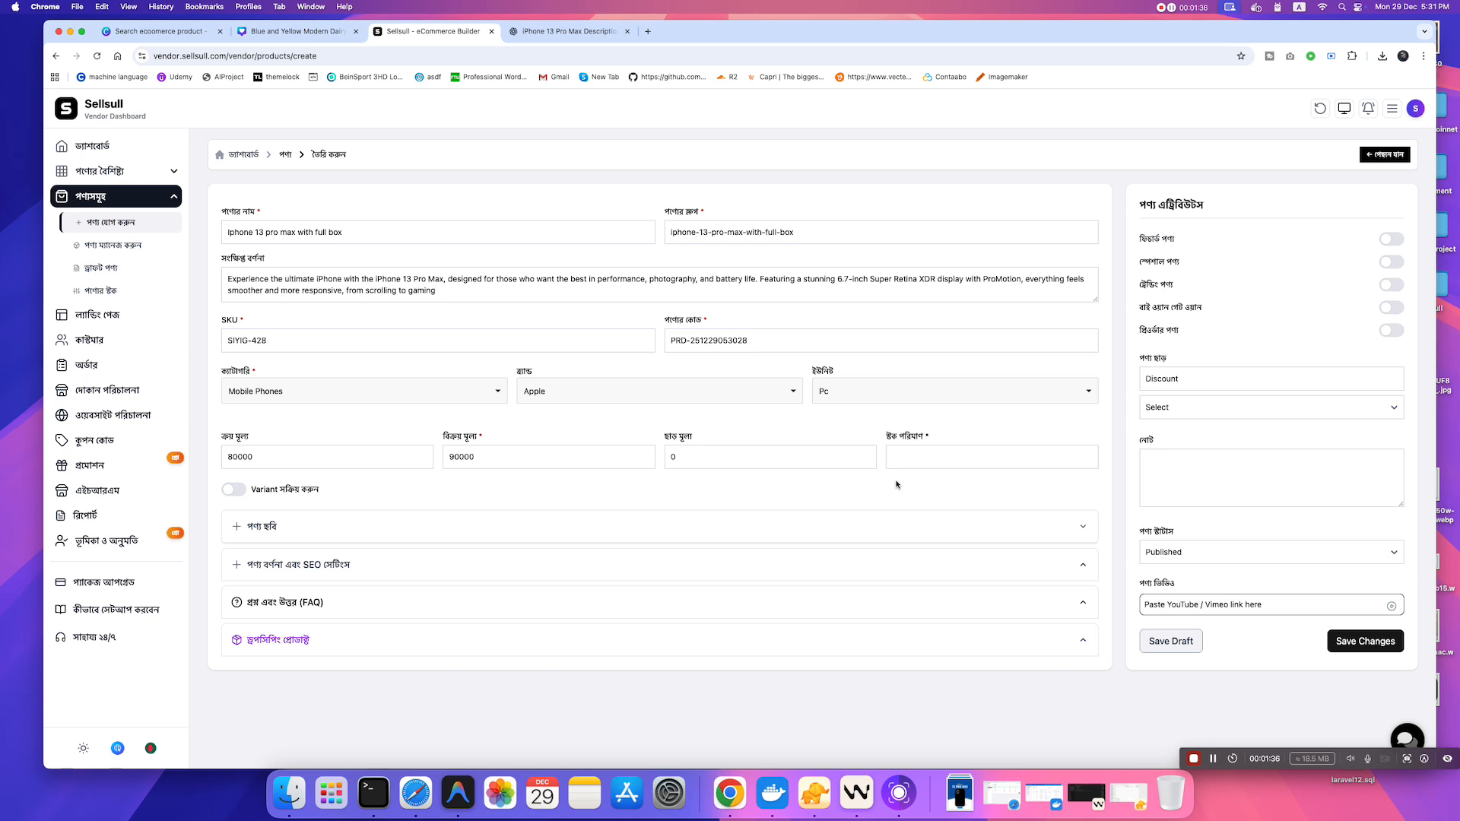
click(901, 459)
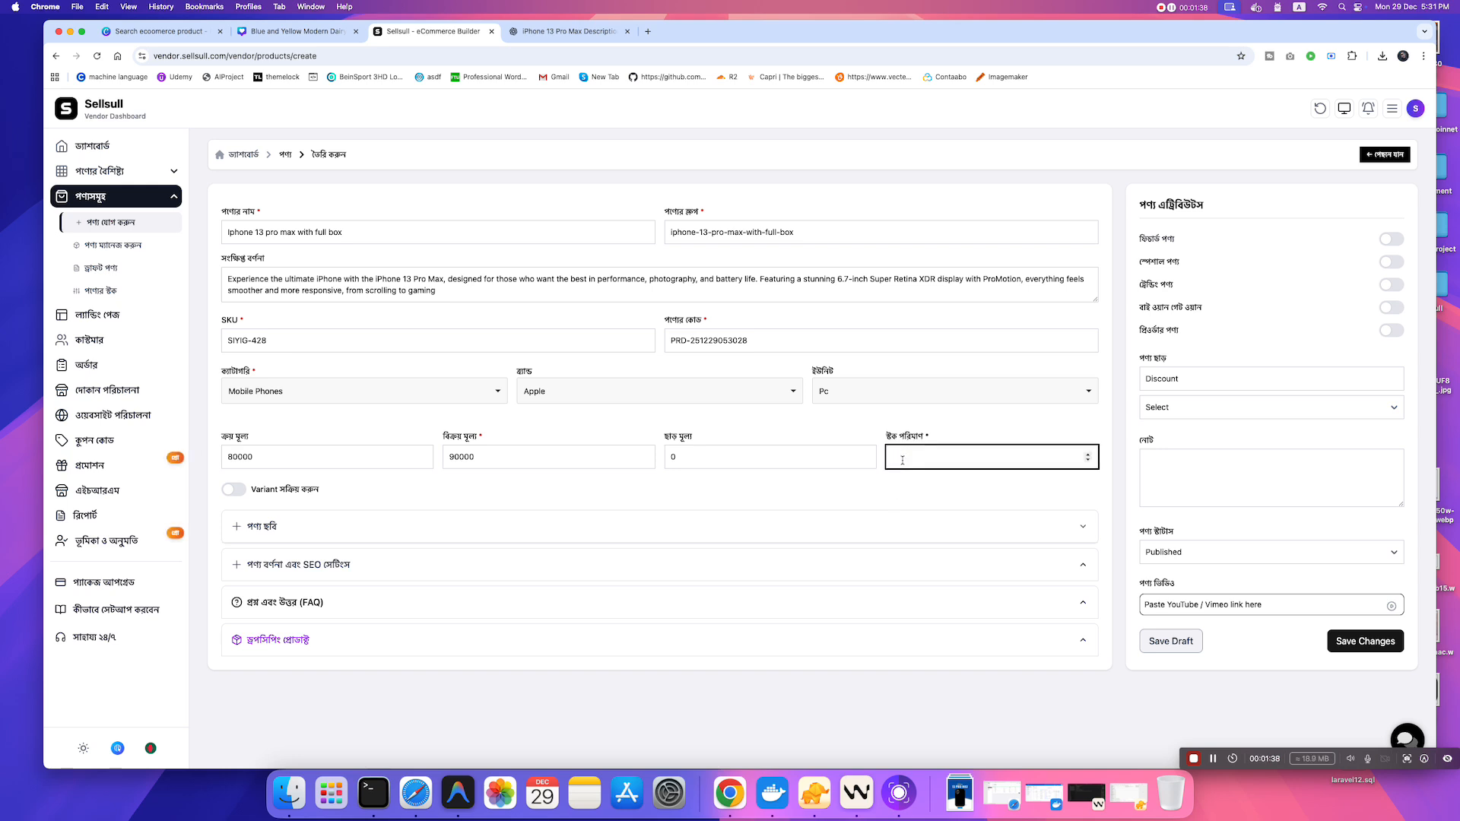
text(30)
- Upload the Blue and Yellow Modern Post JPG showing the grey phone as the product's thumbnail image
click(266, 526)
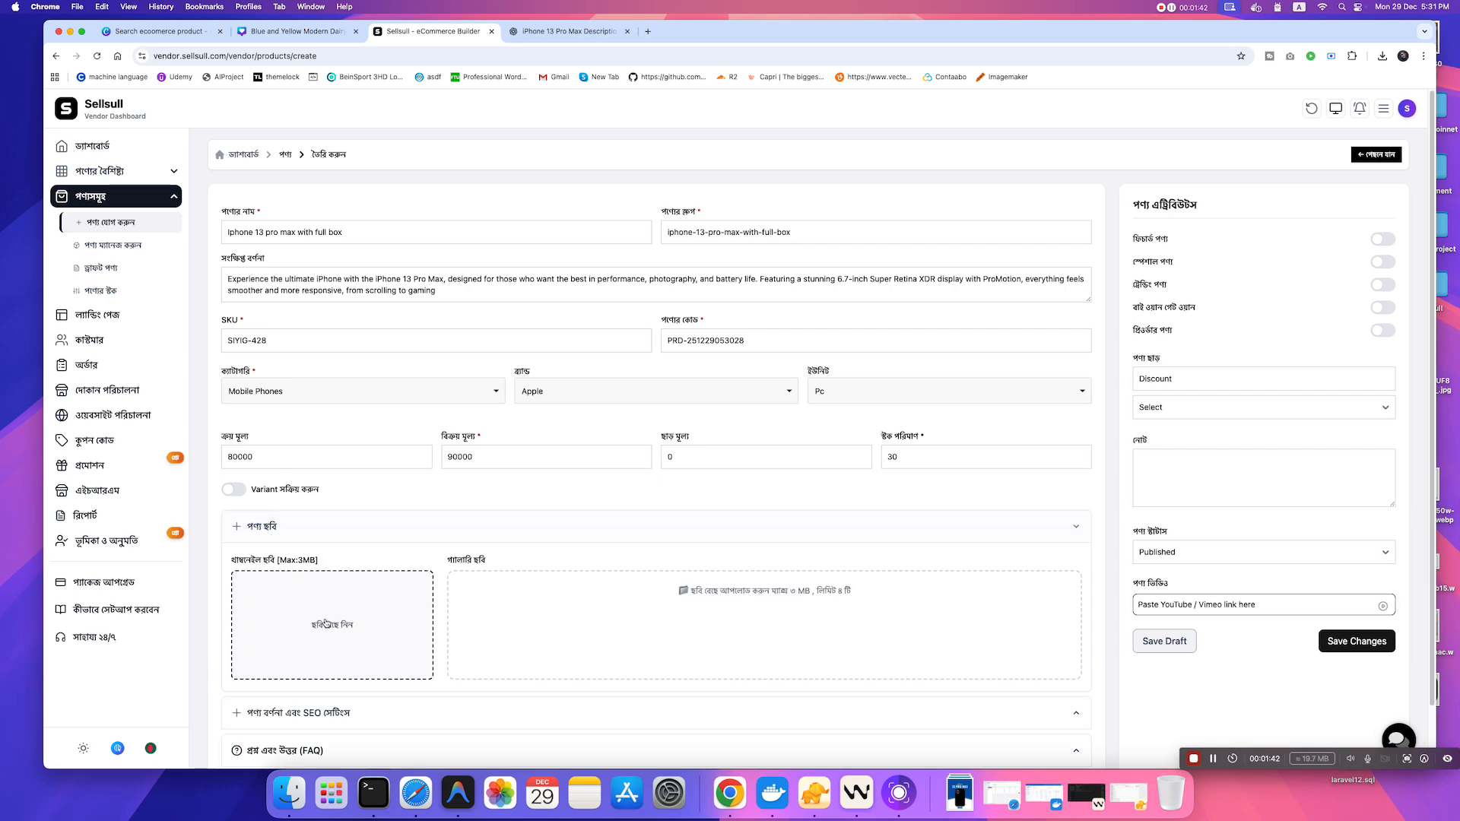
click(327, 623)
double_click(658, 241)
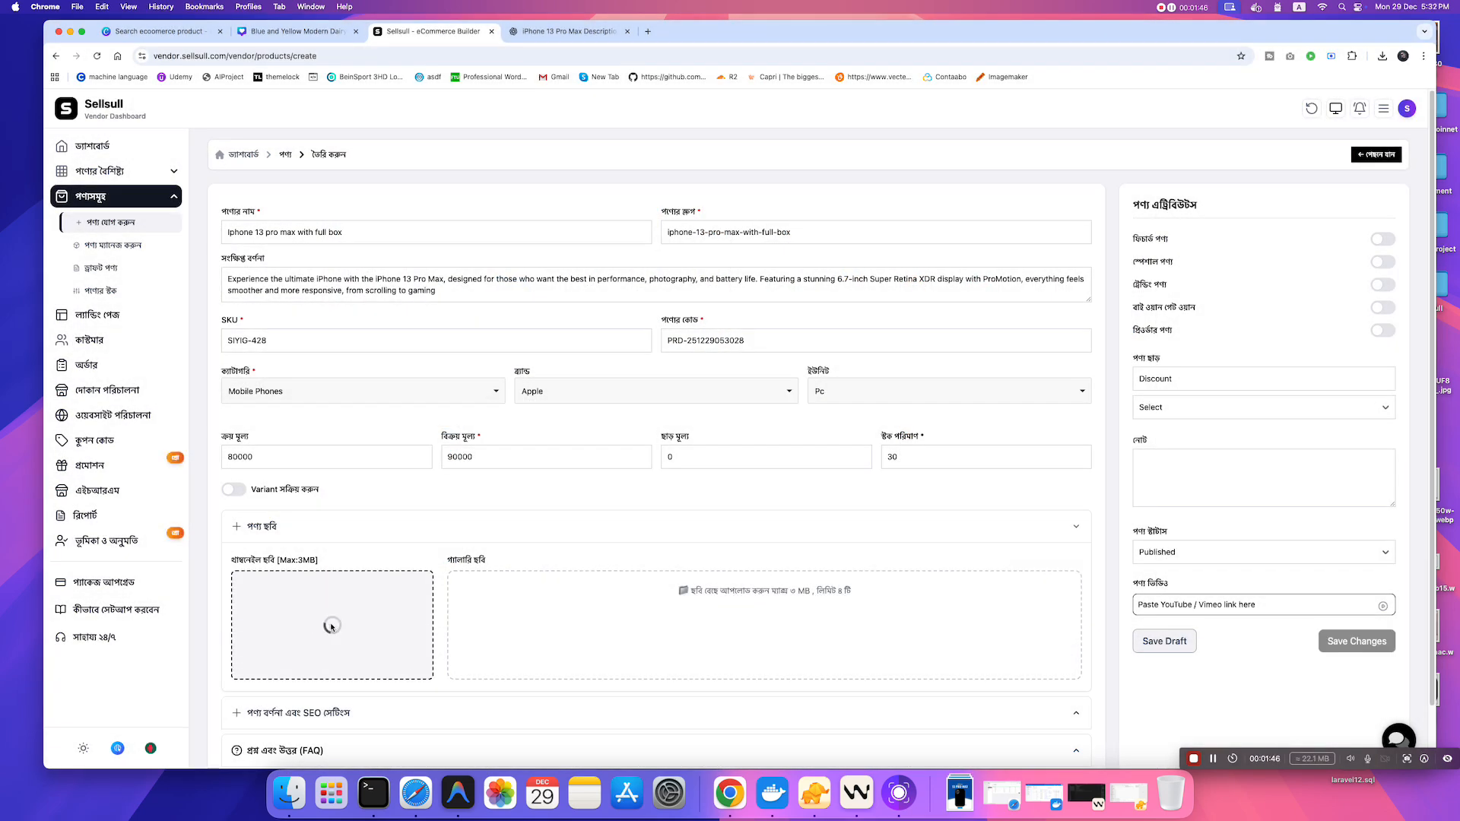
- Upload the three Blue and Yellow Modern phone images from Downloads to the product's gallery
click(723, 599)
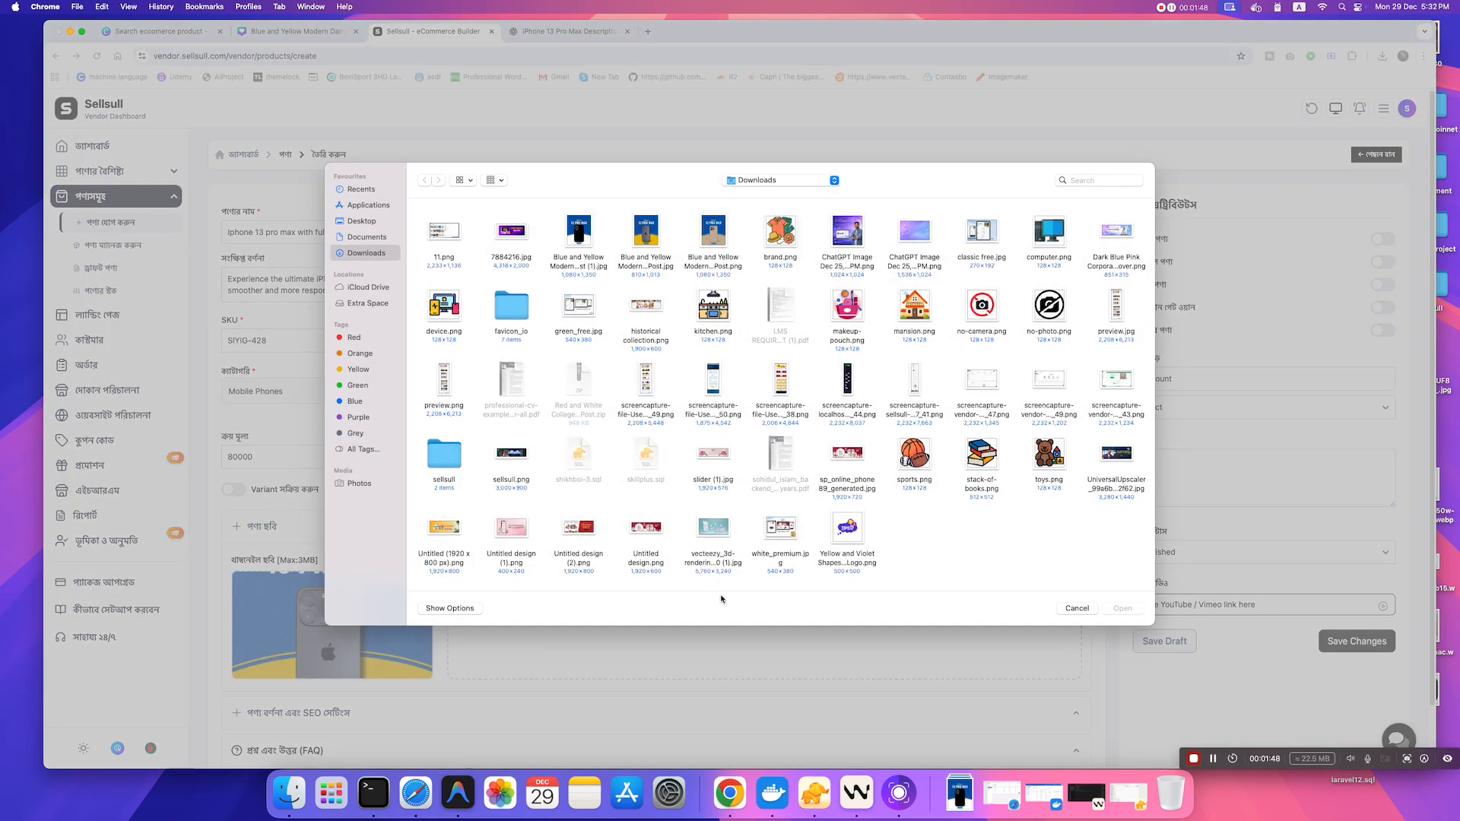
click(583, 240)
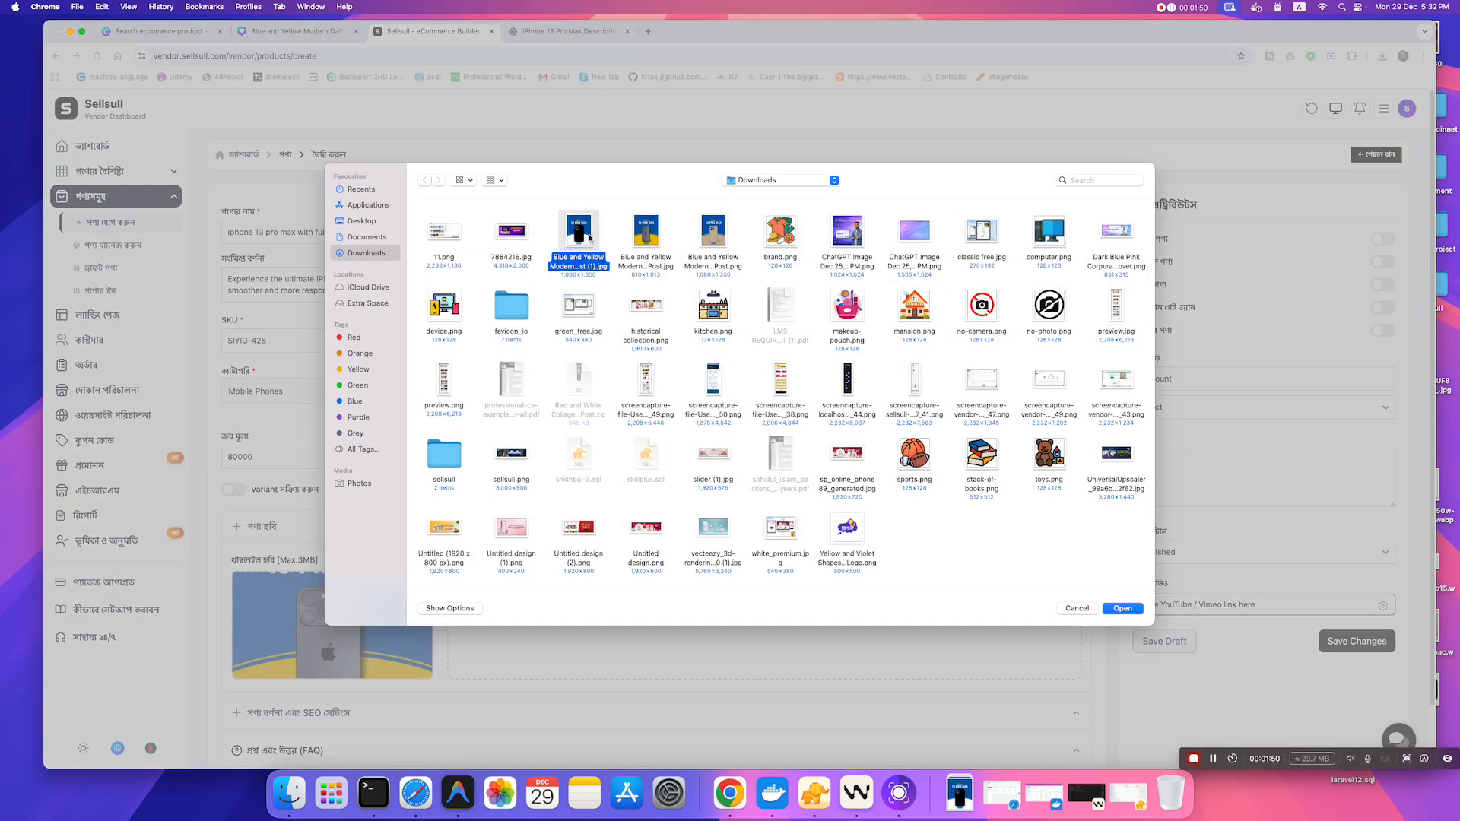
super+click(629, 238)
super+click(713, 240)
click(1118, 607)
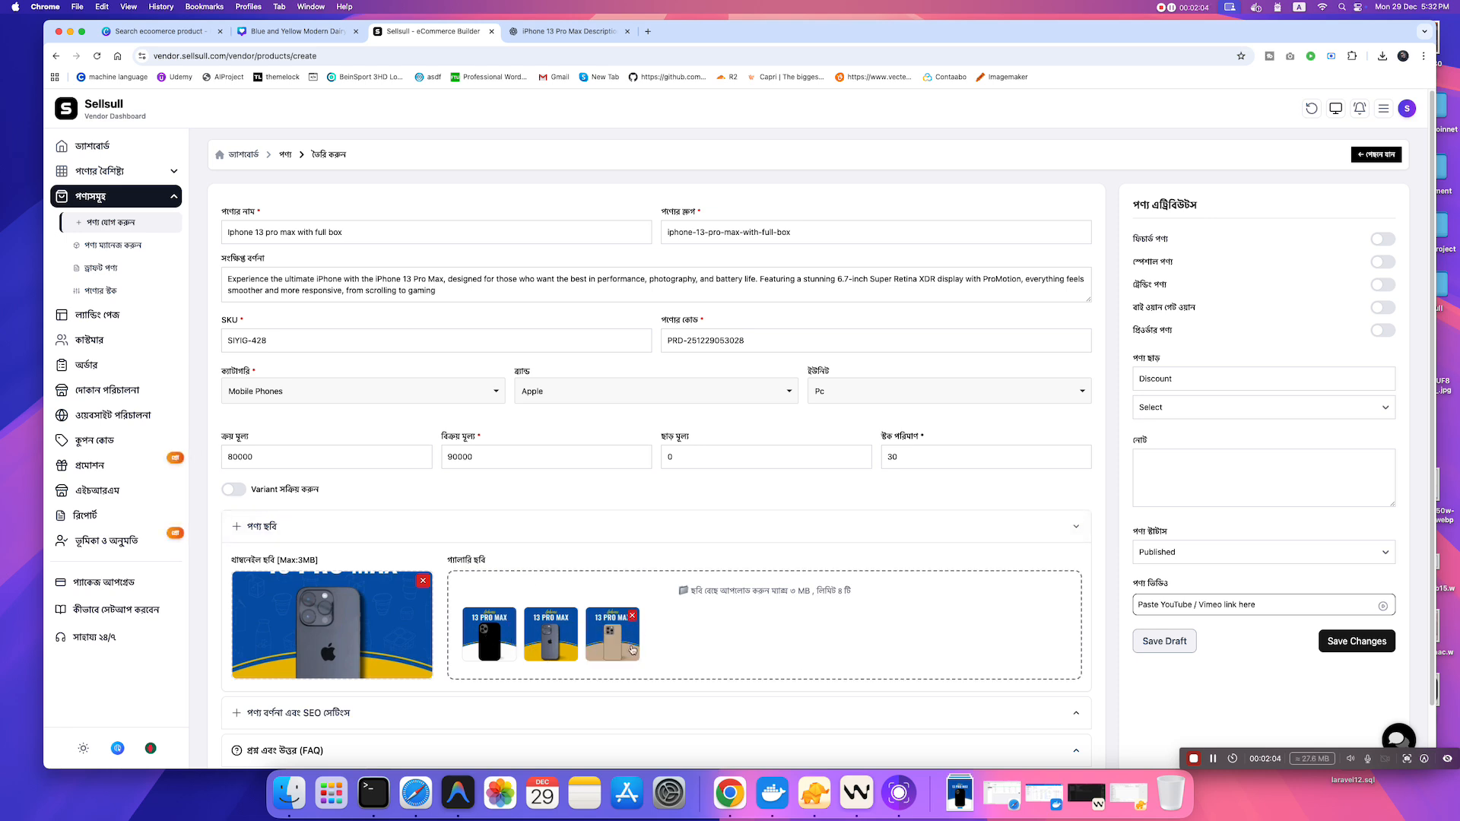
mouse_move(625, 648)
- Enable variants for the product and add two more rows to have three variant rows
click(233, 489)
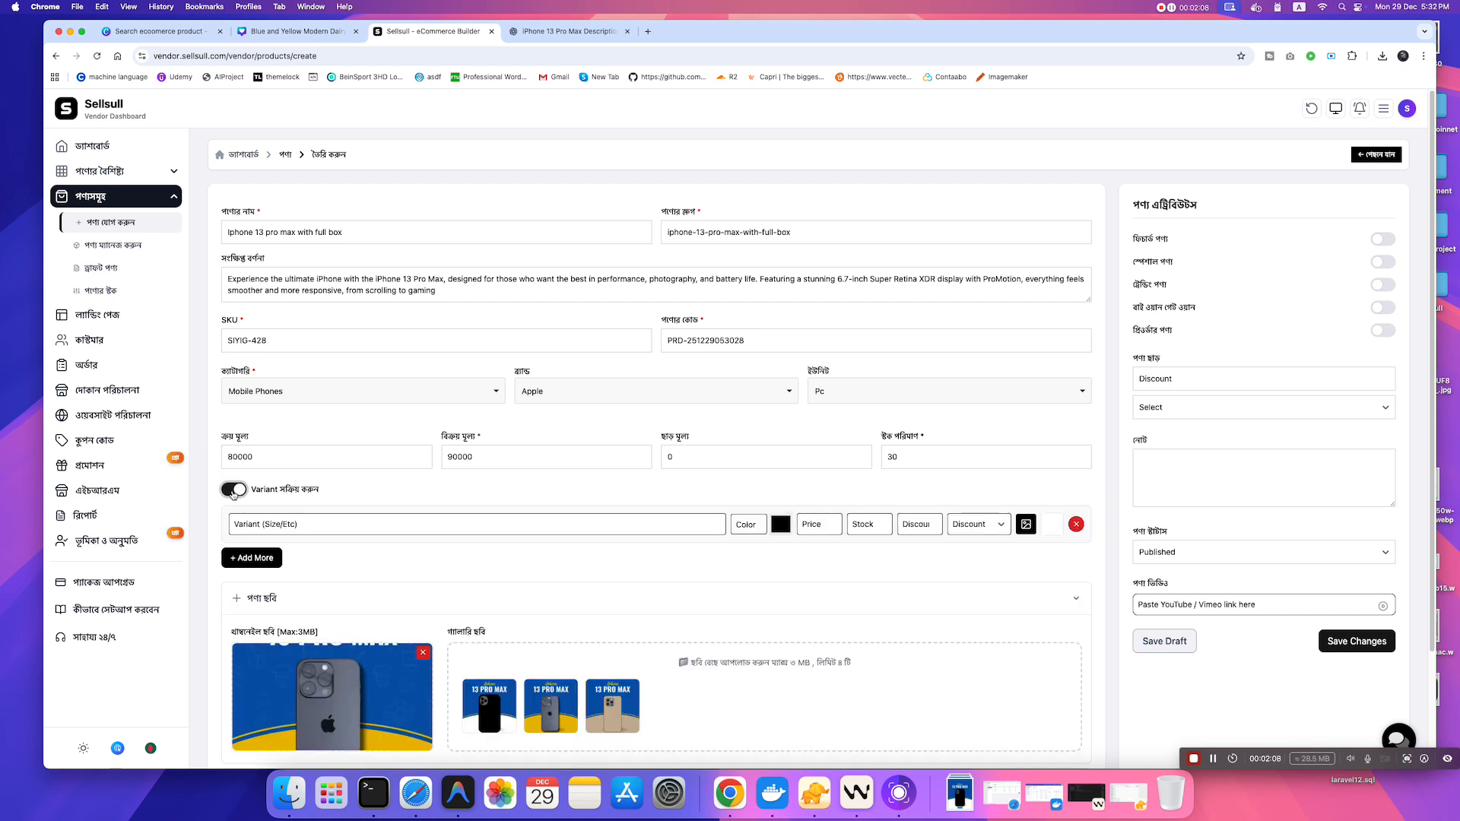
scroll(235, 493, down, 2)
click(270, 488)
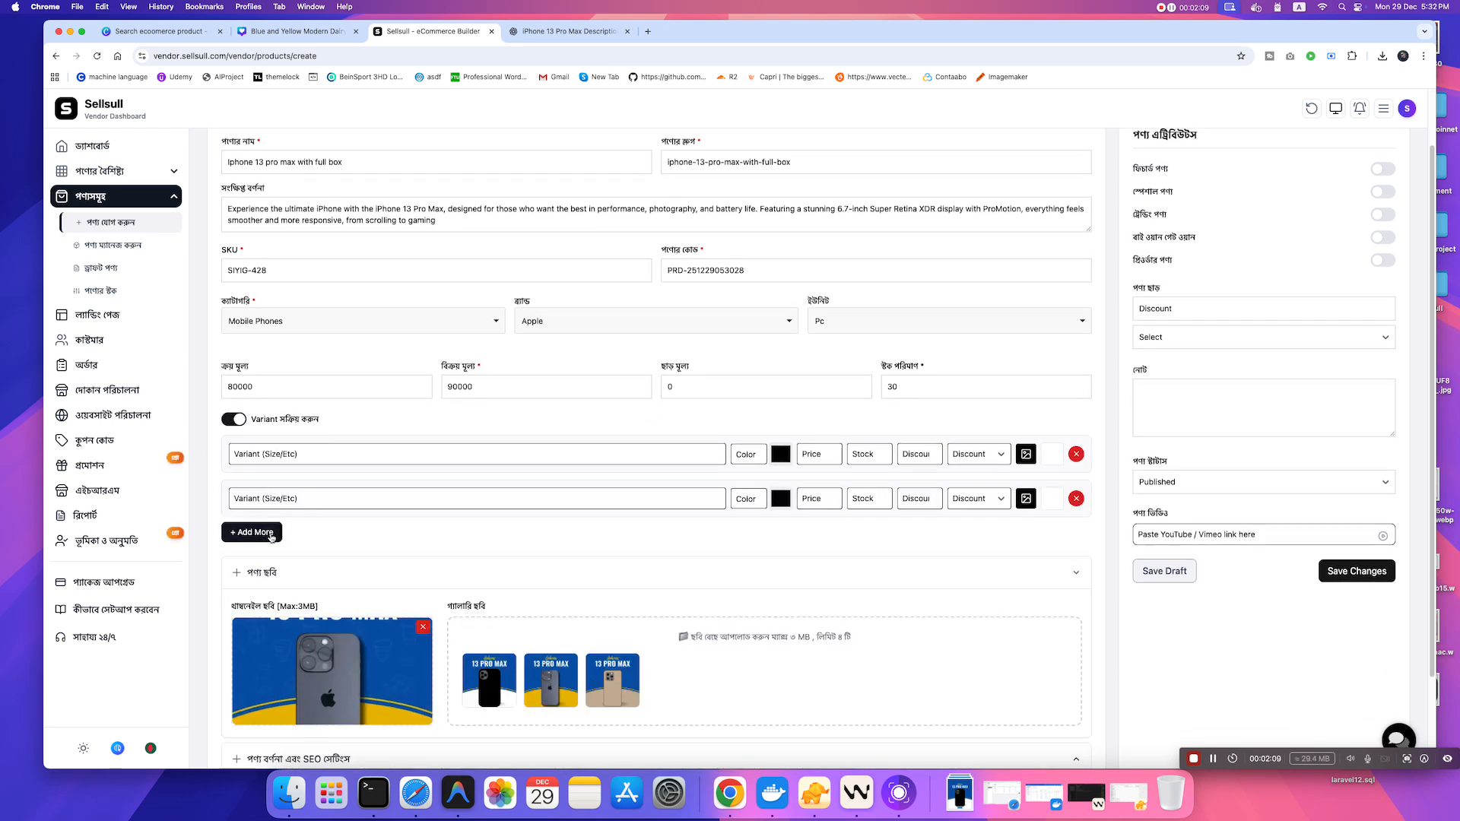
click(271, 535)
- Enter 128GB as the variant size in all three variant rows
click(296, 453)
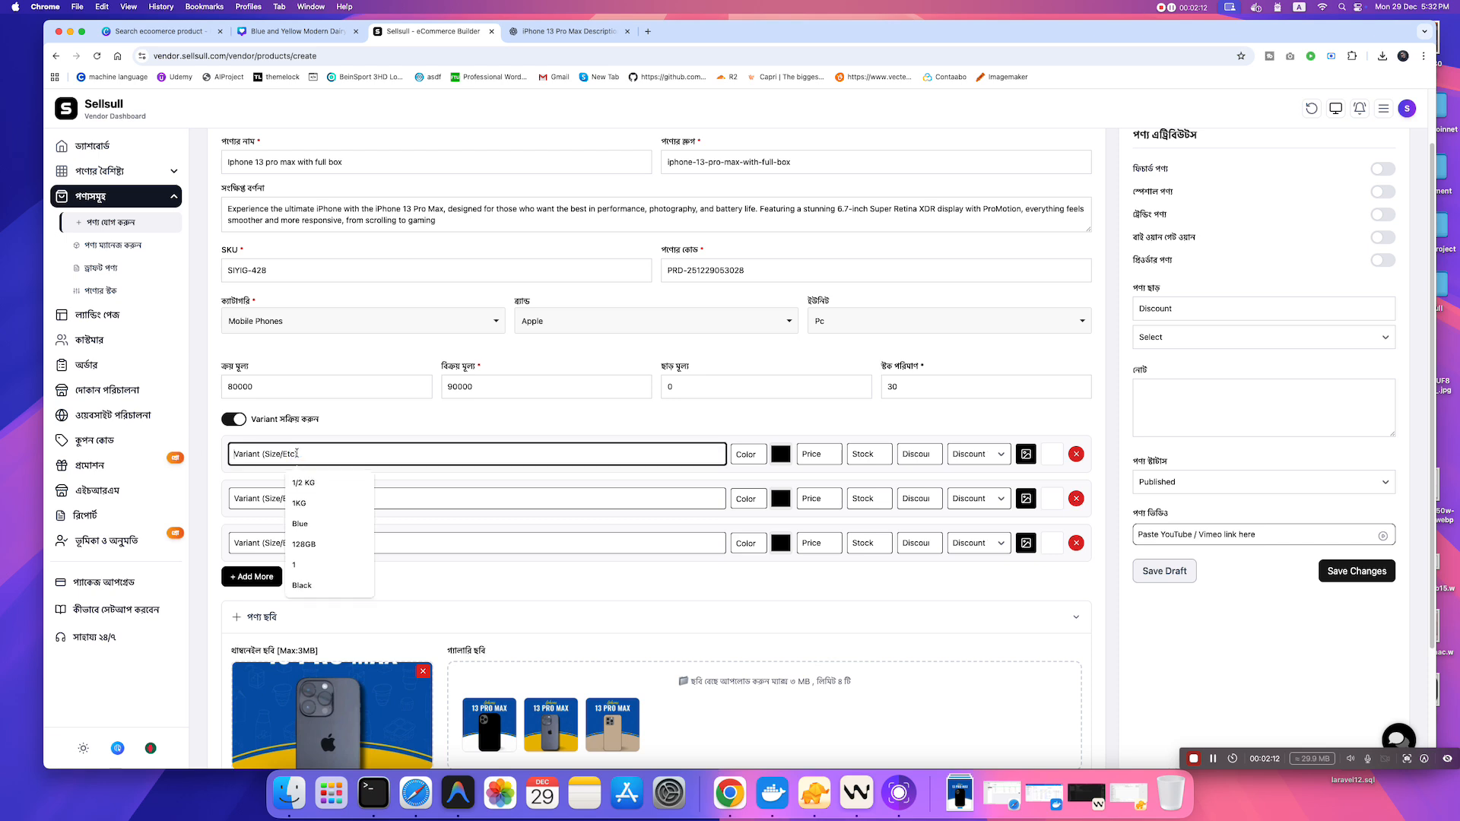
text(128GB)
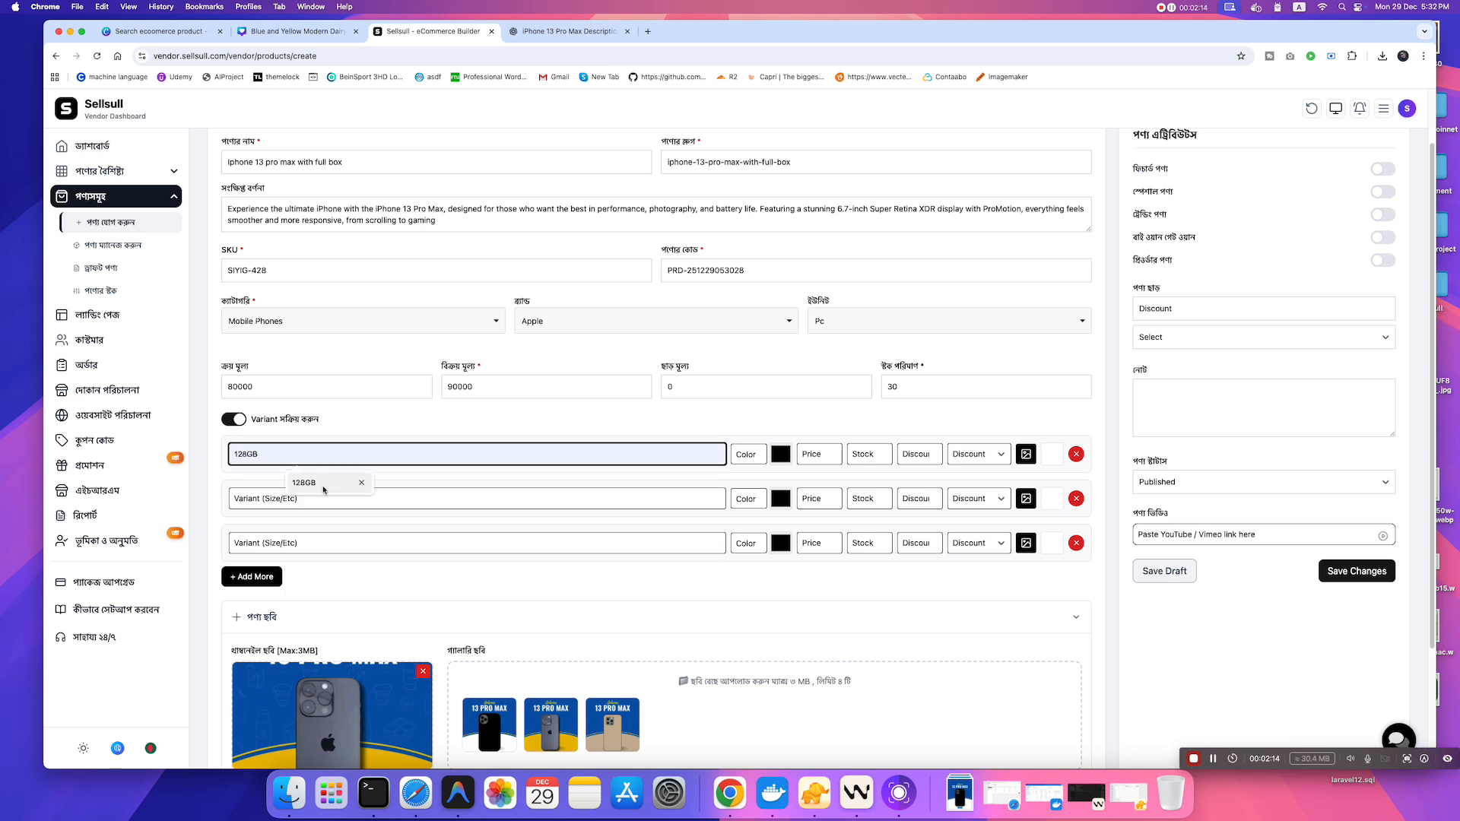
click(322, 487)
click(312, 499)
text(12)
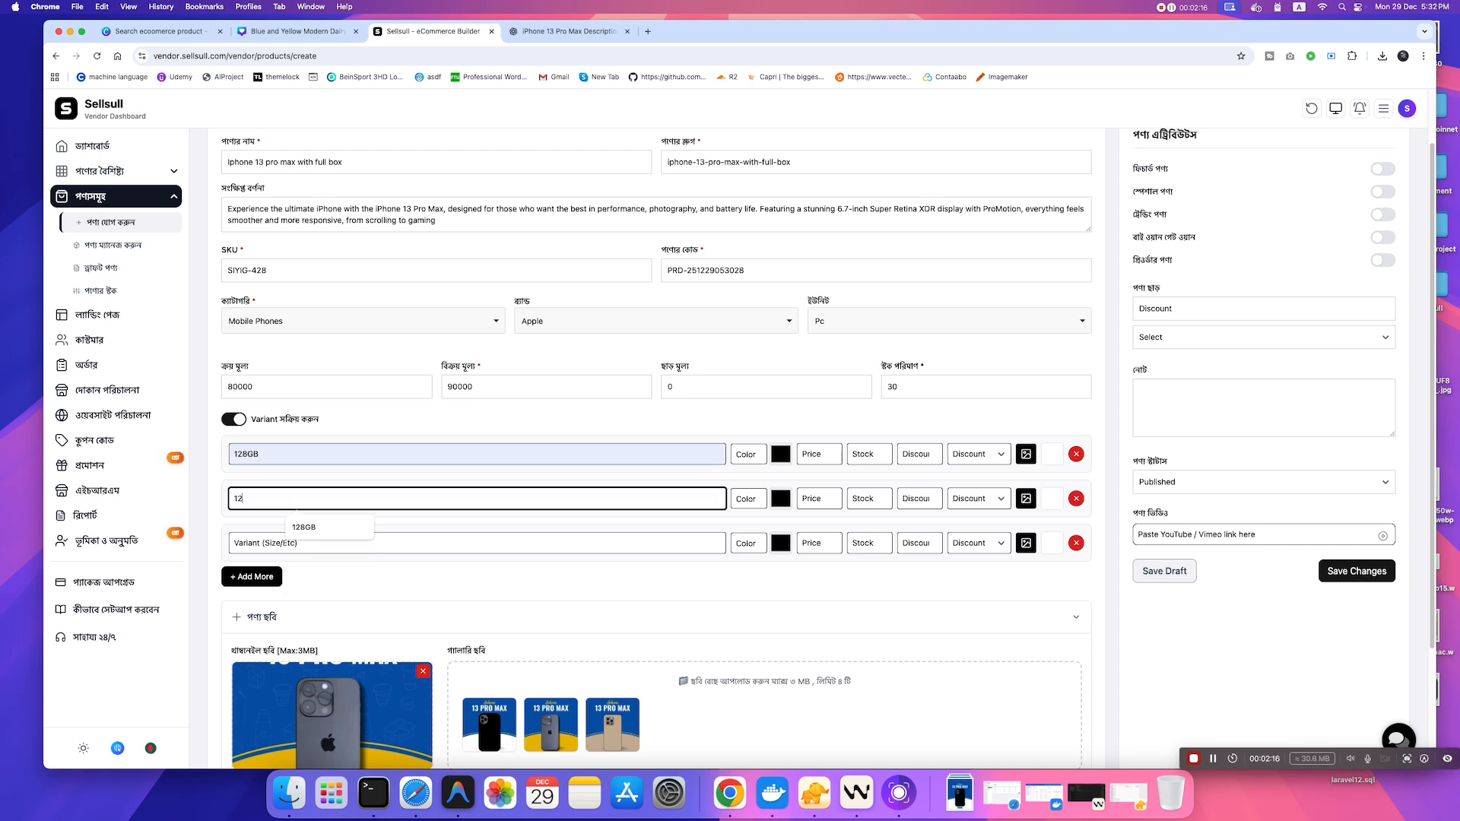
click(304, 527)
click(303, 543)
text(128GB)
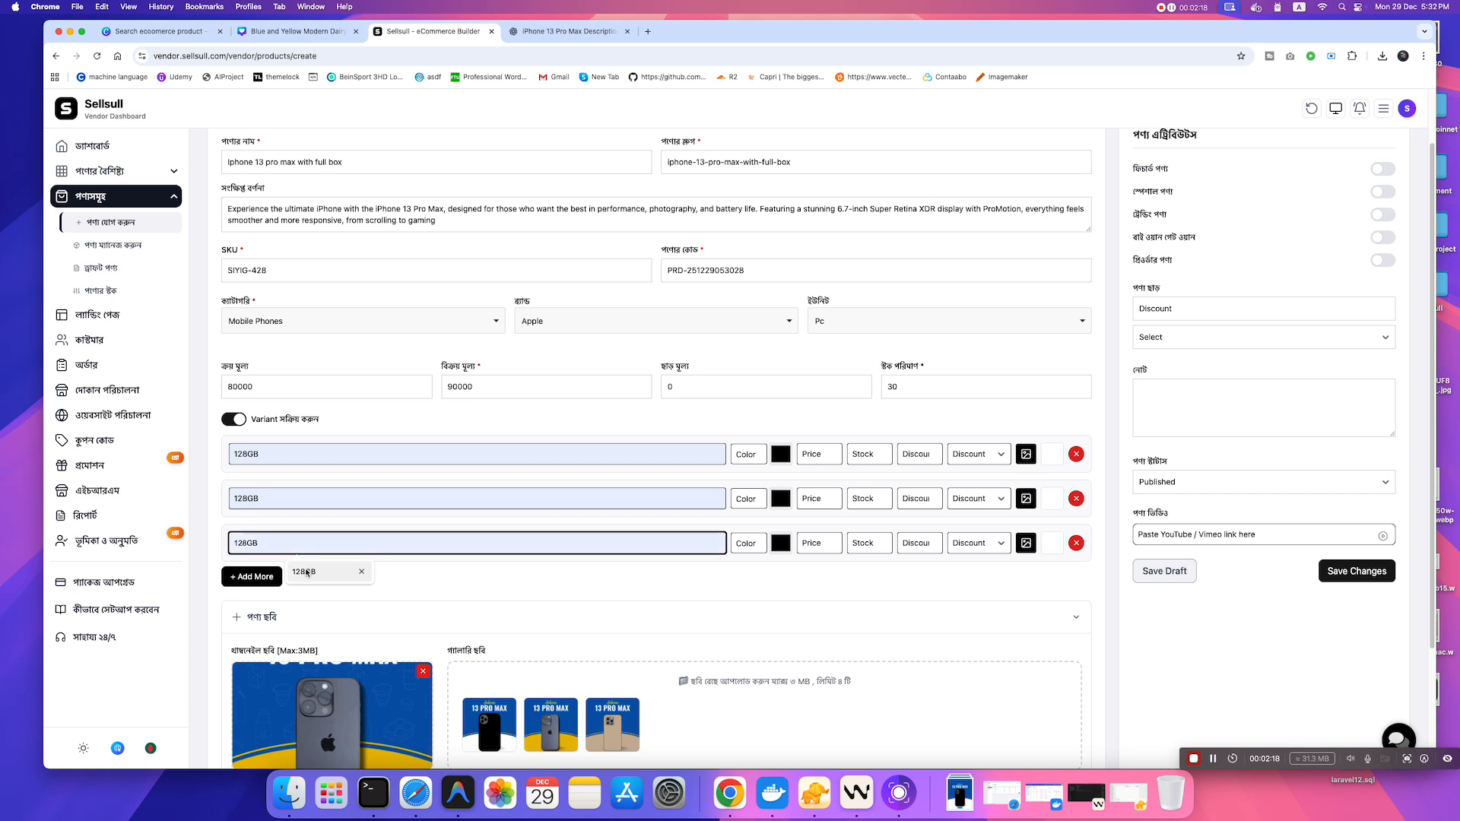
click(305, 571)
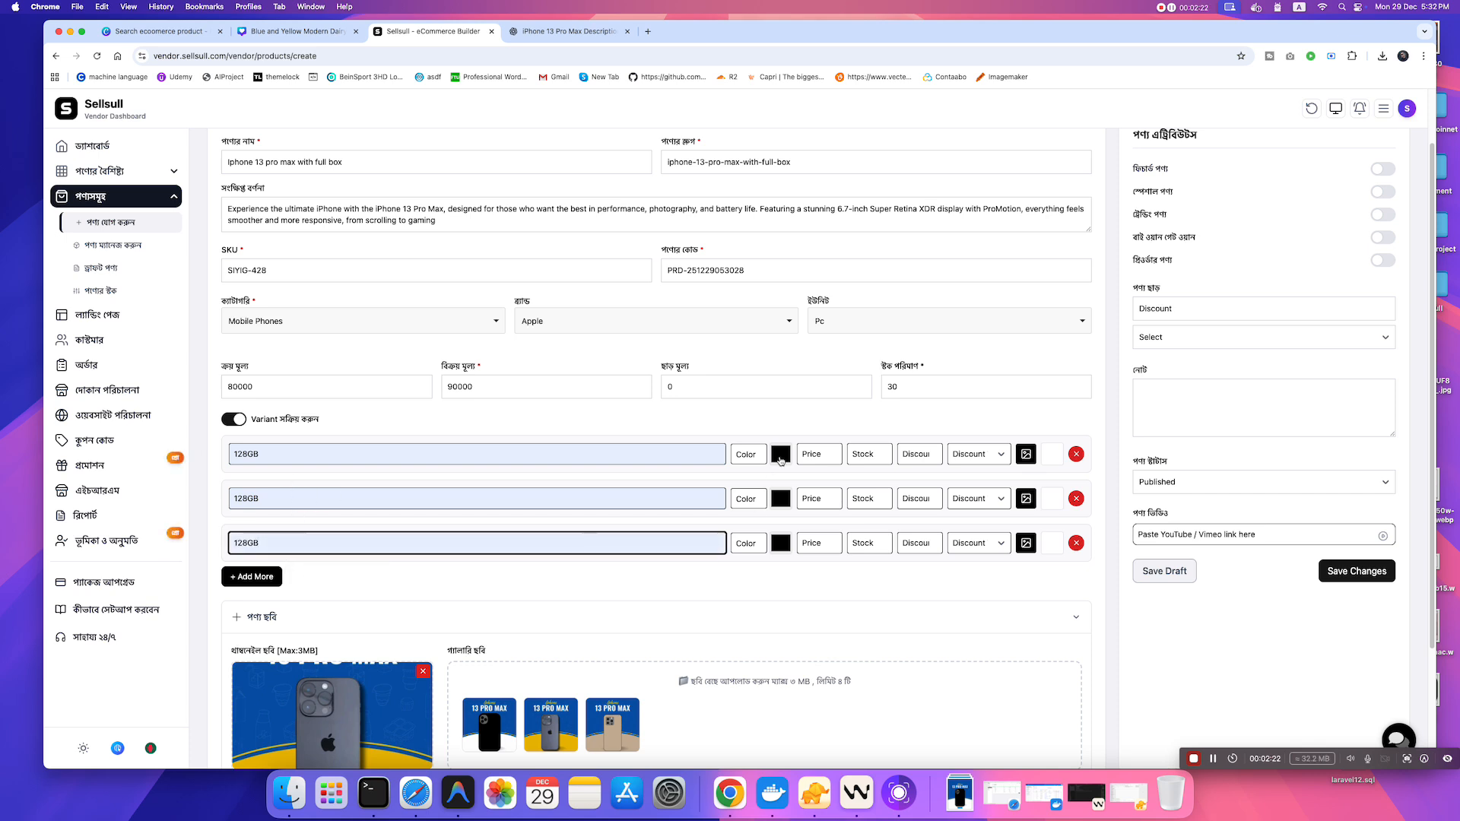
- Set the first variant's color to a golden brown, RGB 187, 130, 7
click(781, 460)
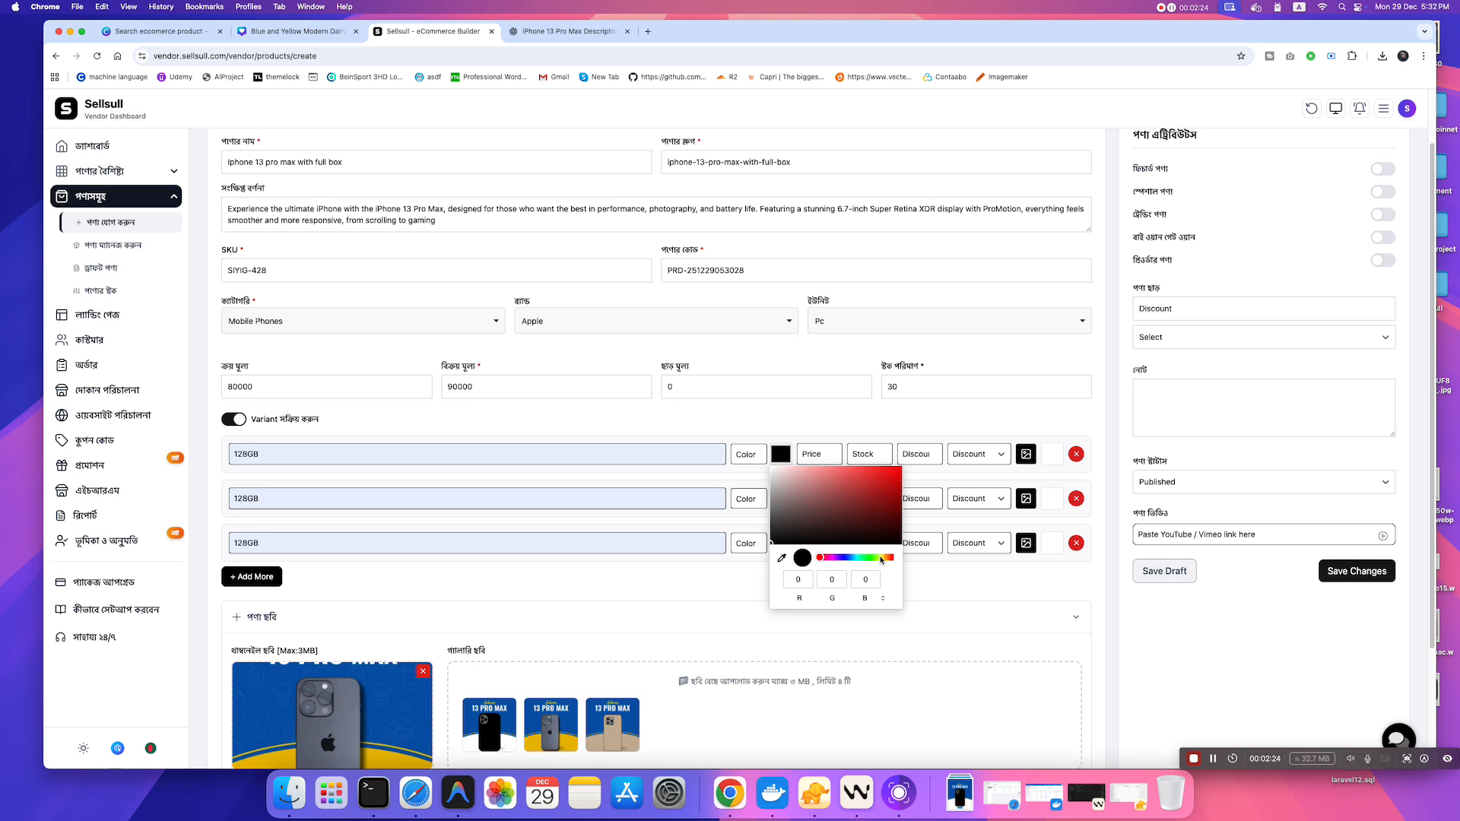
drag(880, 557, 885, 557)
click(896, 489)
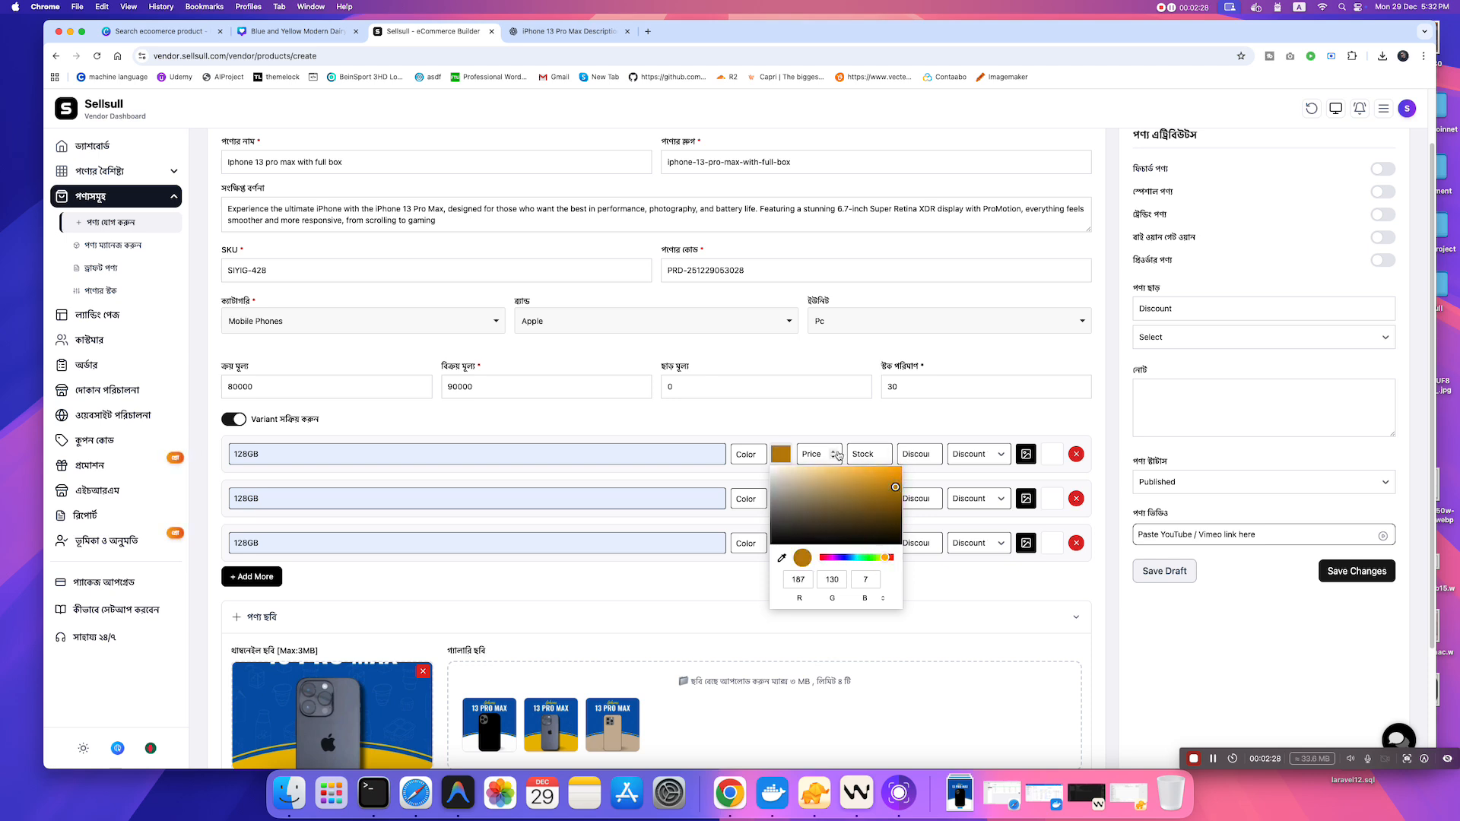
- Set the second variant's color to a near-black shade
click(763, 427)
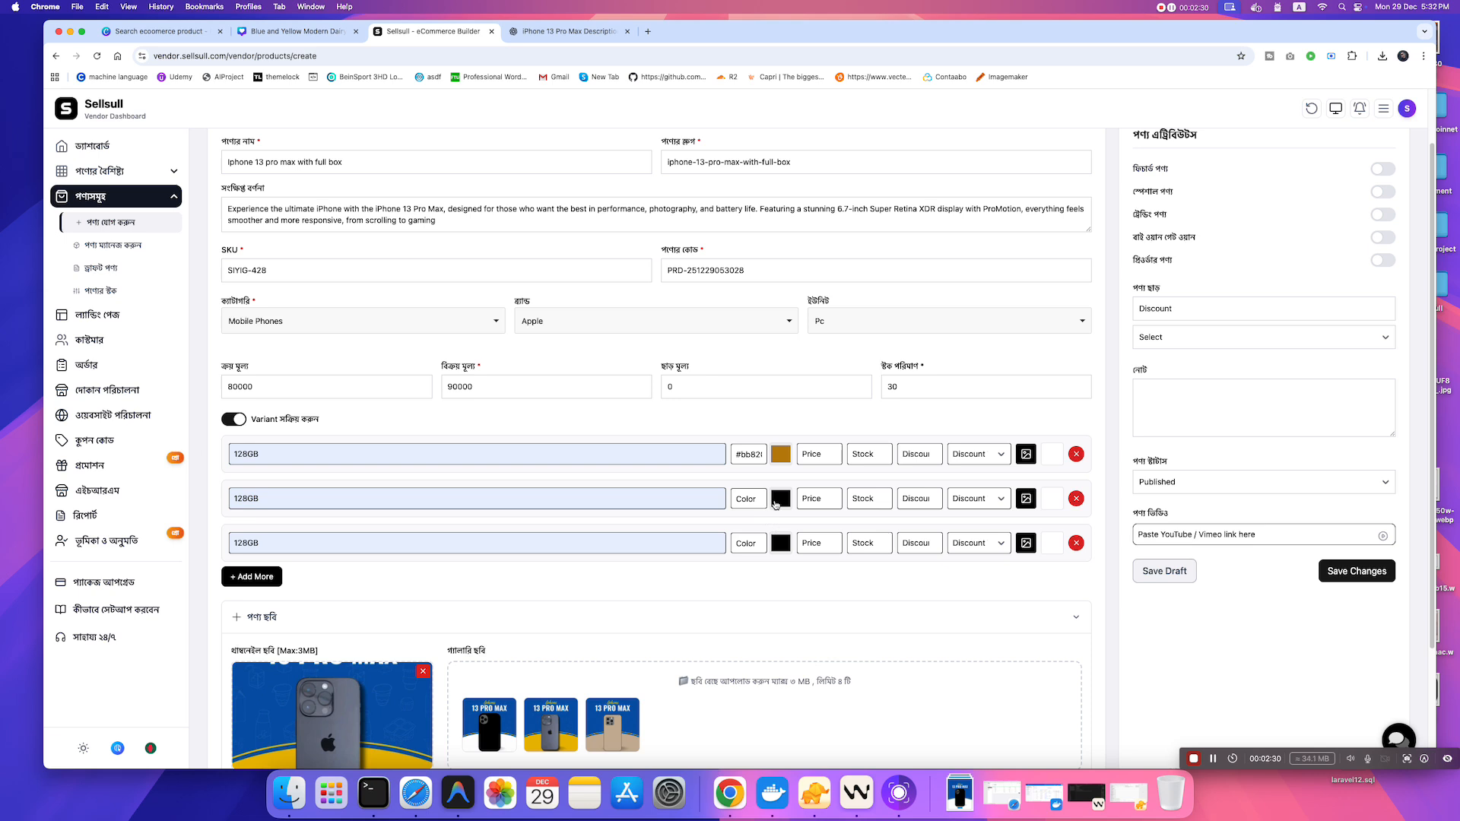
click(780, 502)
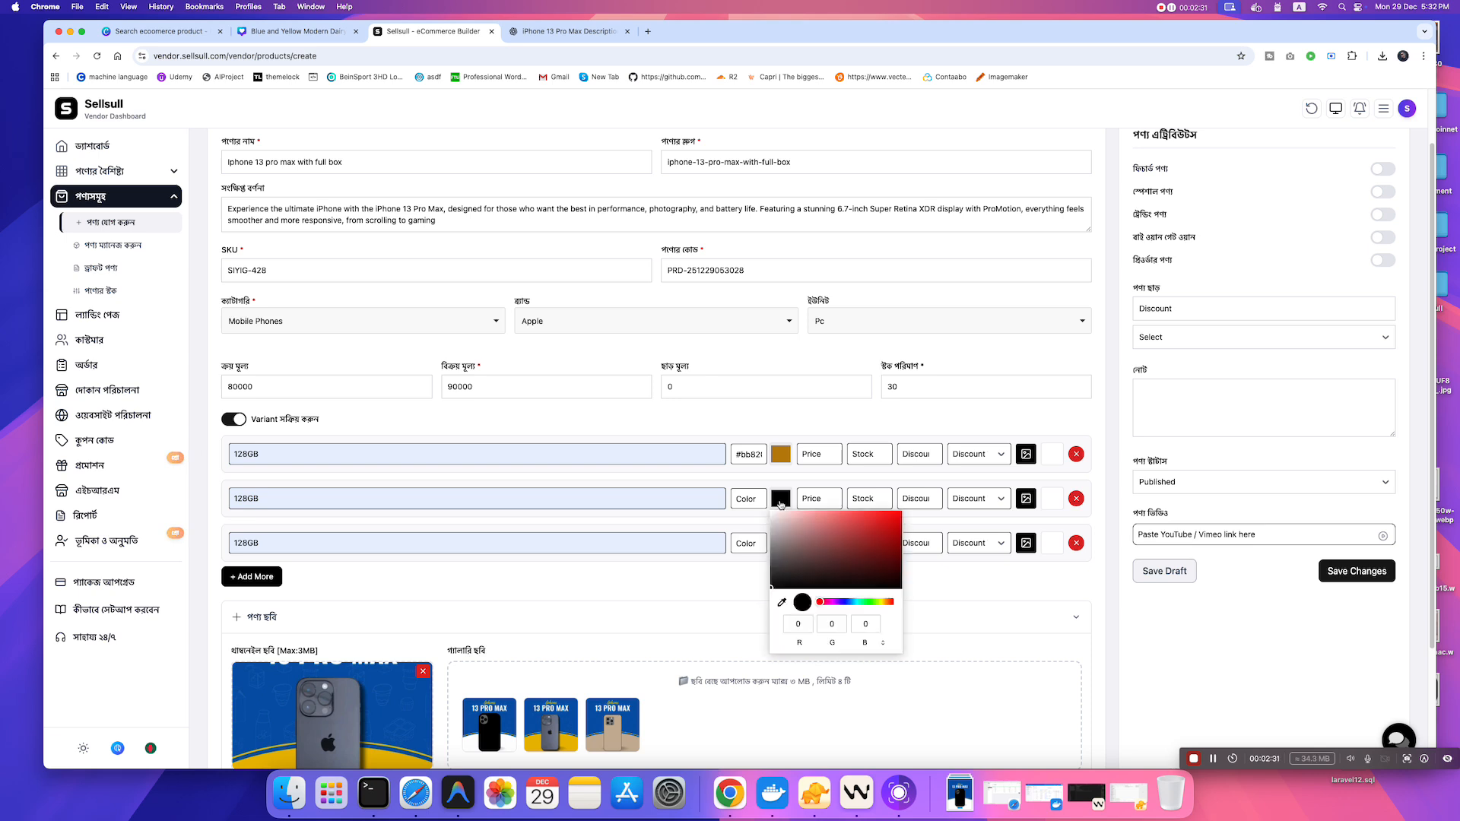
click(777, 585)
click(735, 406)
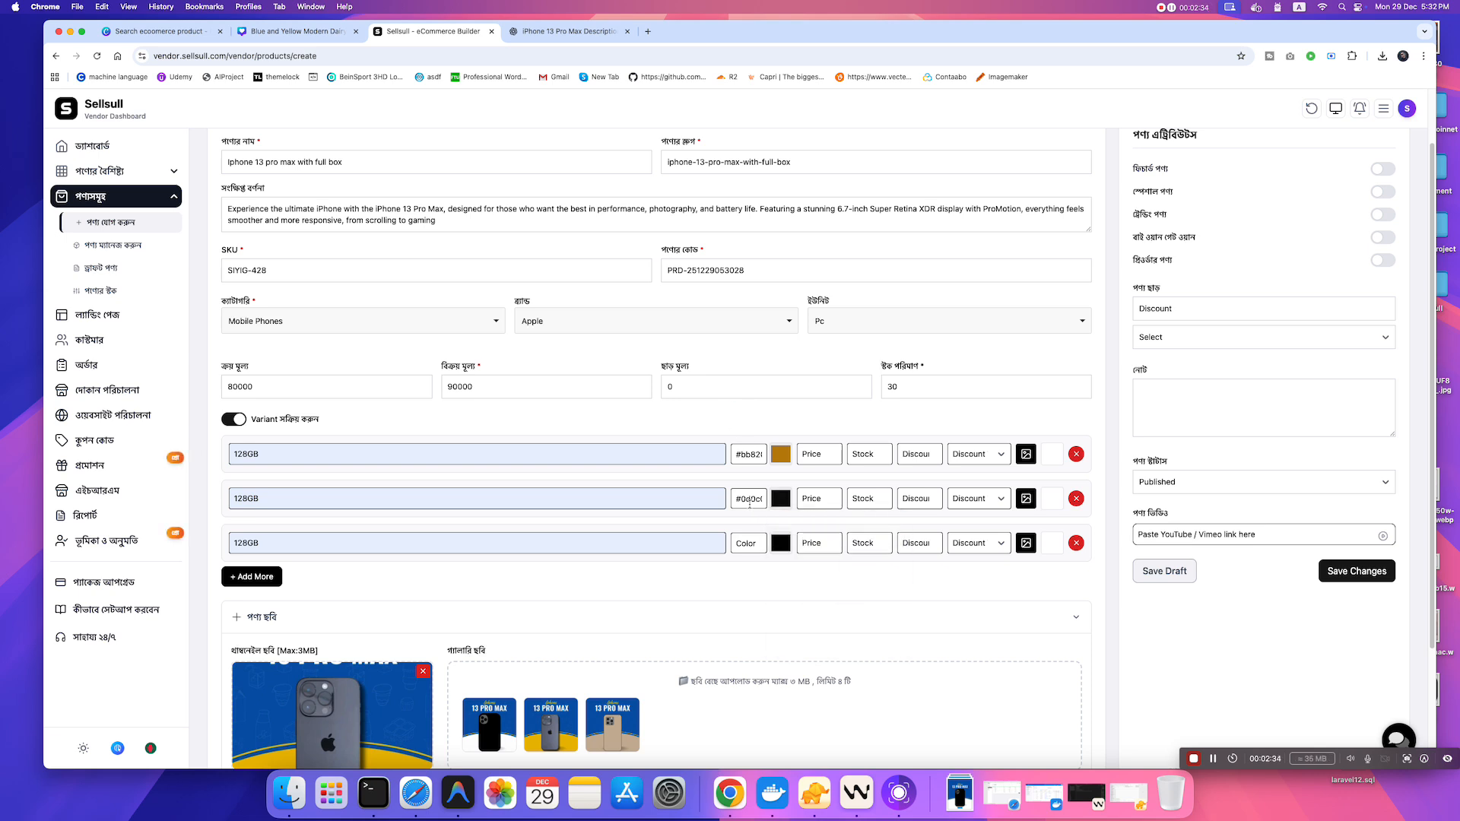
click(750, 502)
- Set the third variant's color to a medium gray
click(776, 548)
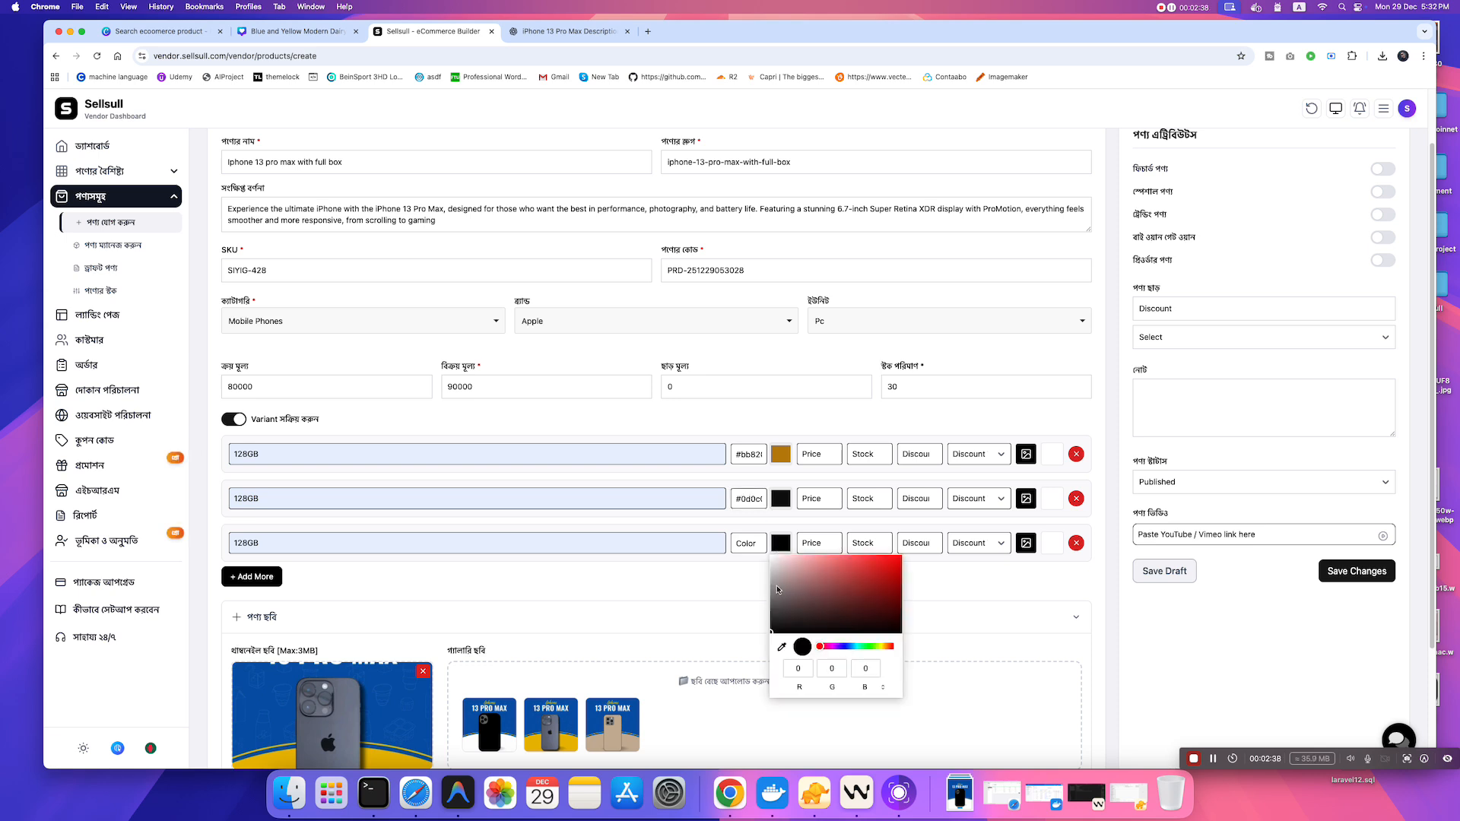
click(771, 592)
click(740, 430)
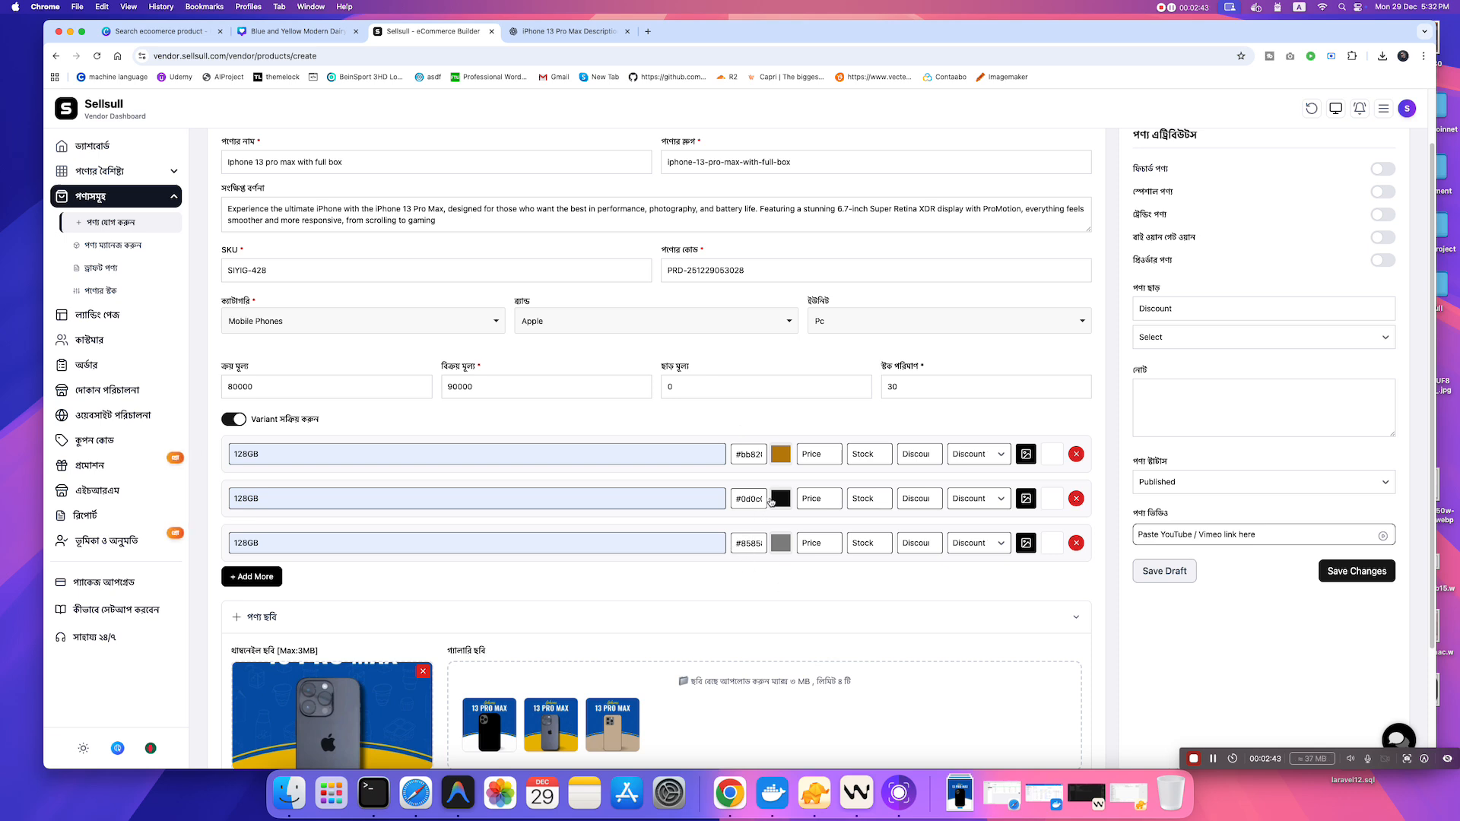
- Give the golden brown variant a price of 94000 and a stock of 5
click(807, 456)
text(94000)
click(863, 460)
text(5)
- Set the black variant's price to 90000 and the gray variant's price to 88000
click(862, 501)
click(820, 500)
text(90000)
click(818, 542)
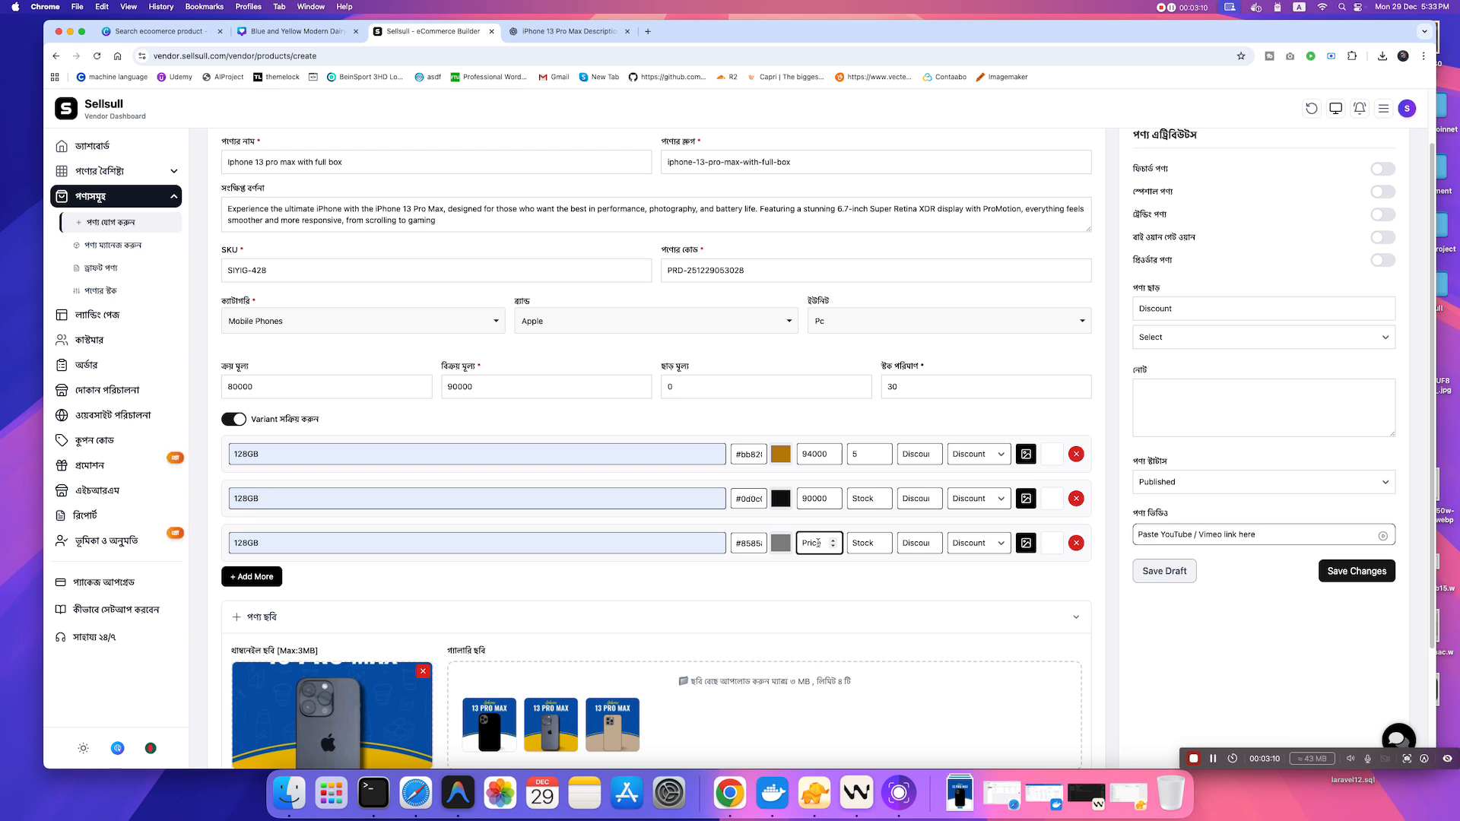
text(88000)
- Set the stock to 10 for the black variant and 15 for the gray variant
click(868, 499)
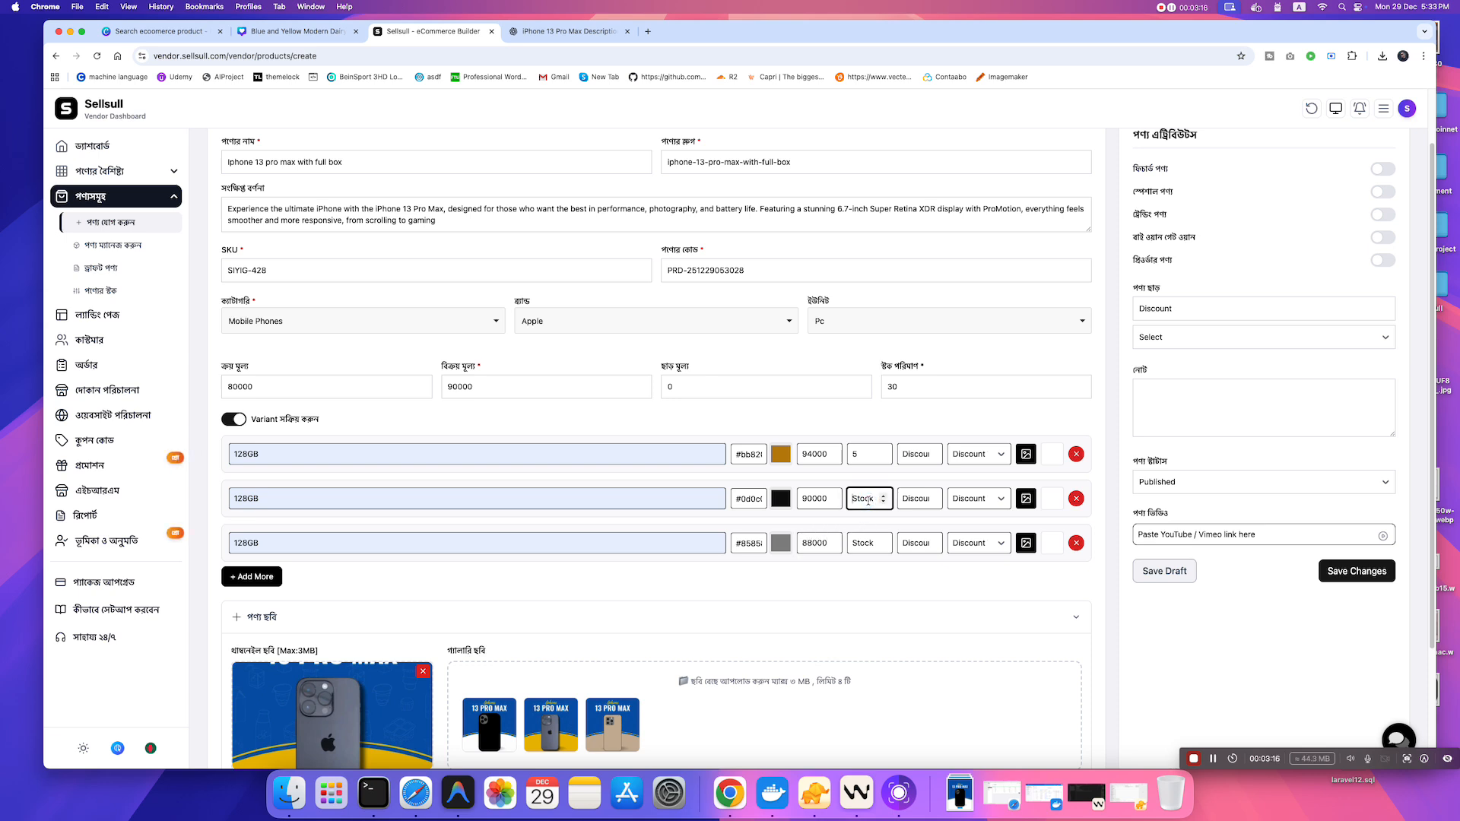
text(10)
click(865, 543)
text(1)
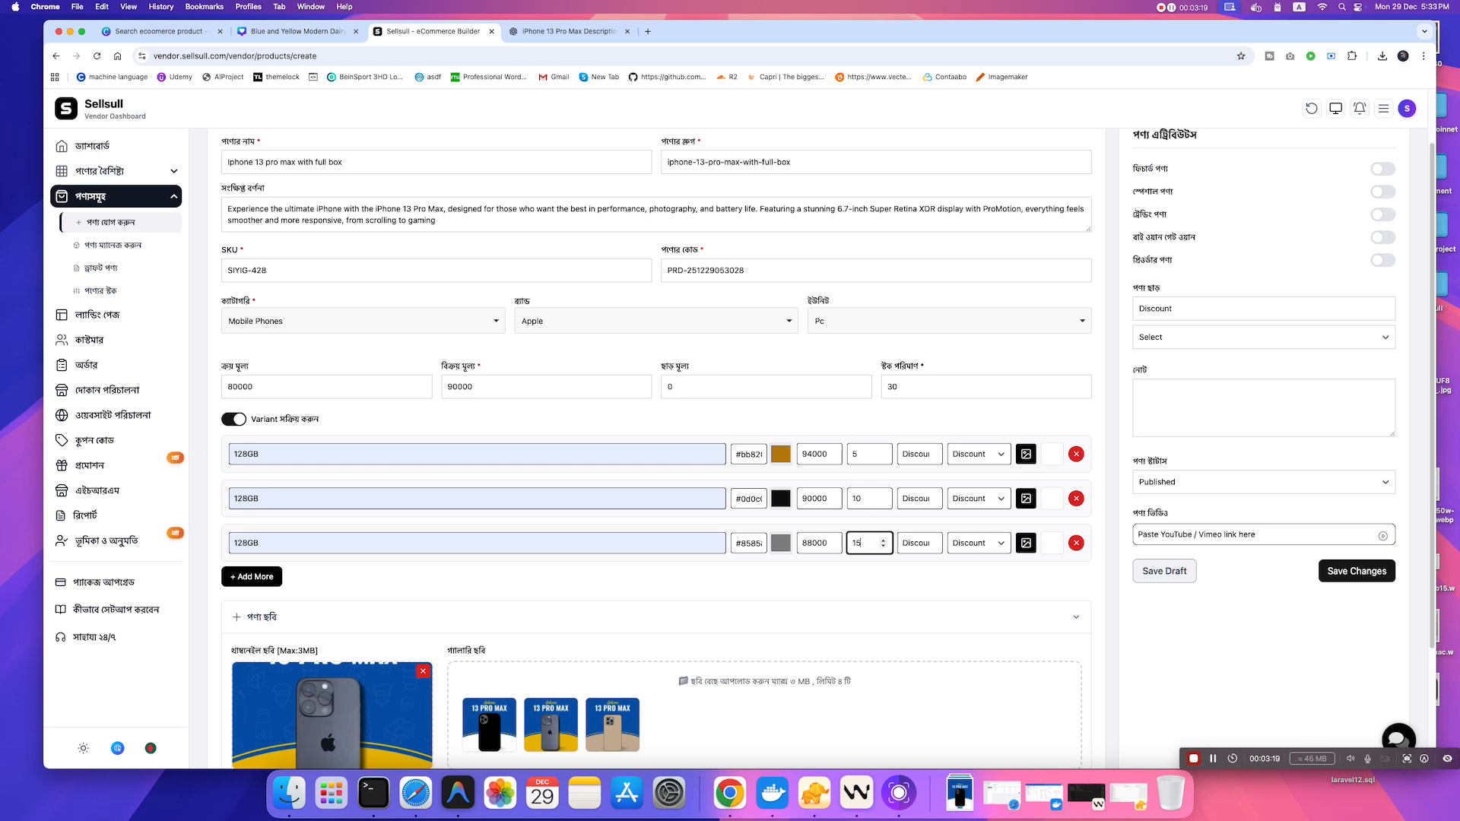
click(862, 572)
- Upload the matching Blue and Yellow Modern phone image from Downloads to each variant: gold for the first, black for the second, gray for the third
click(1029, 457)
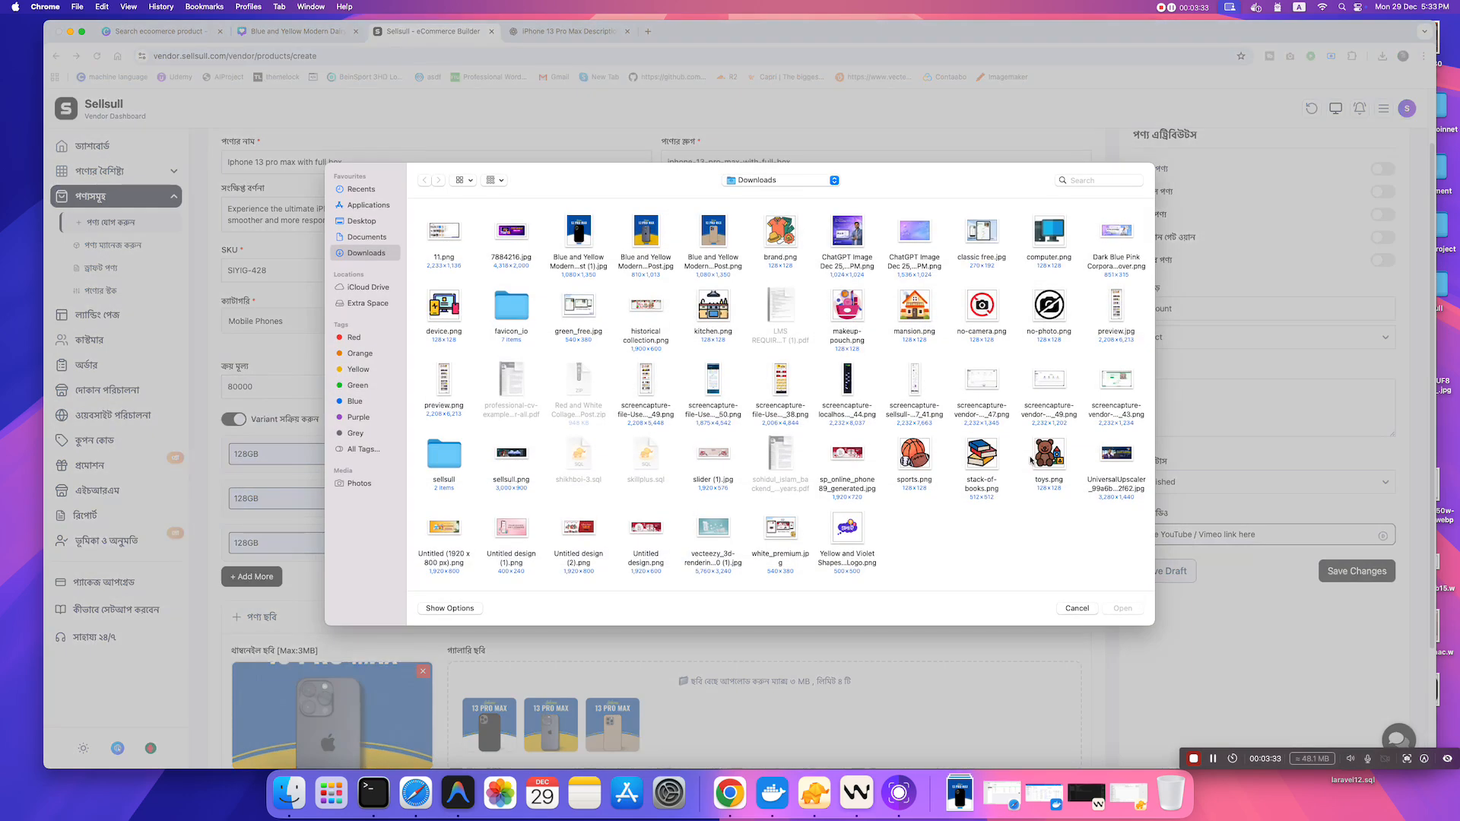
double_click(717, 232)
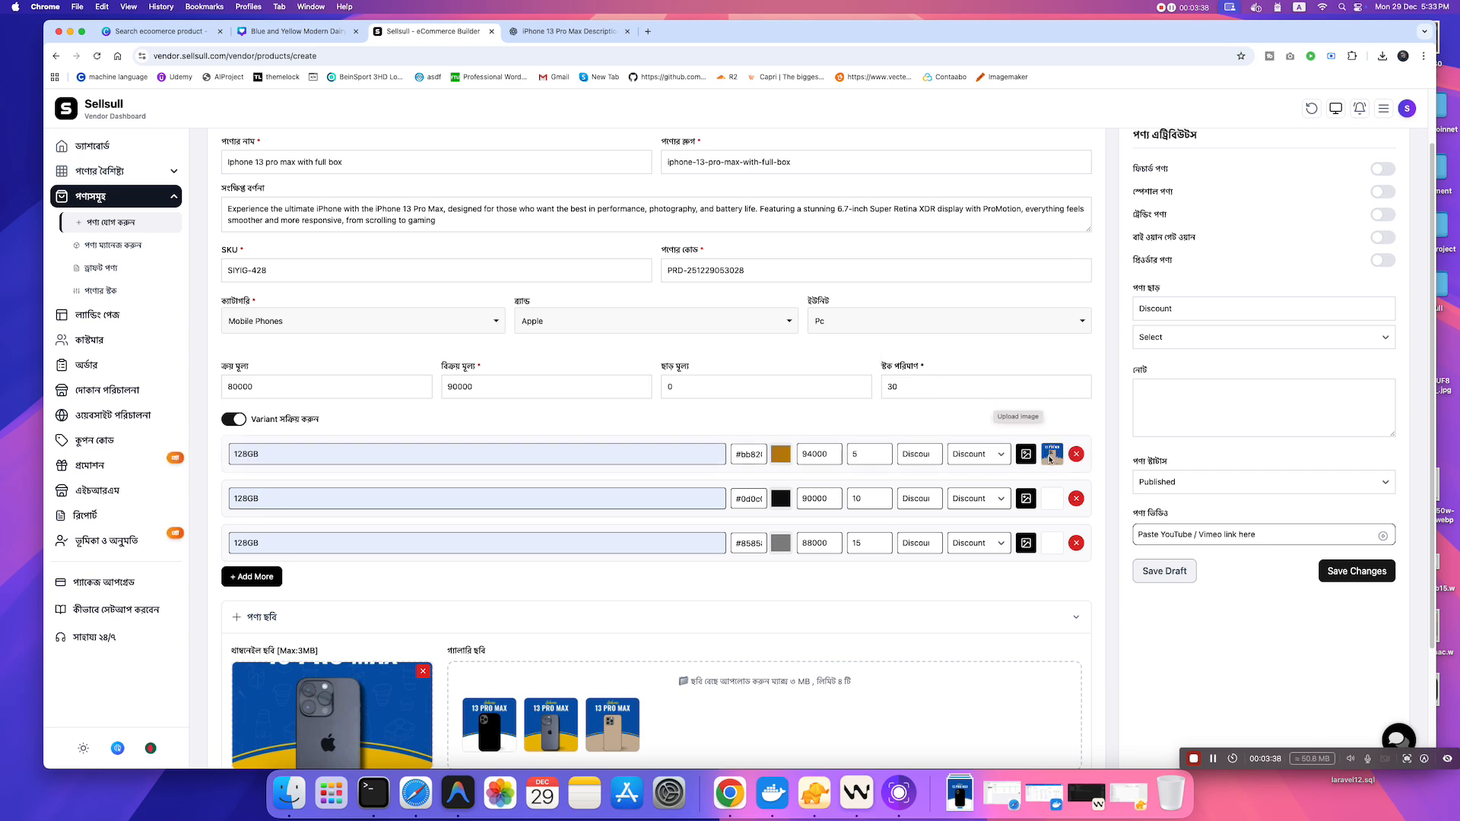
click(1028, 496)
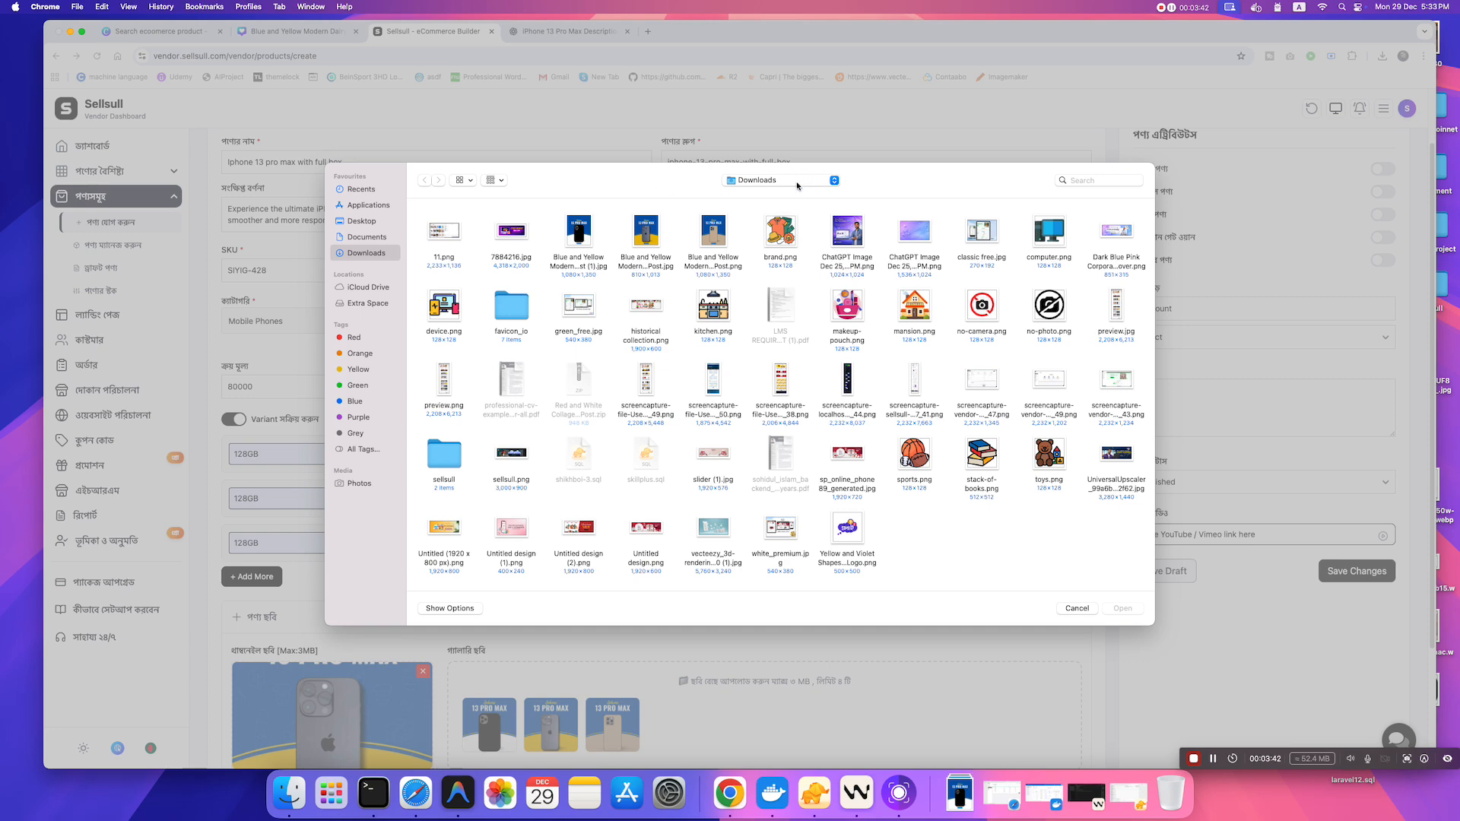
click(1076, 609)
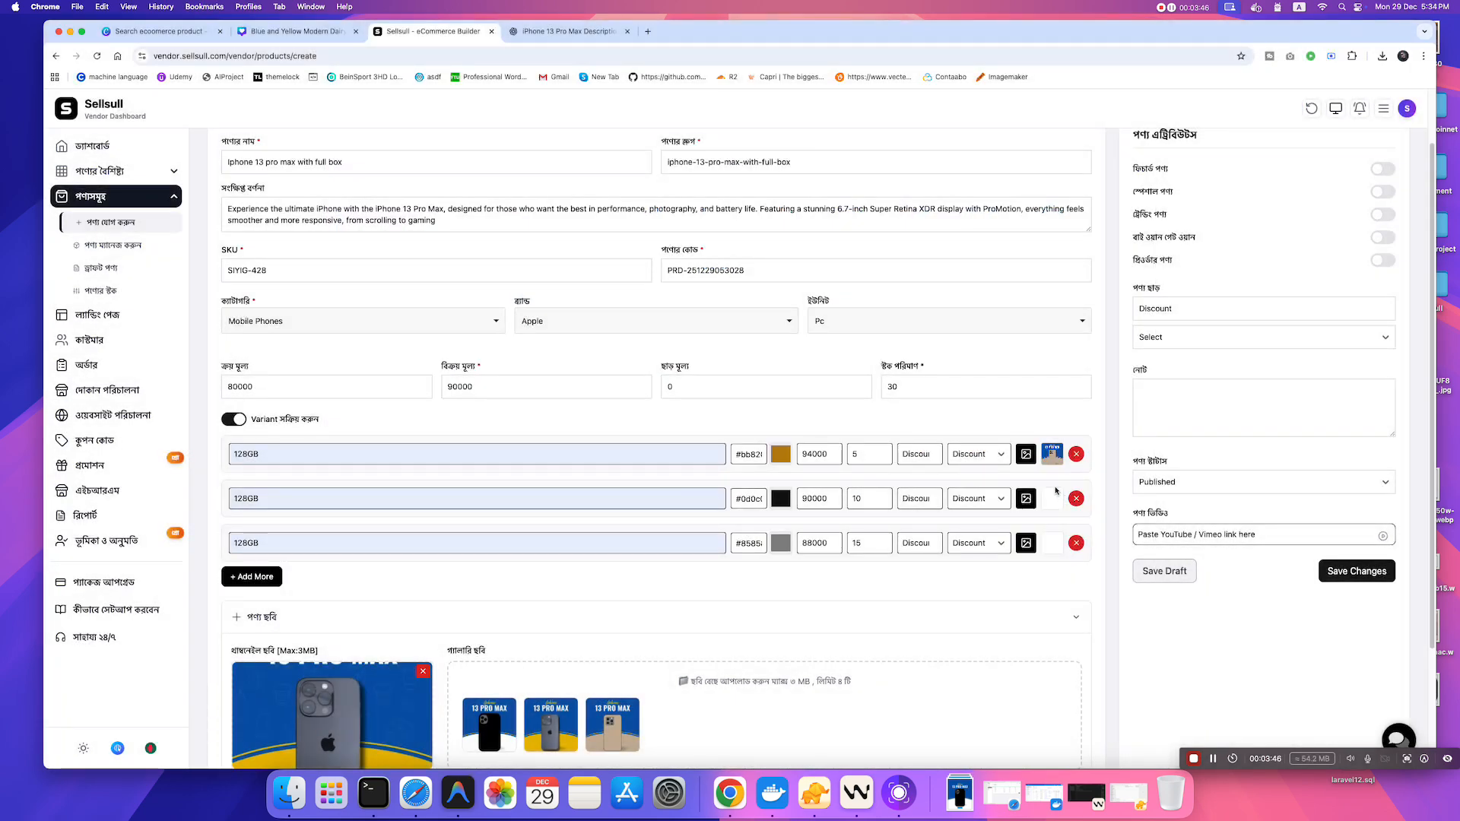
click(1026, 498)
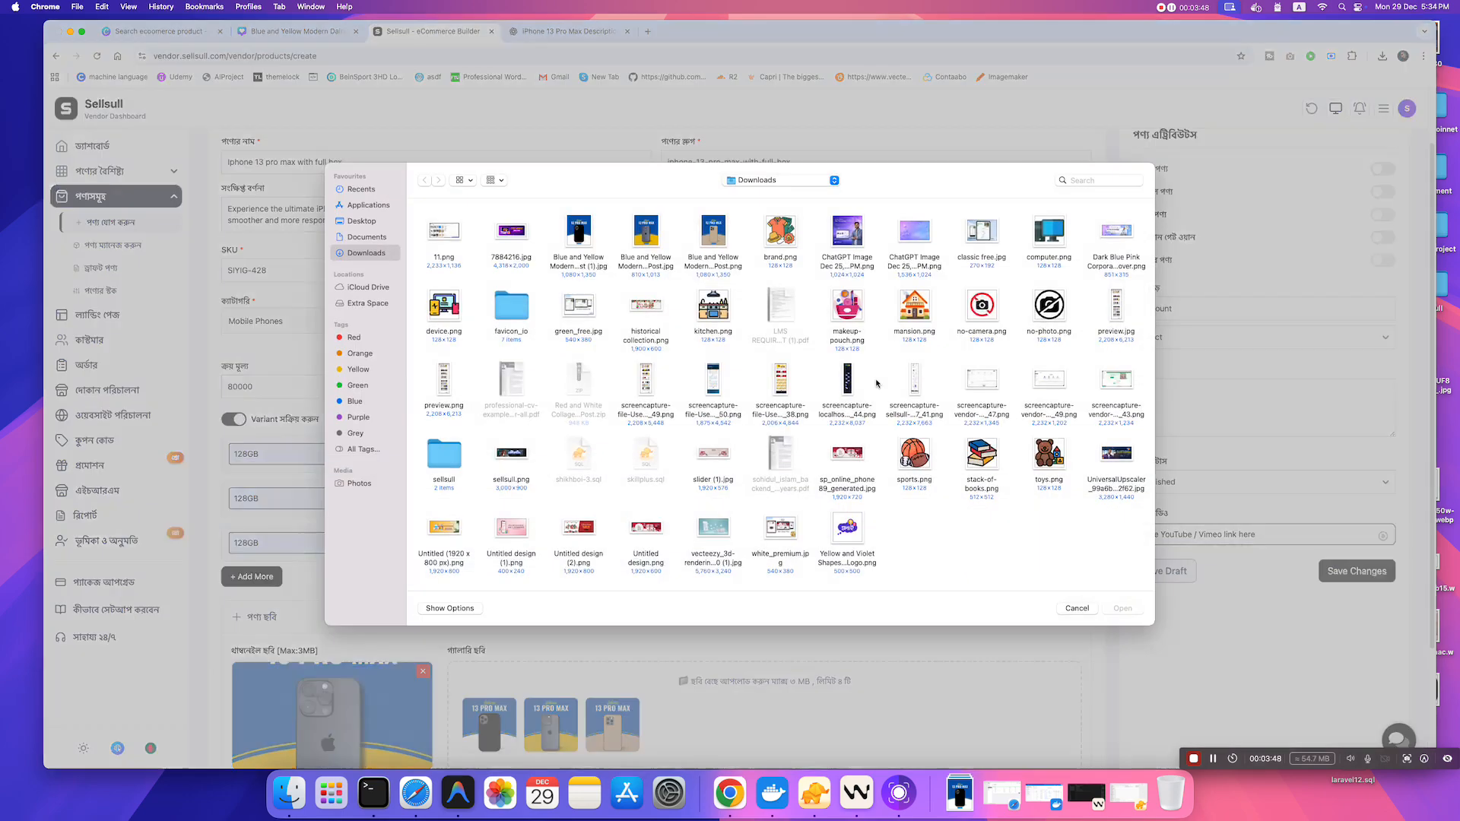
double_click(580, 224)
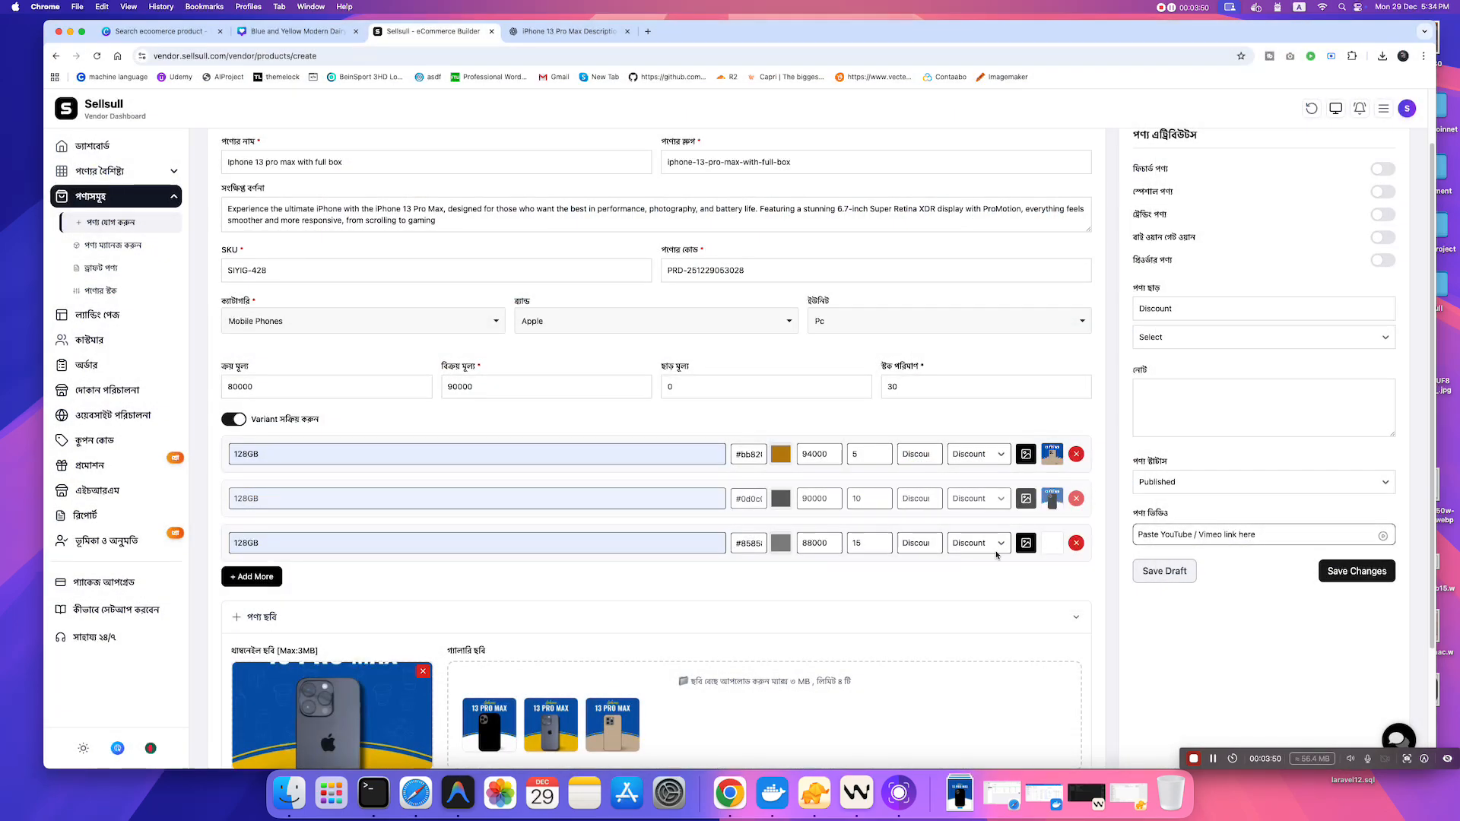
click(1025, 543)
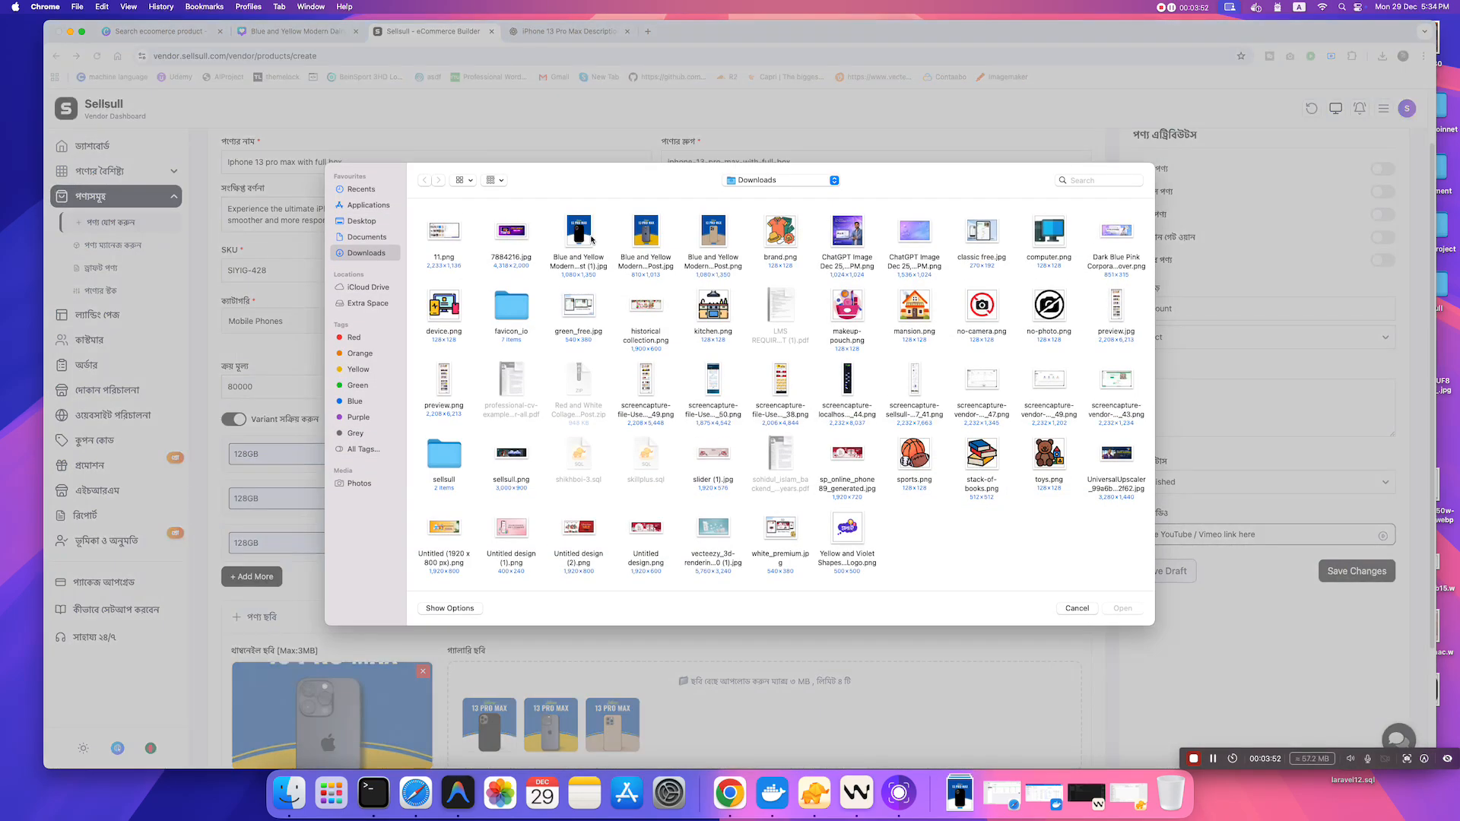
double_click(638, 243)
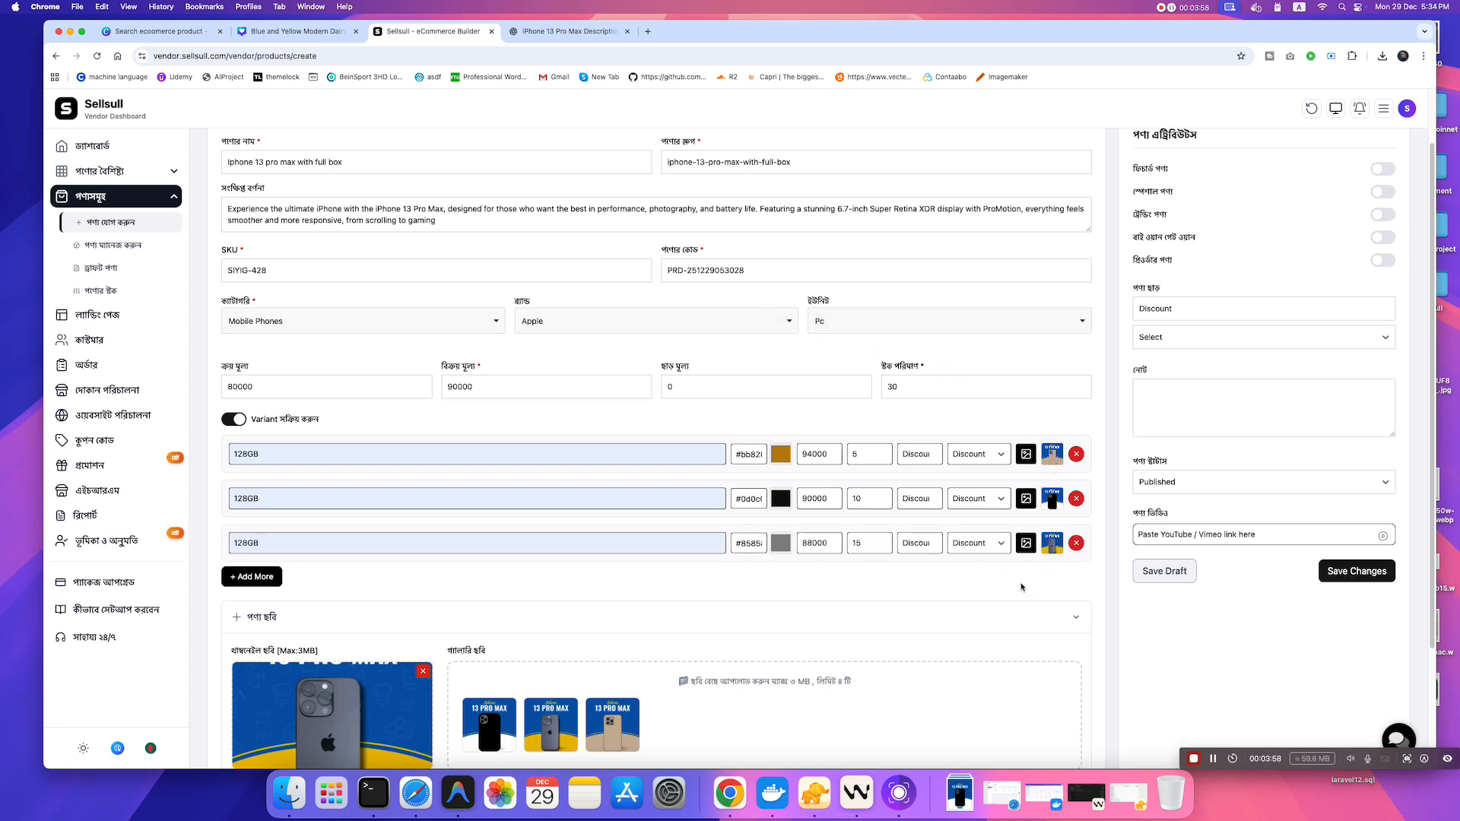
- Expand the product description and SEO settings section of the product form
scroll(694, 342, down, 3)
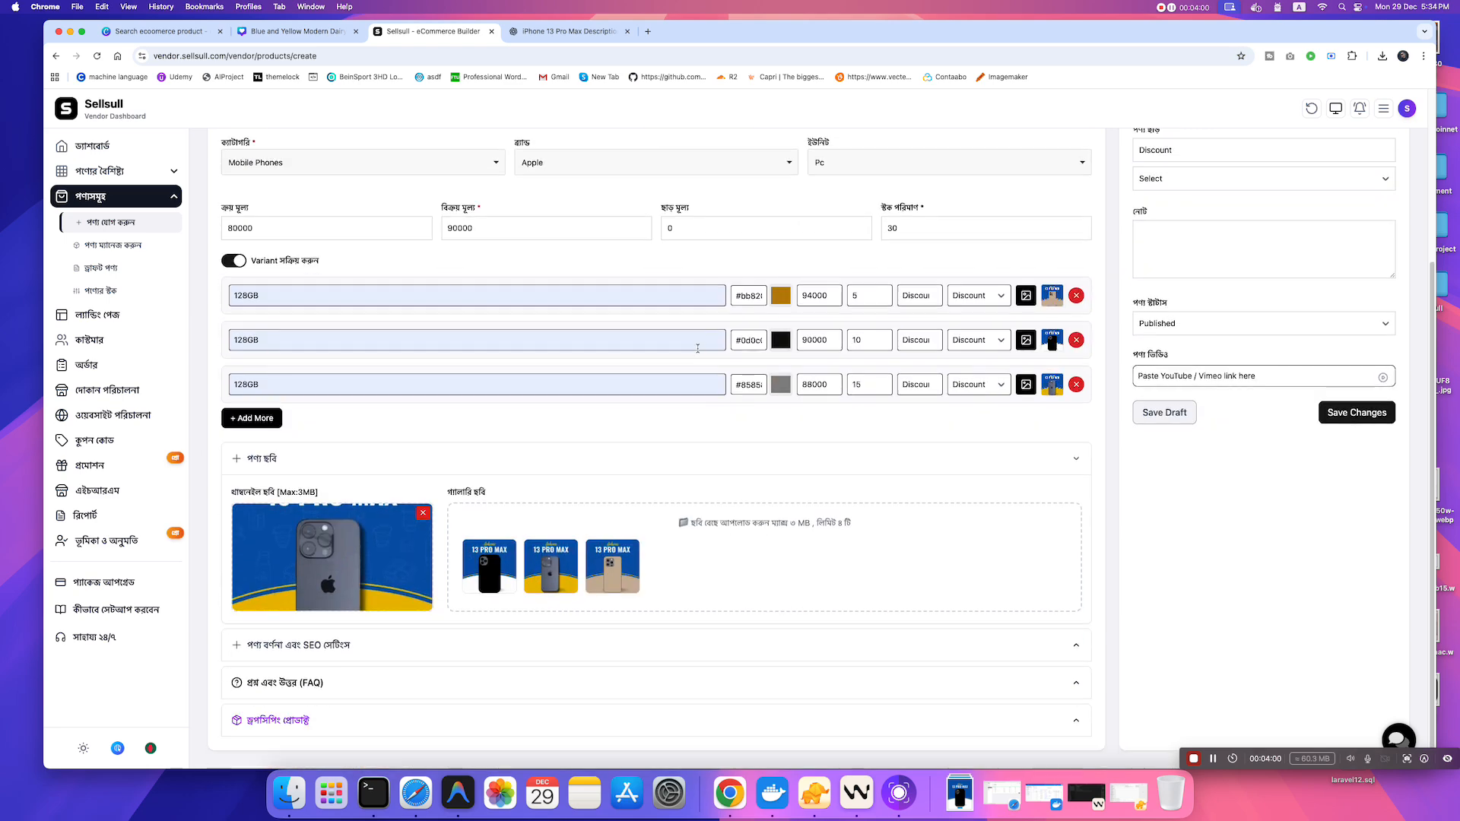
scroll(678, 368, up, 1)
scroll(684, 555, down, 1)
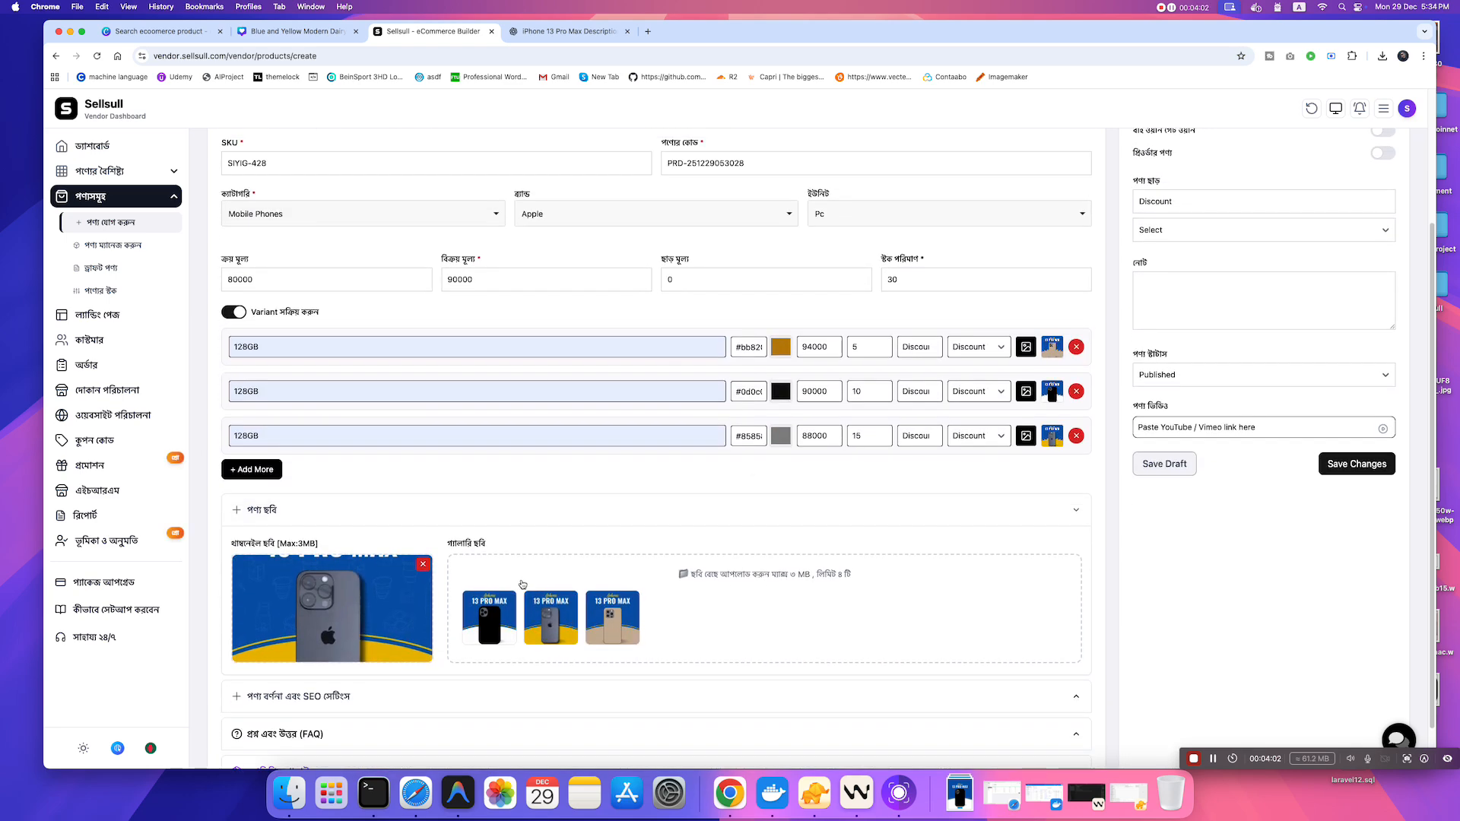
click(512, 691)
scroll(512, 691, down, 4)
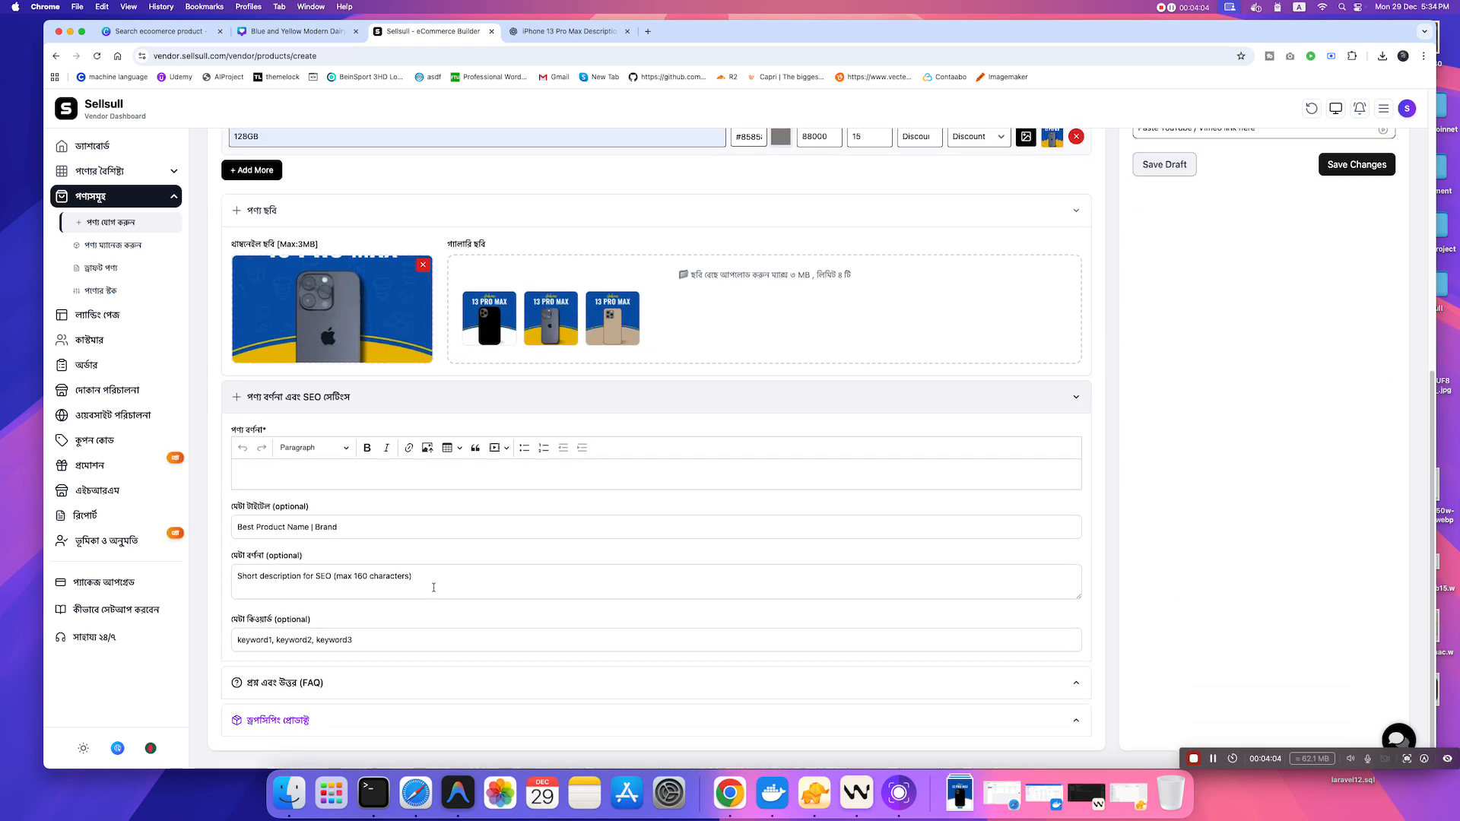
- Copy the iPhone 13 Pro Max text from its heading through "5G connectivity" in ChatGPT and paste it into the Sellsull product description
click(559, 31)
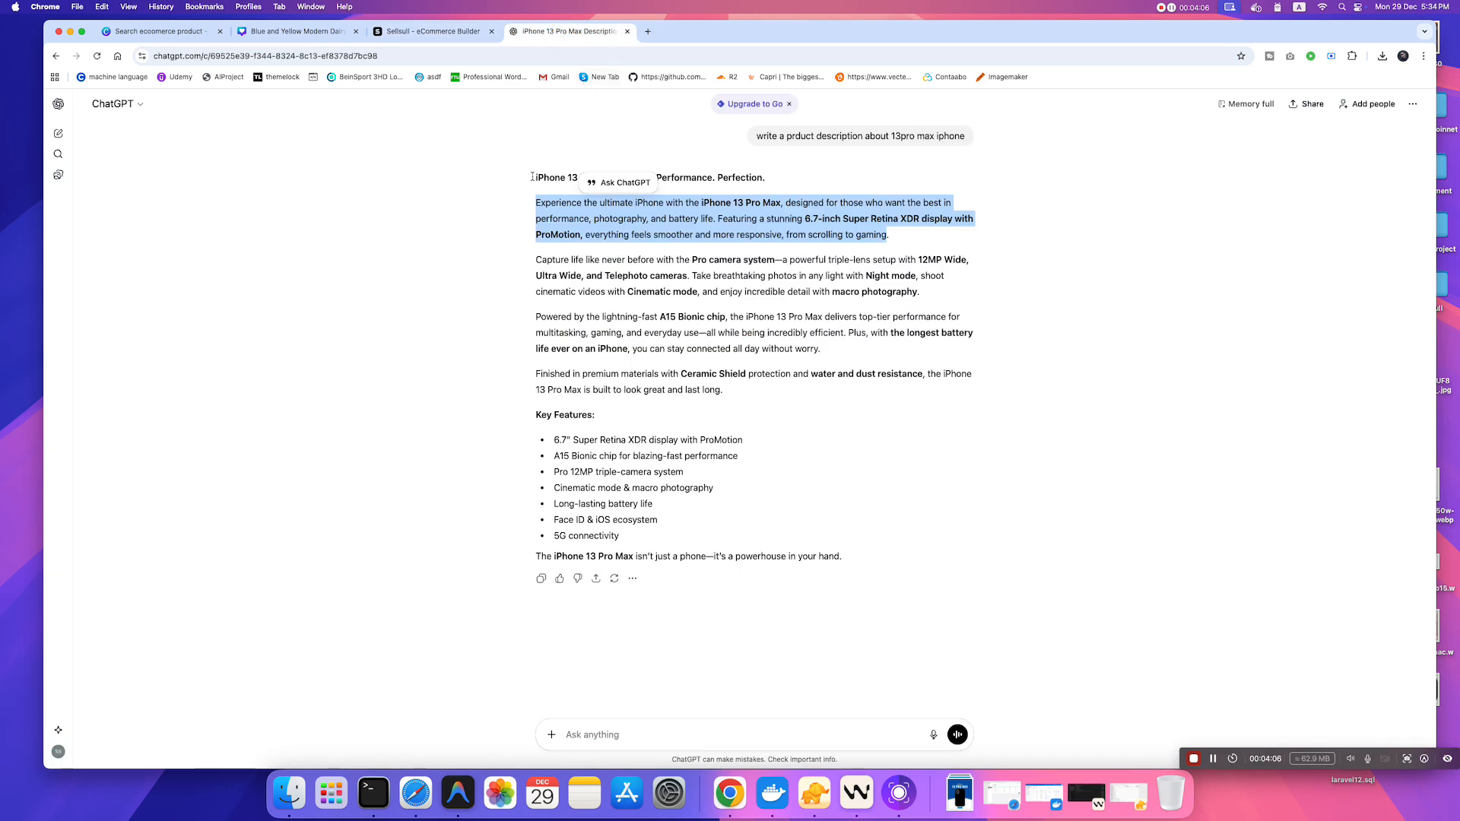
click(527, 201)
drag(535, 177, 796, 528)
key(super+c)
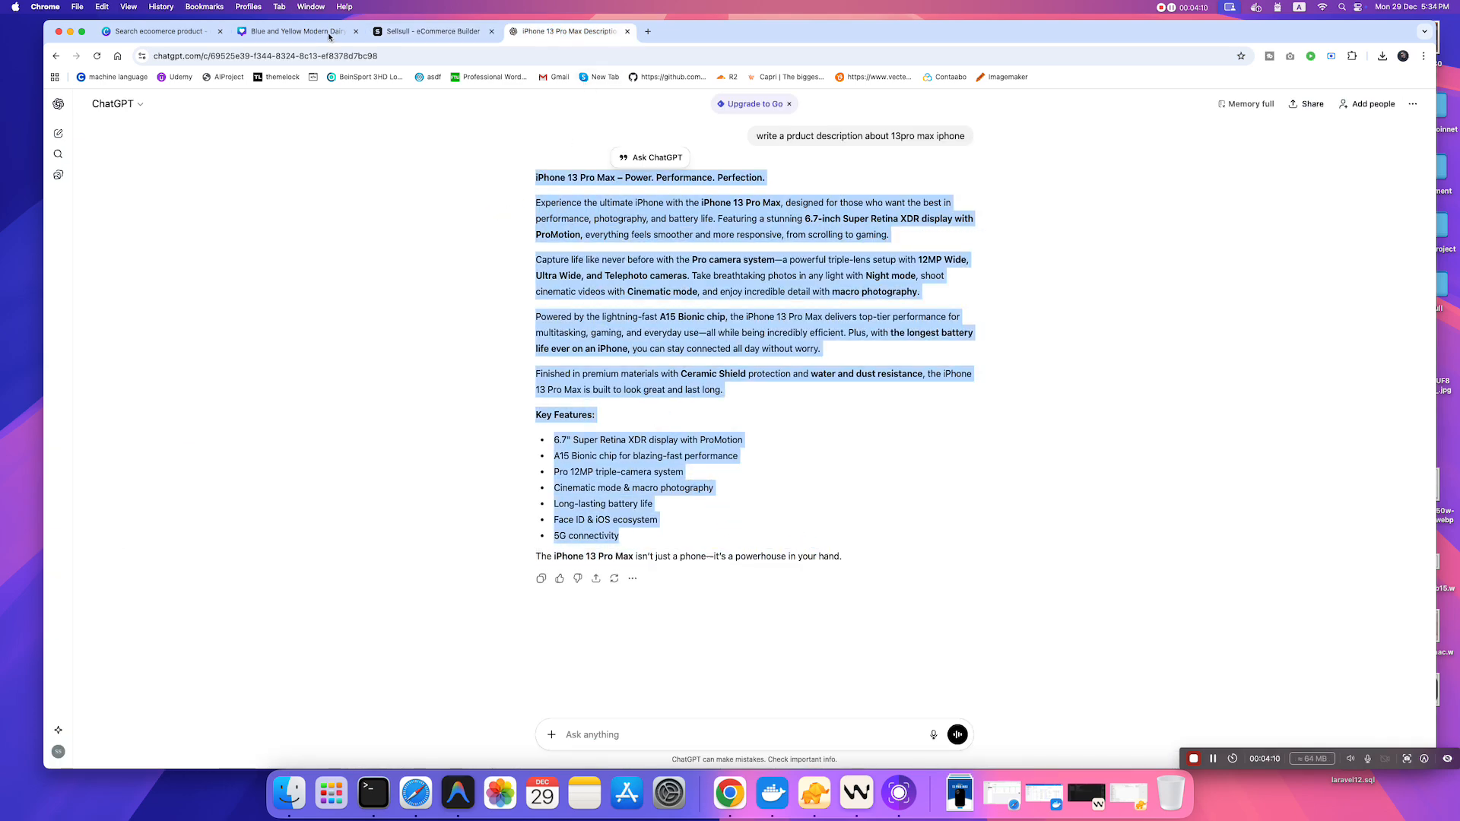
click(430, 32)
click(380, 474)
key(super+v)
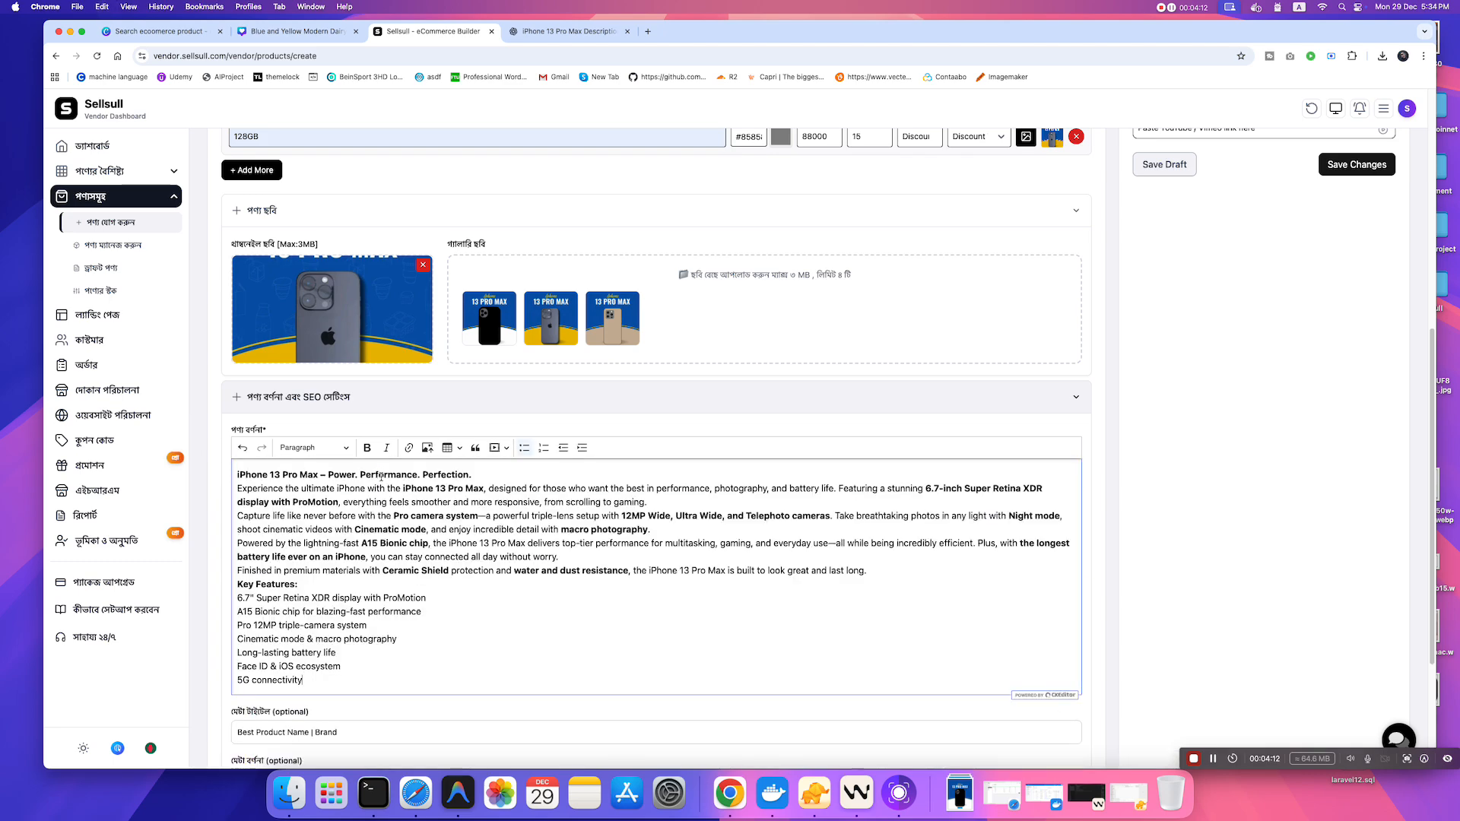
- Insert a blank line after the camera, A15 Bionic and premium materials paragraphs of the product description
click(604, 556)
key(Return)
click(875, 584)
key(Return)
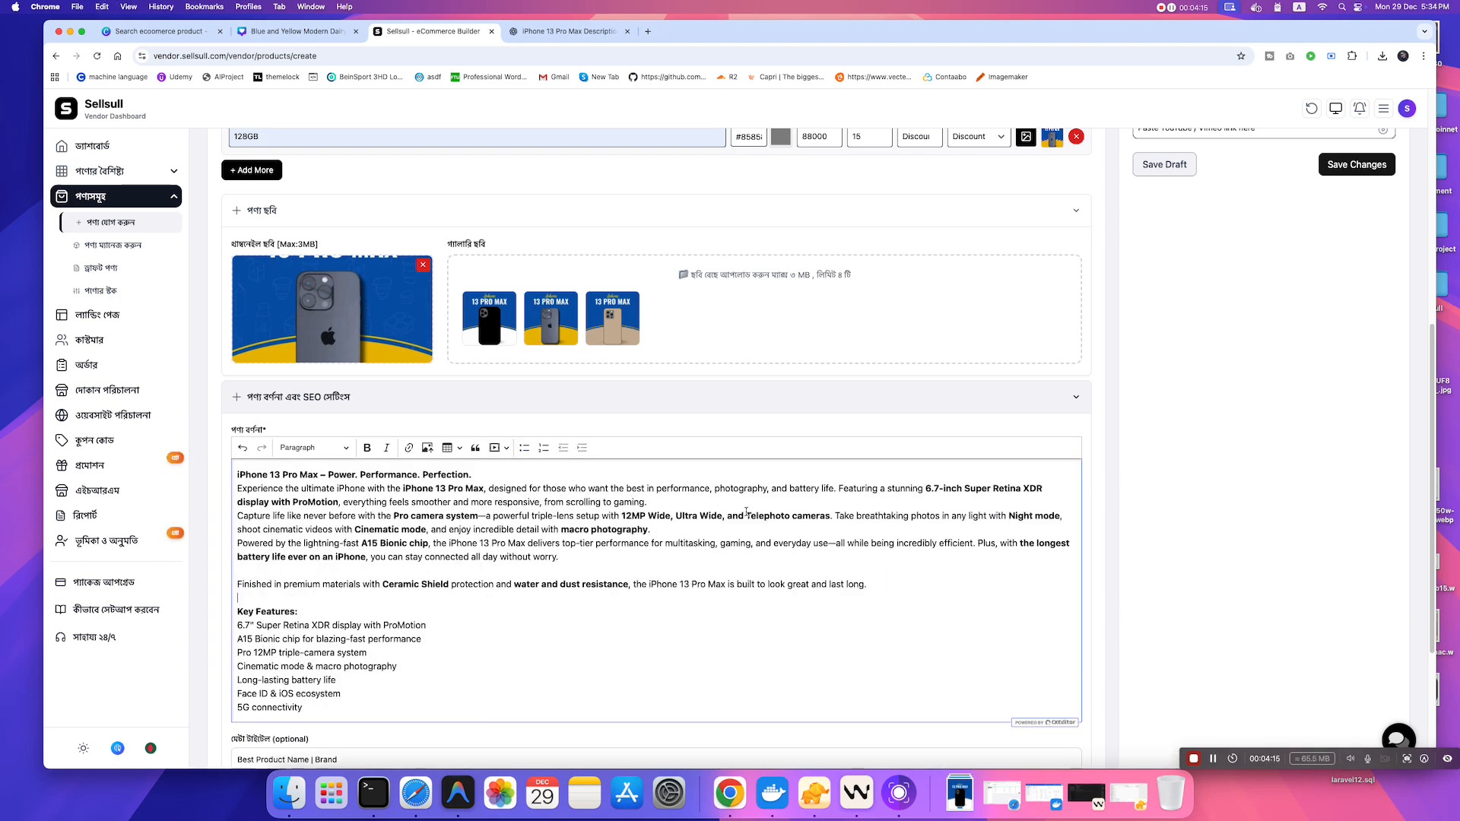
click(707, 530)
key(Return)
- Expand the FAQ section and enter the question "Is this brand new or recondition ?"
scroll(684, 524, down, 5)
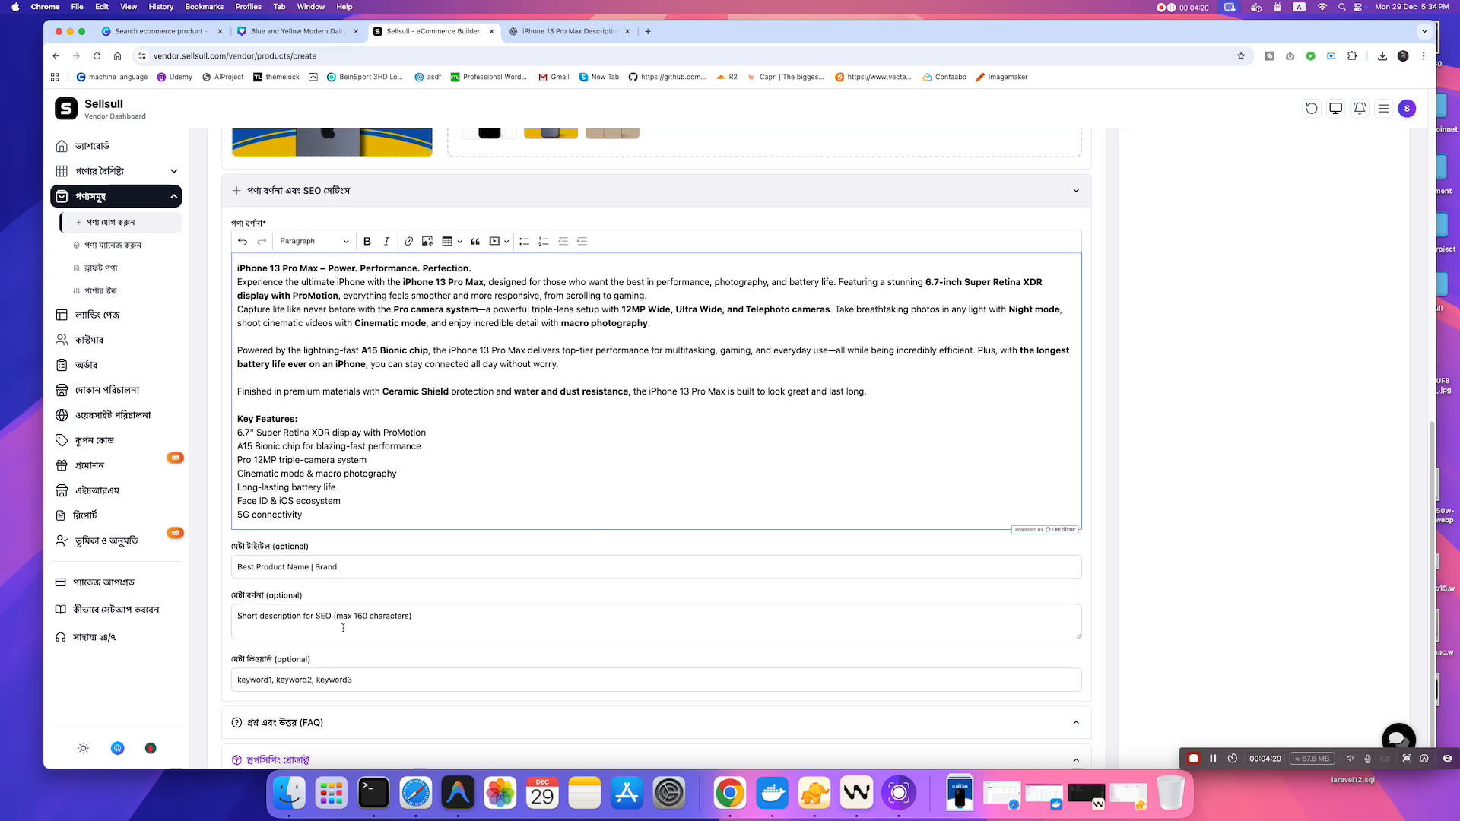
scroll(357, 664, down, 1)
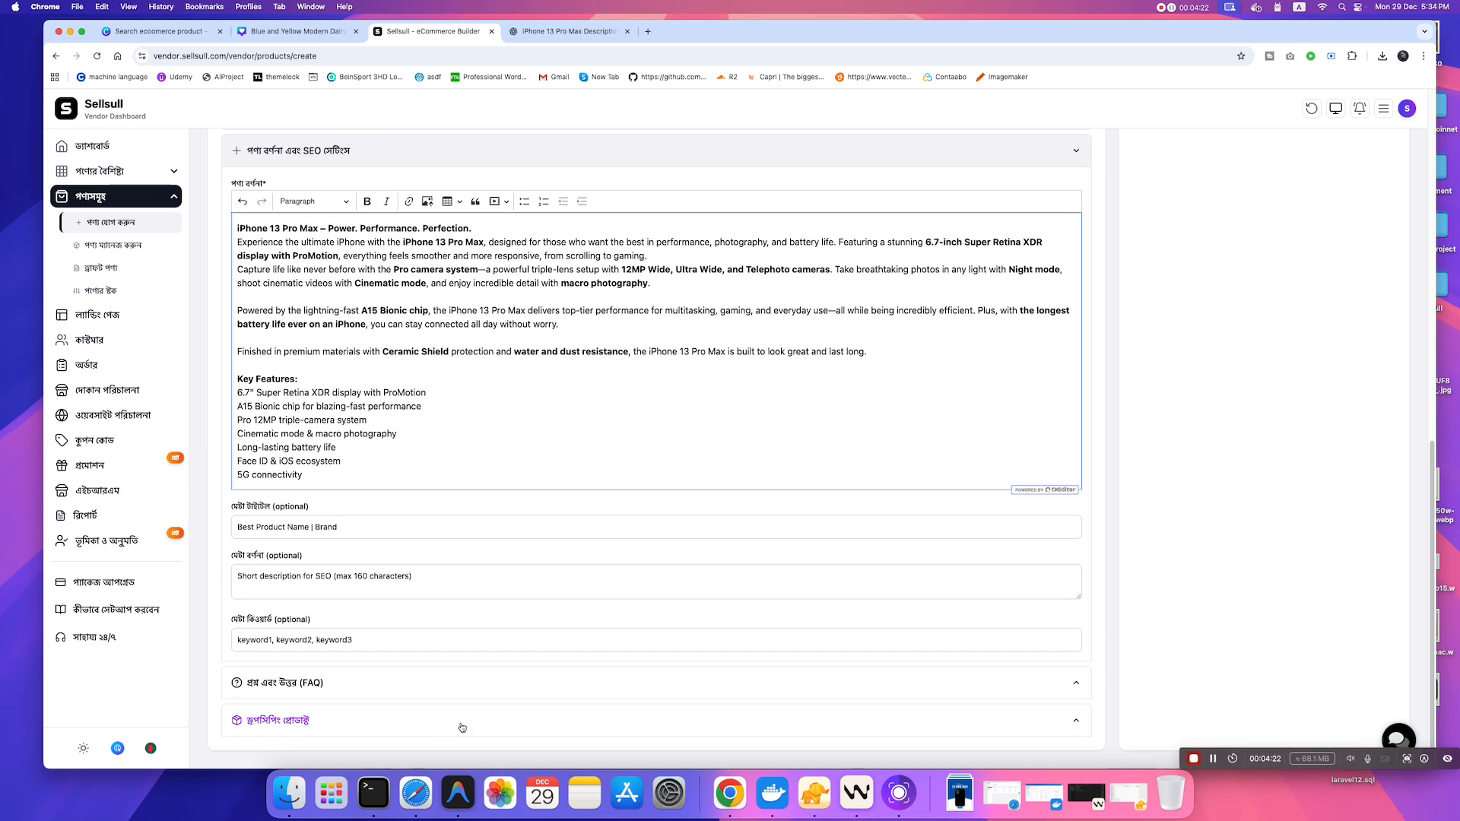
click(498, 690)
scroll(418, 669, down, 2)
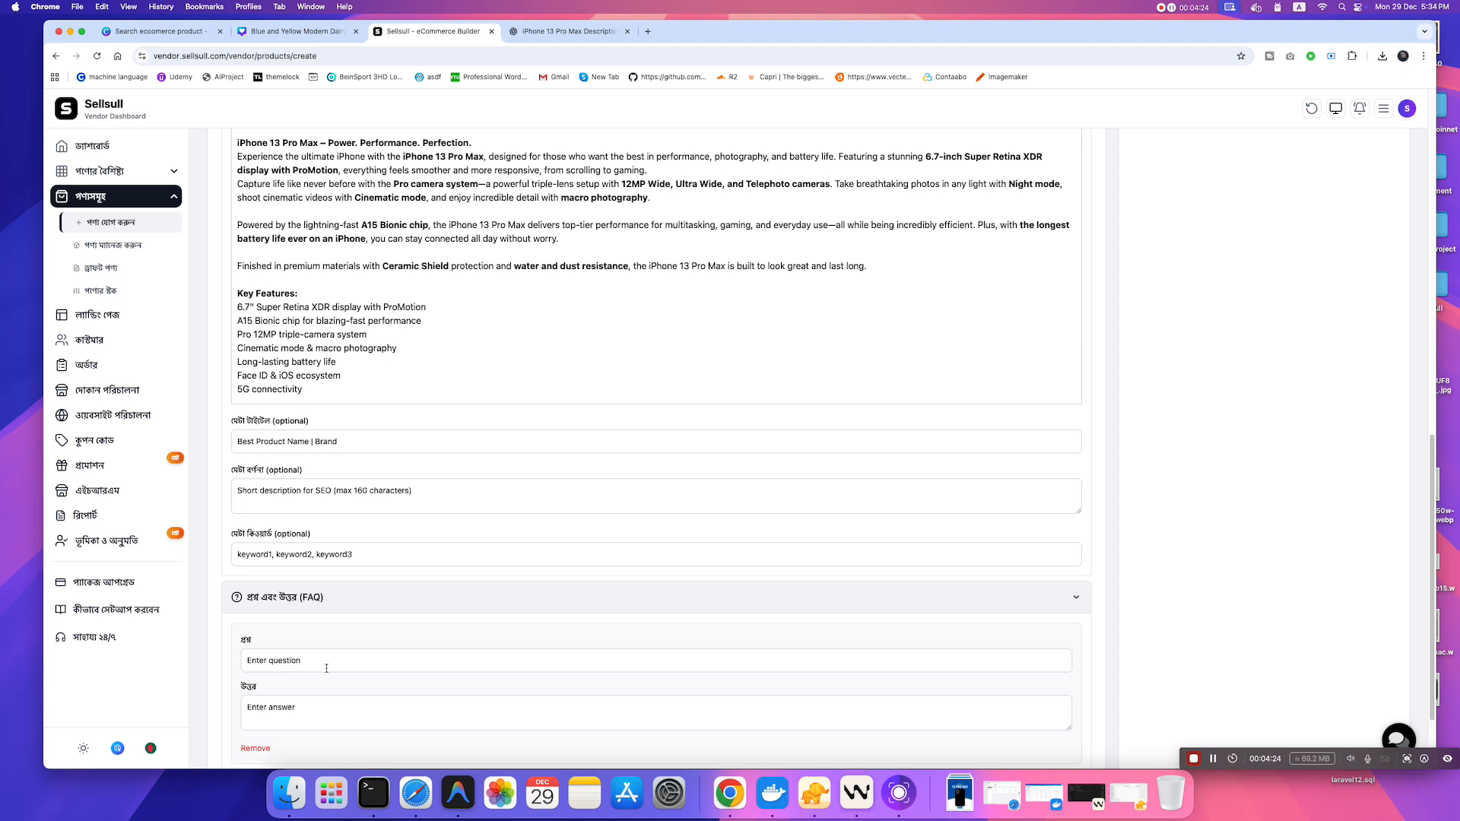
click(336, 661)
click(344, 550)
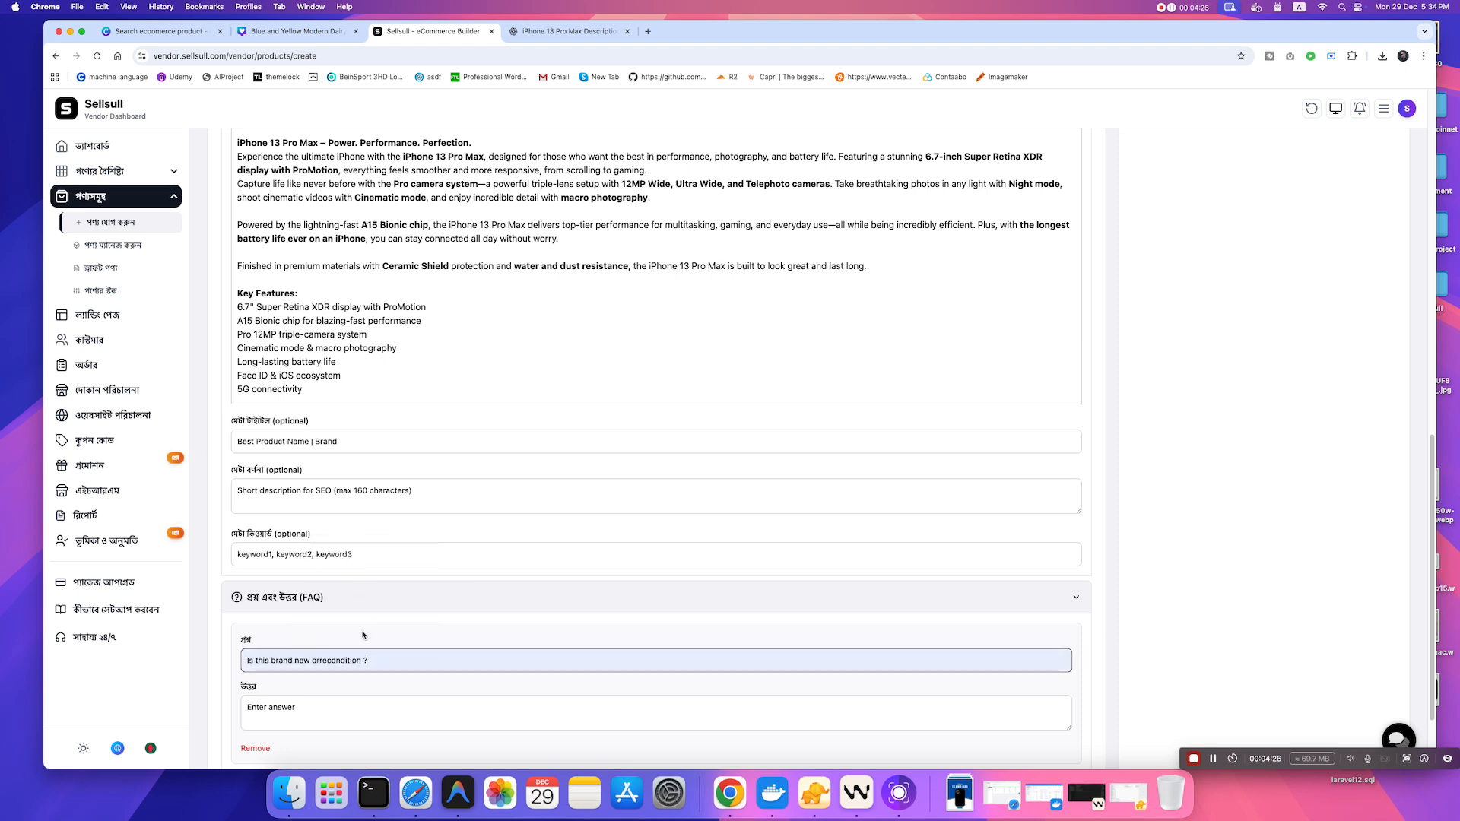
click(322, 661)
- Enter the FAQ answer "Yes its totally brand new with full box comes from abroad."
click(339, 698)
text(Y)
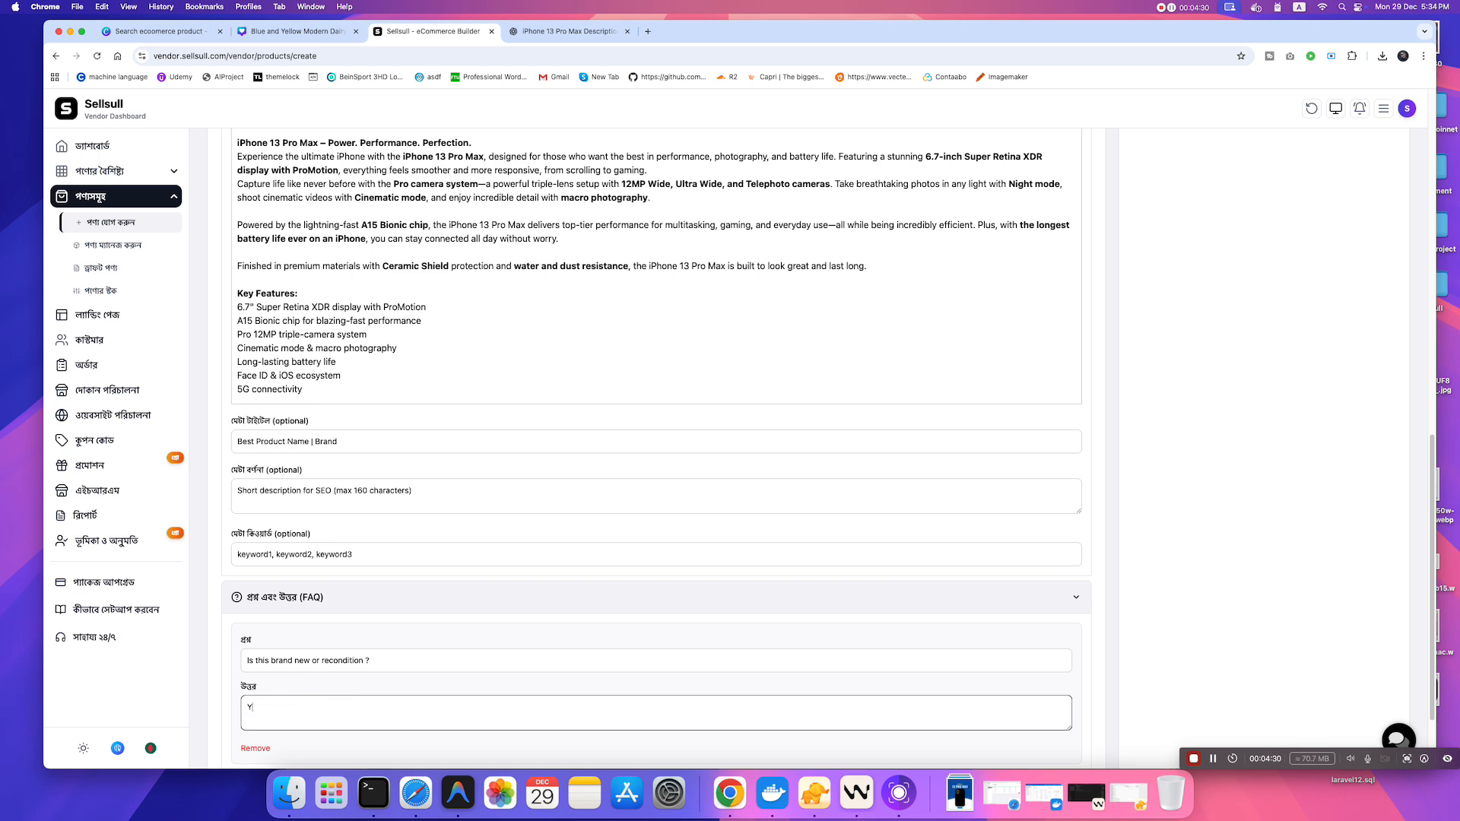
text(es its totally brand new with full box comes from abroad.)
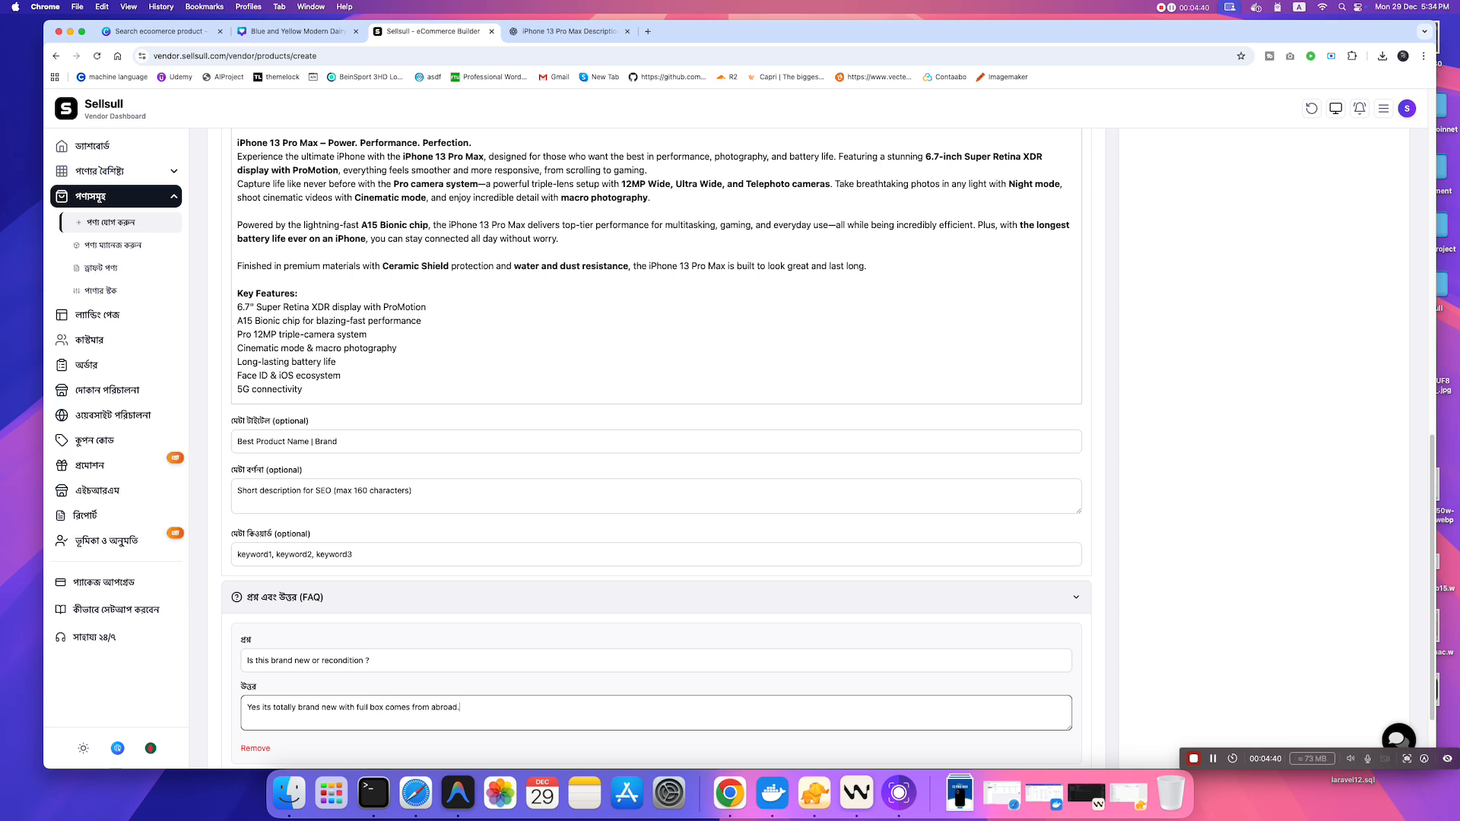
- Review the product attribute switches, the note field and the available discount types, leaving them at their defaults
scroll(402, 585, down, 3)
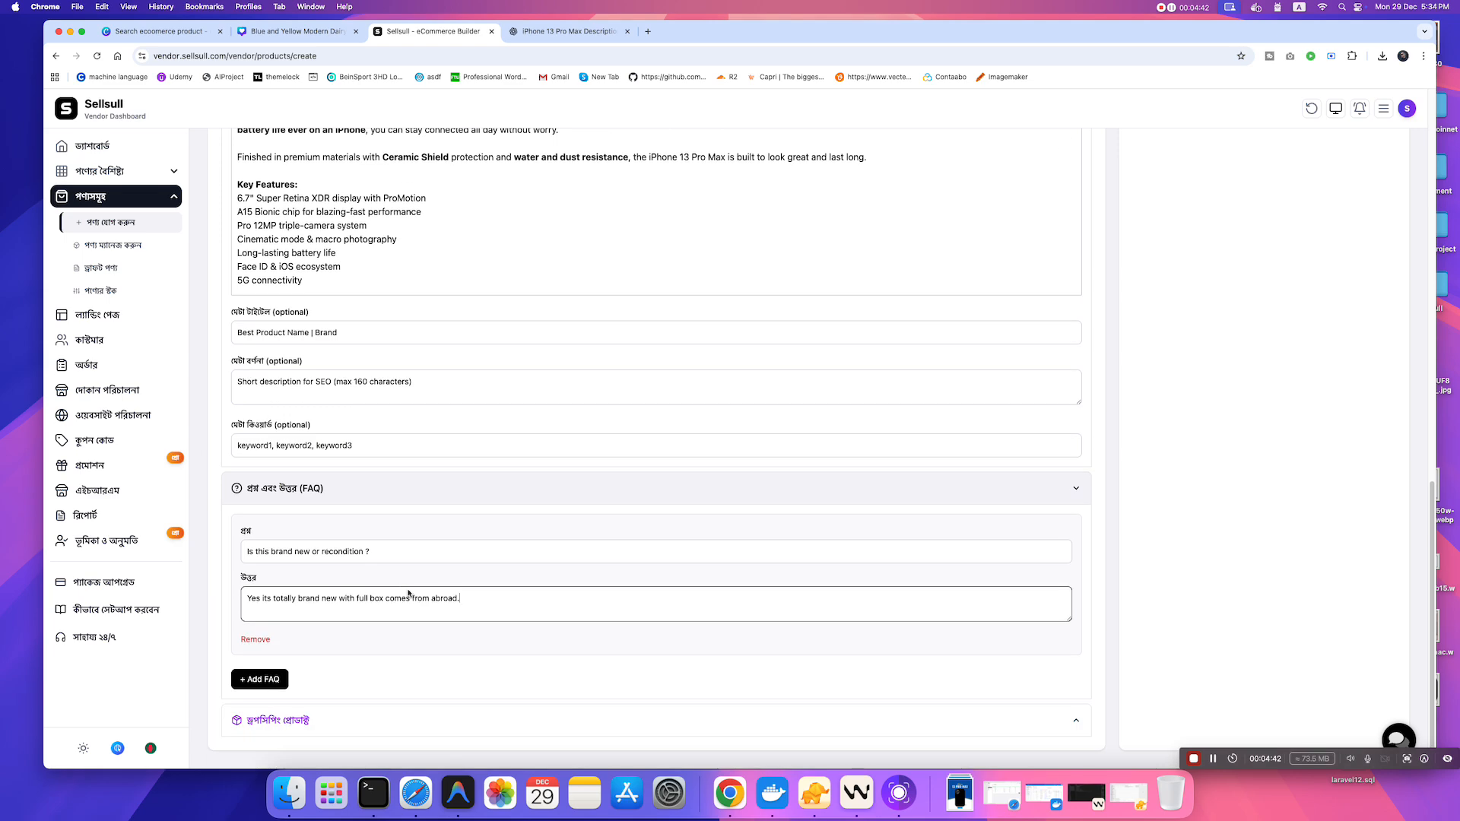
scroll(407, 597, up, 10)
scroll(525, 433, up, 6)
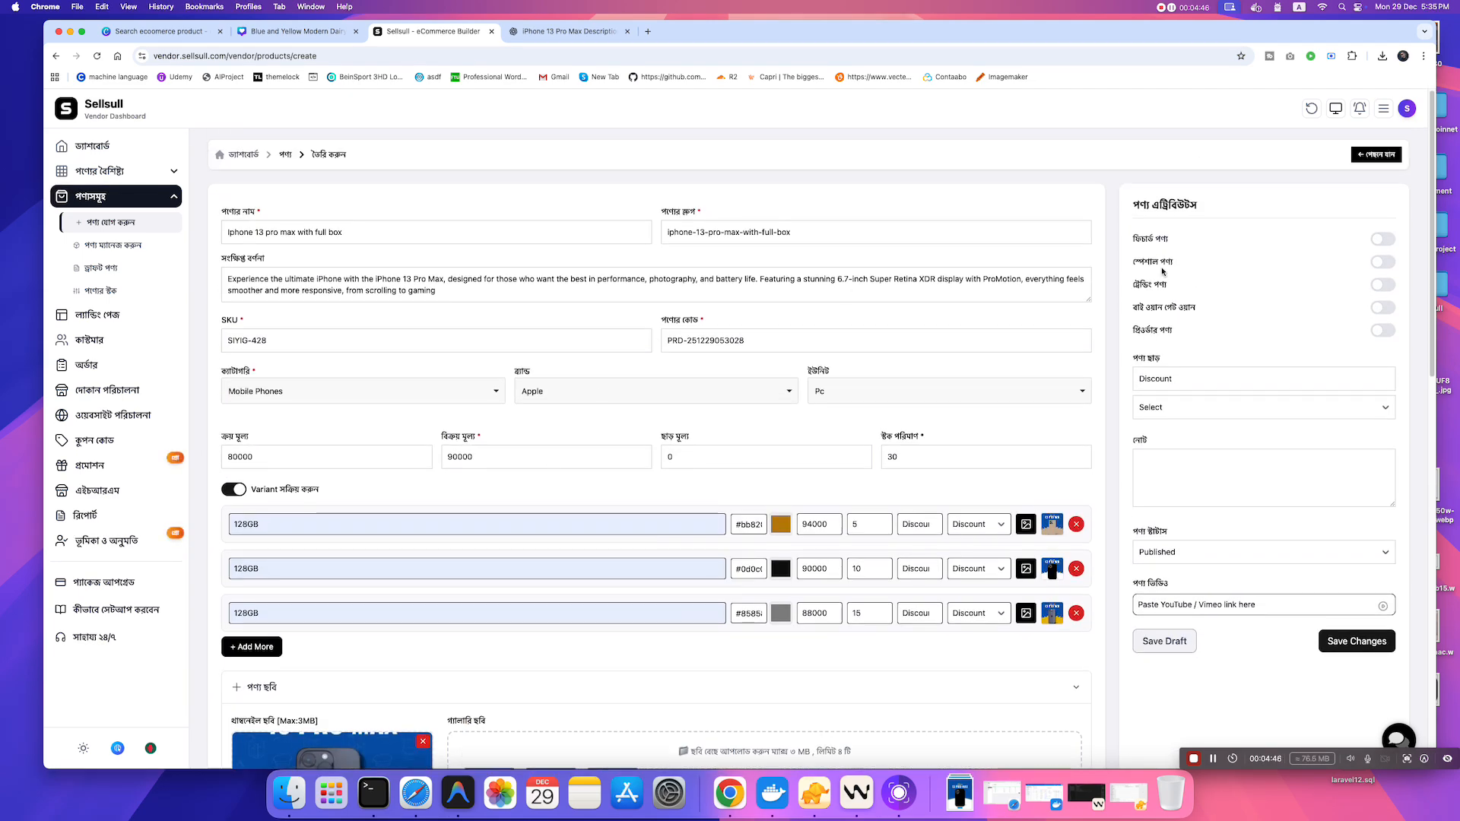
click(1379, 331)
click(1379, 331)
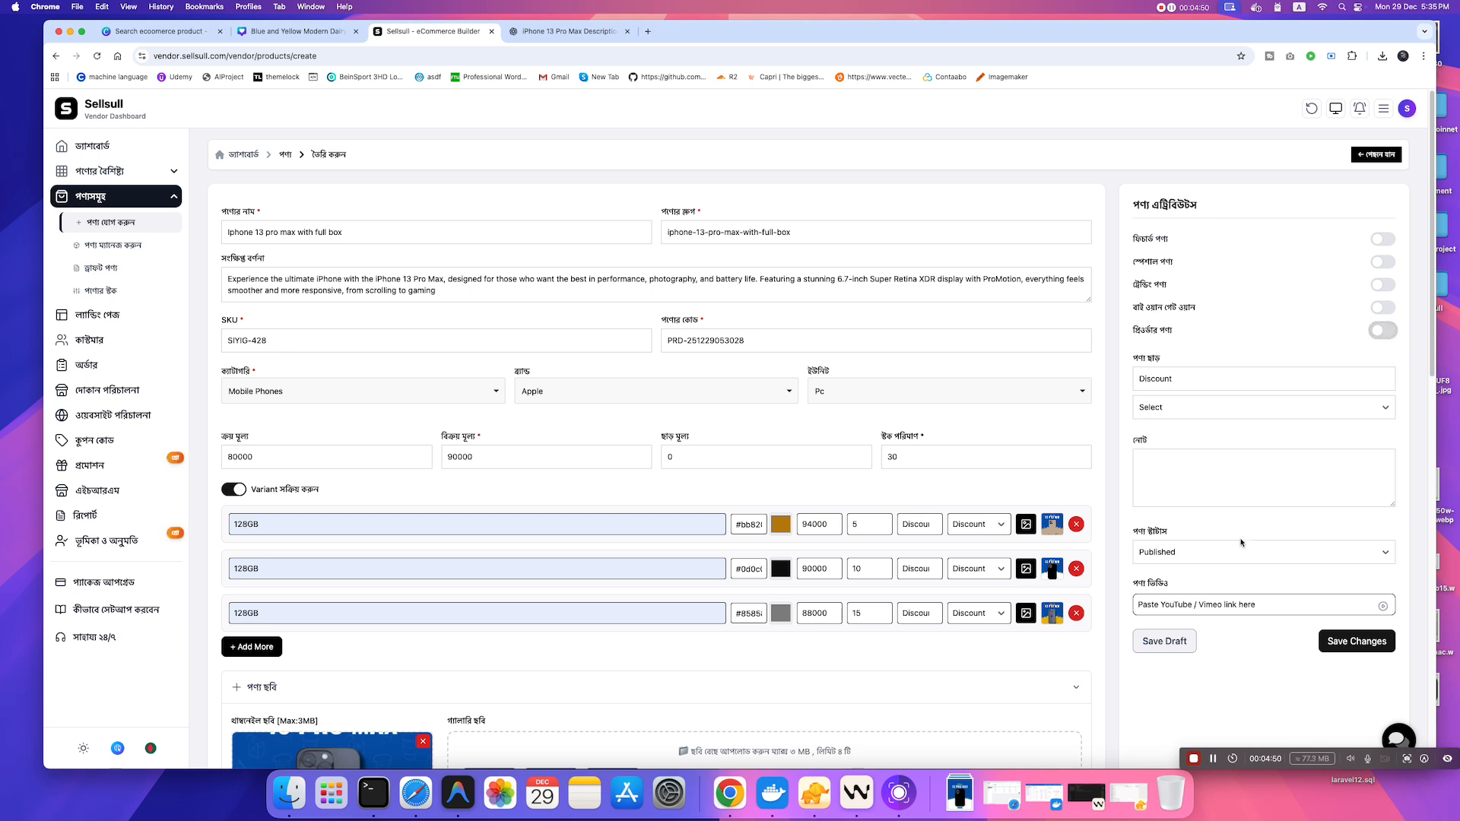
click(1165, 490)
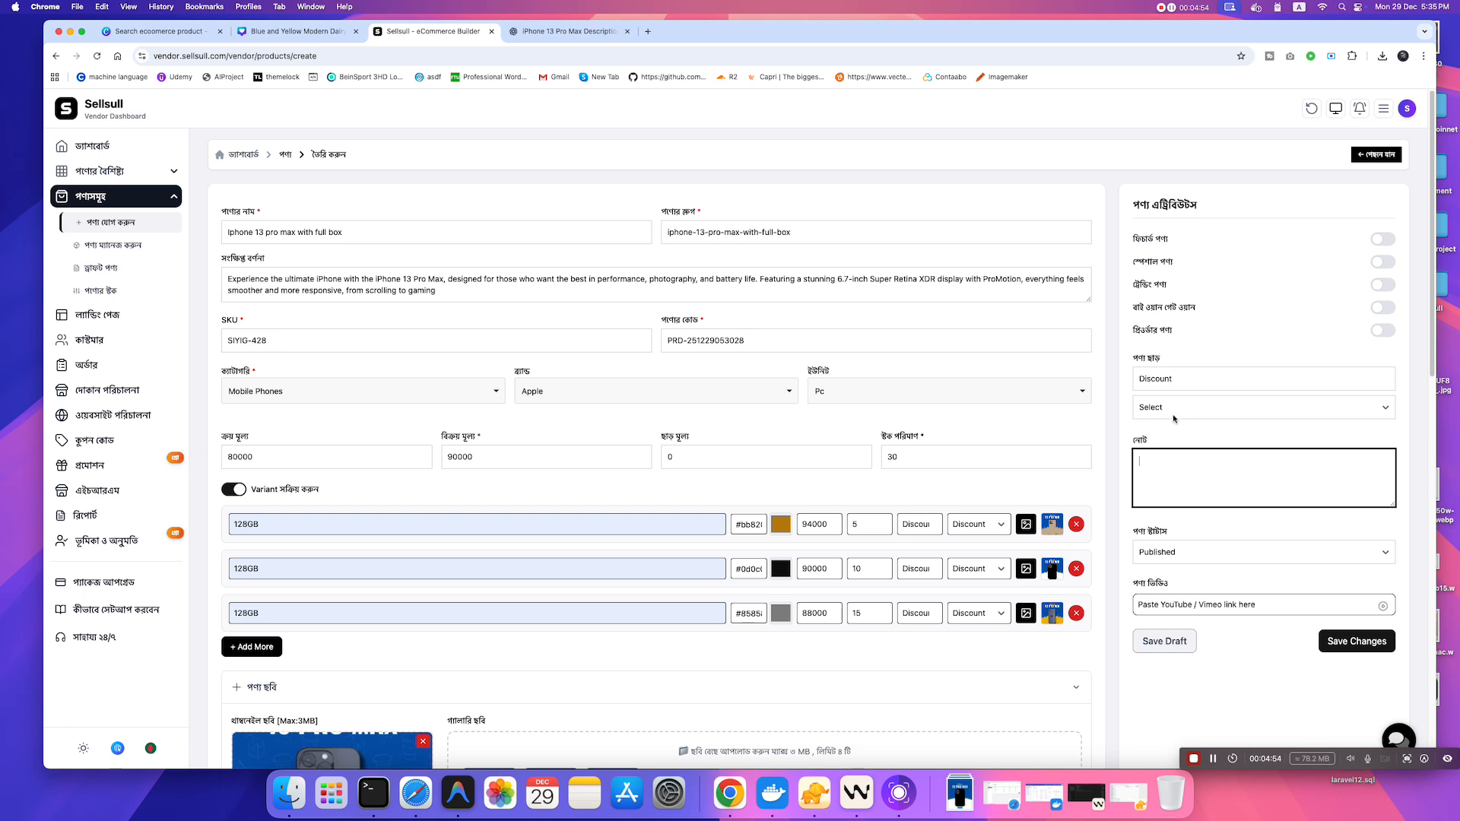
click(1192, 410)
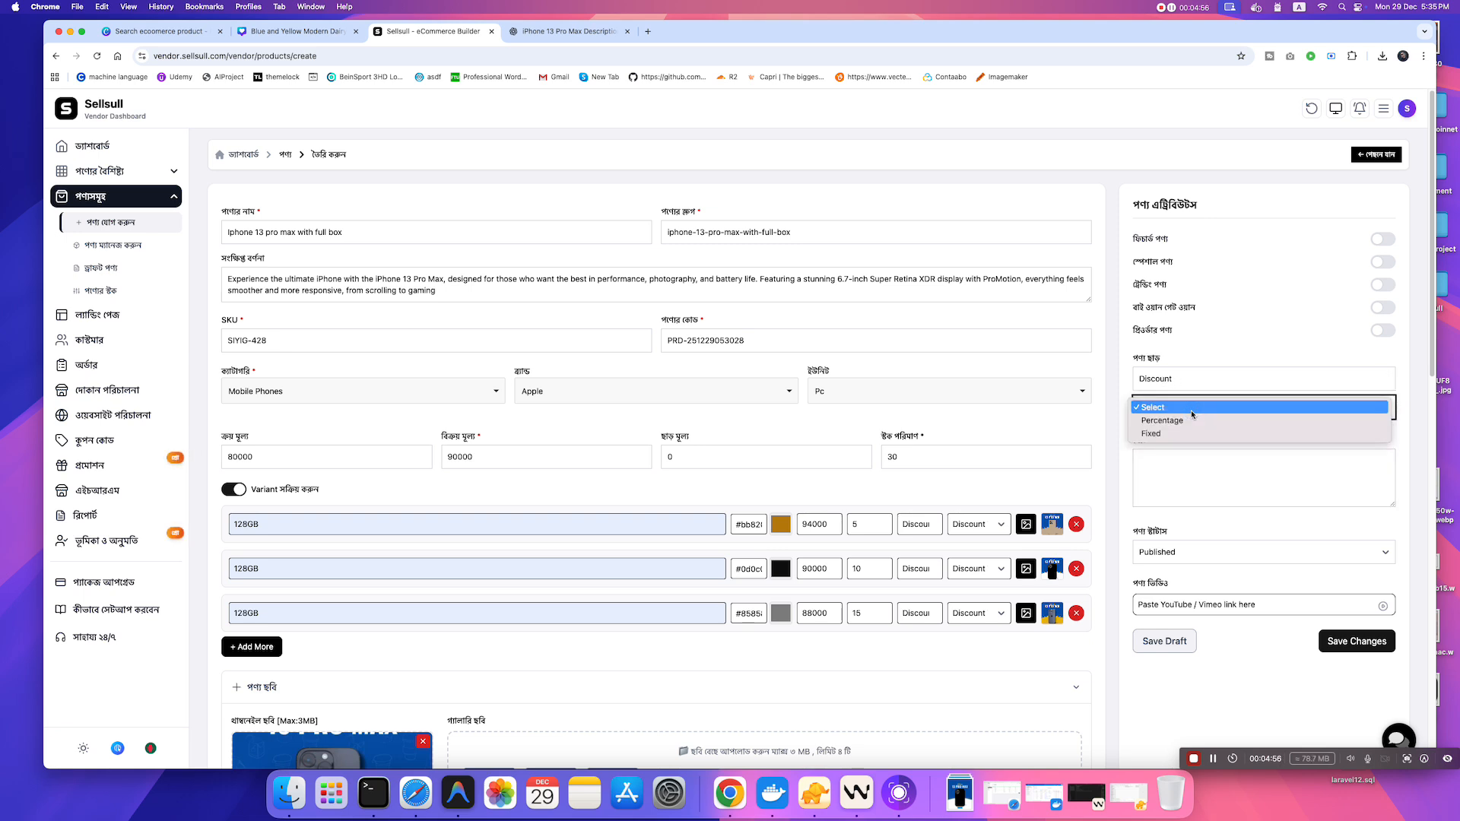
click(1191, 410)
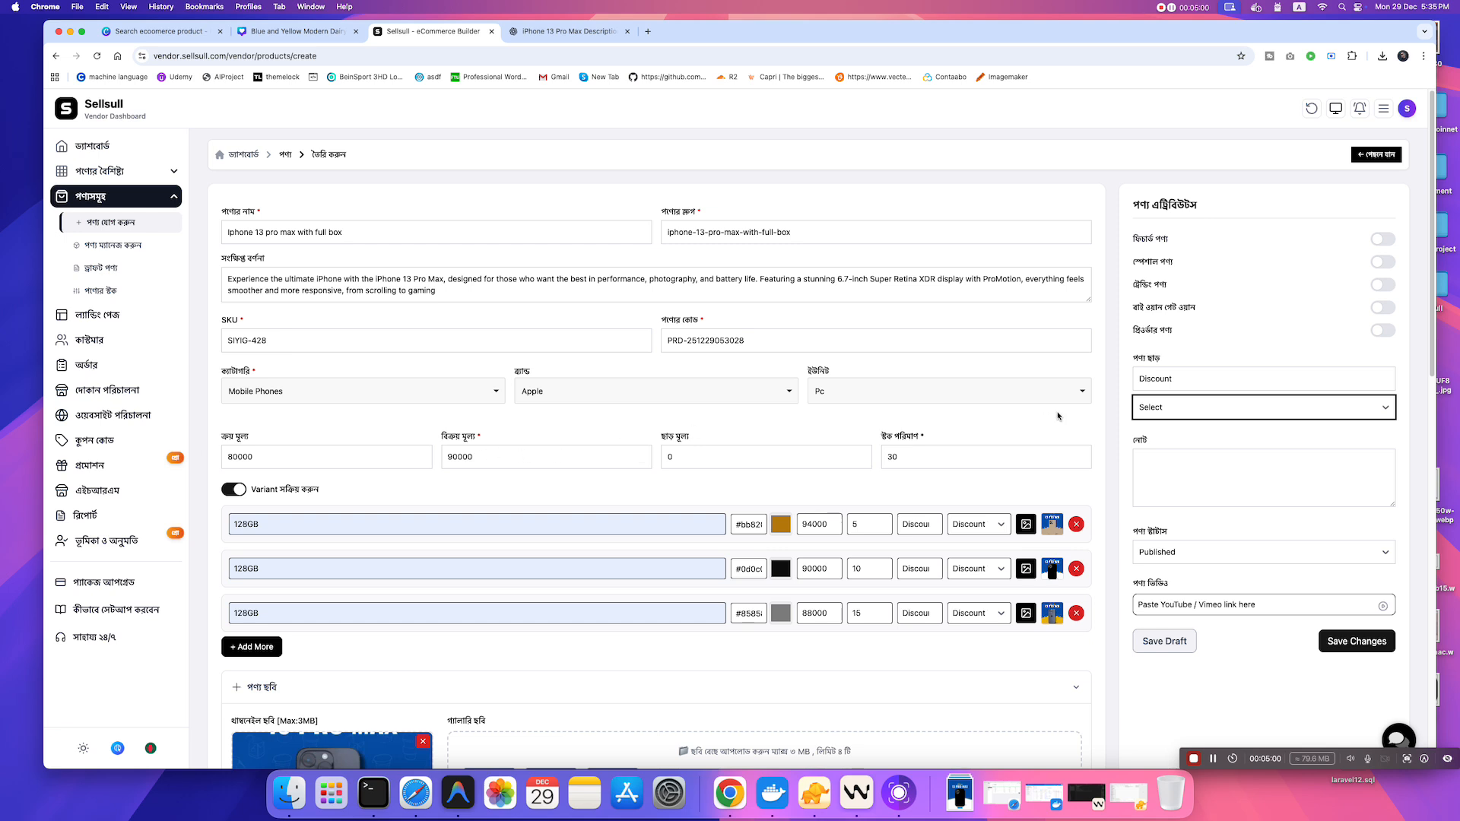
- Check the available product status options, keeping the product set to Published
click(1115, 430)
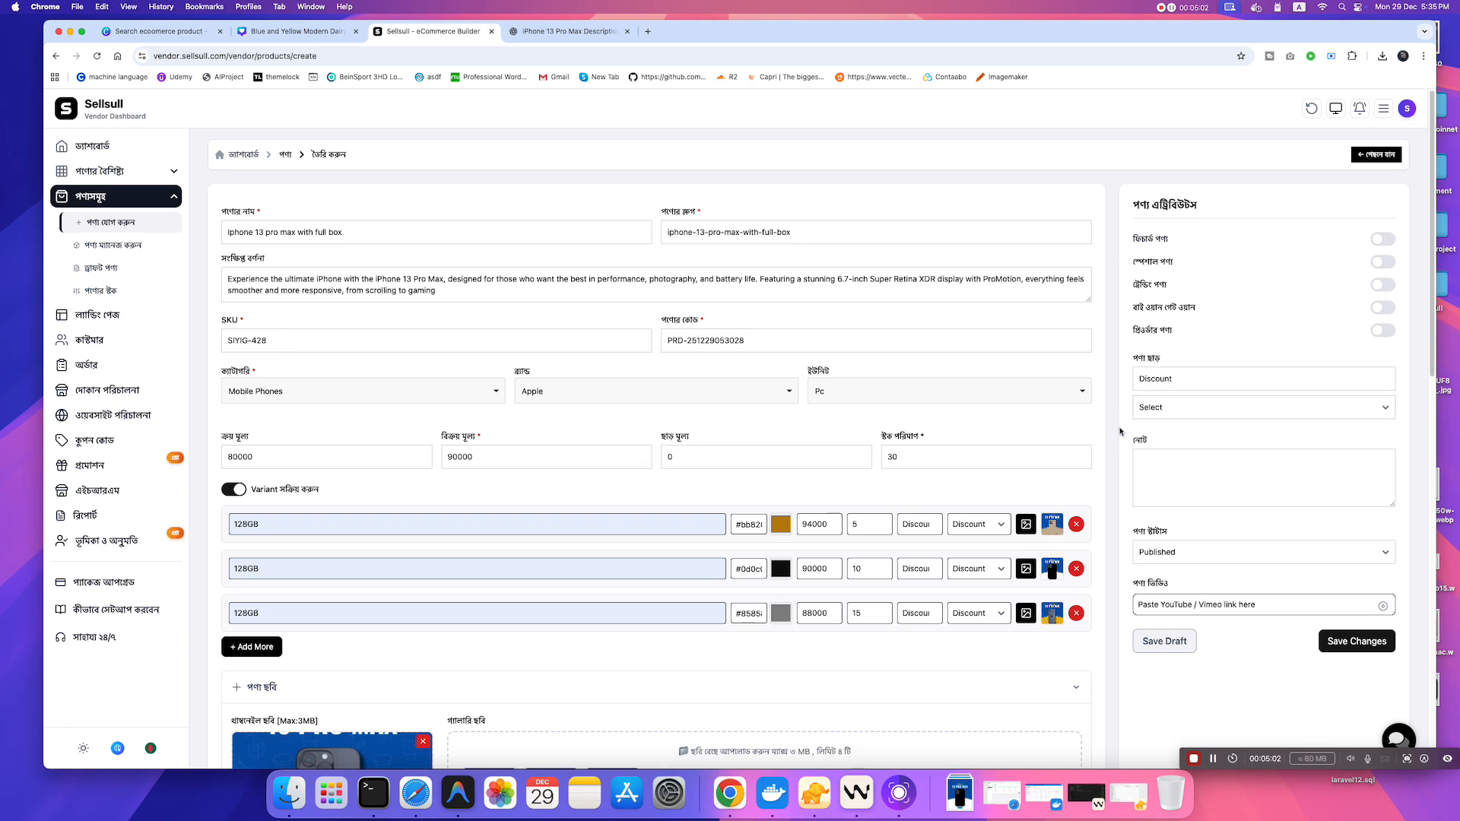
scroll(1119, 431, down, 1)
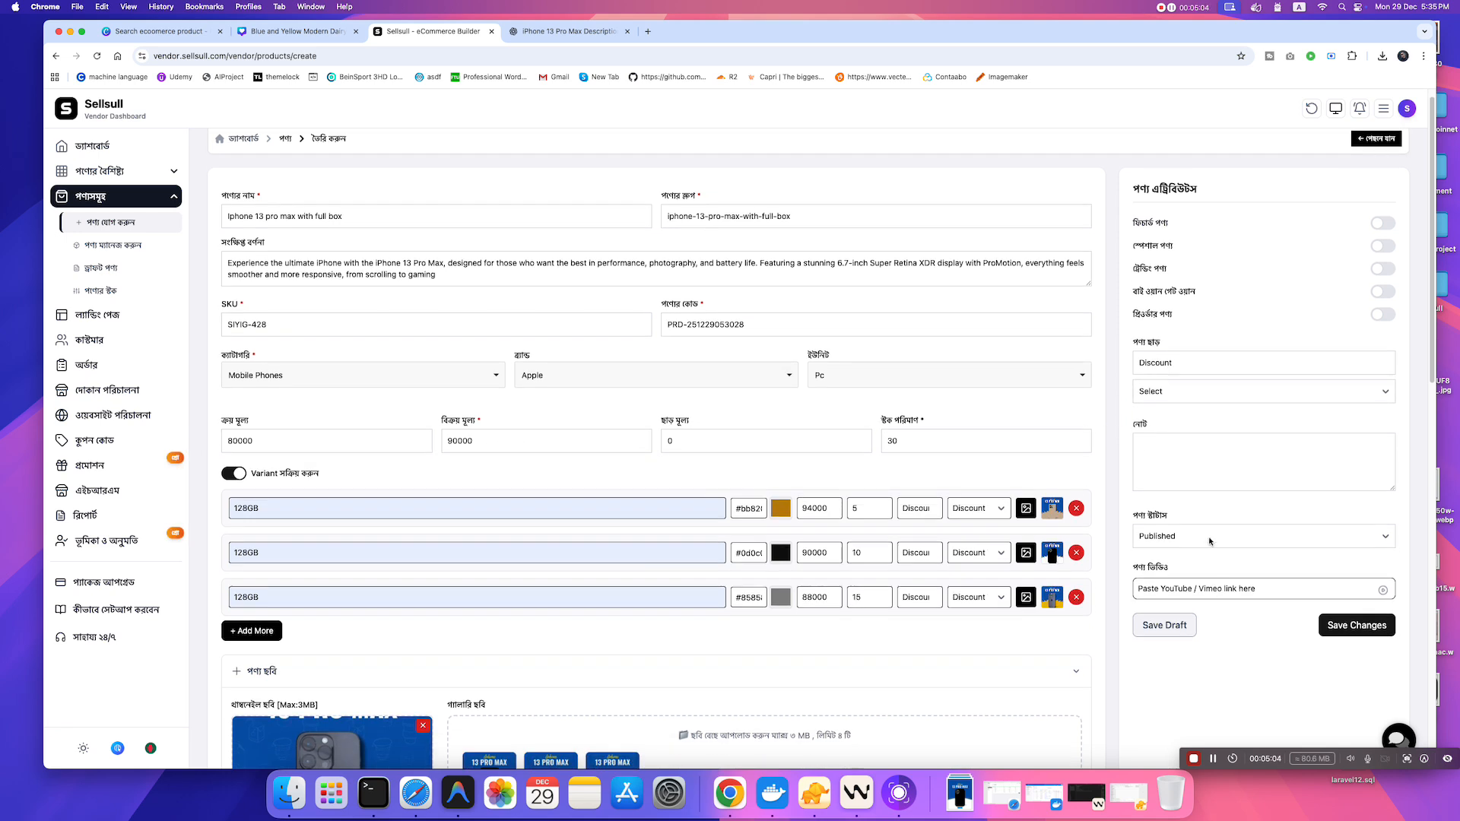
click(1210, 538)
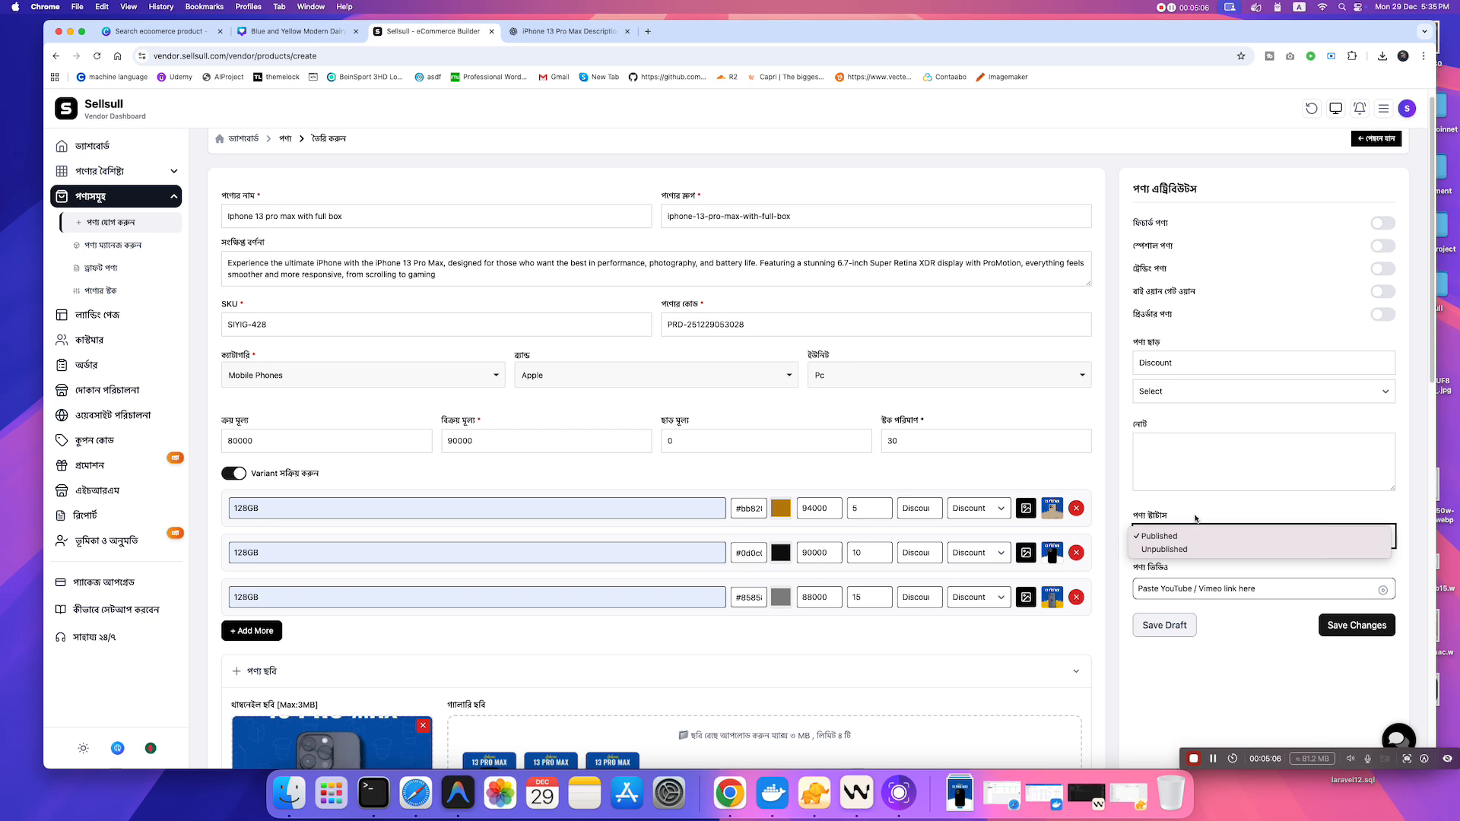
click(1196, 523)
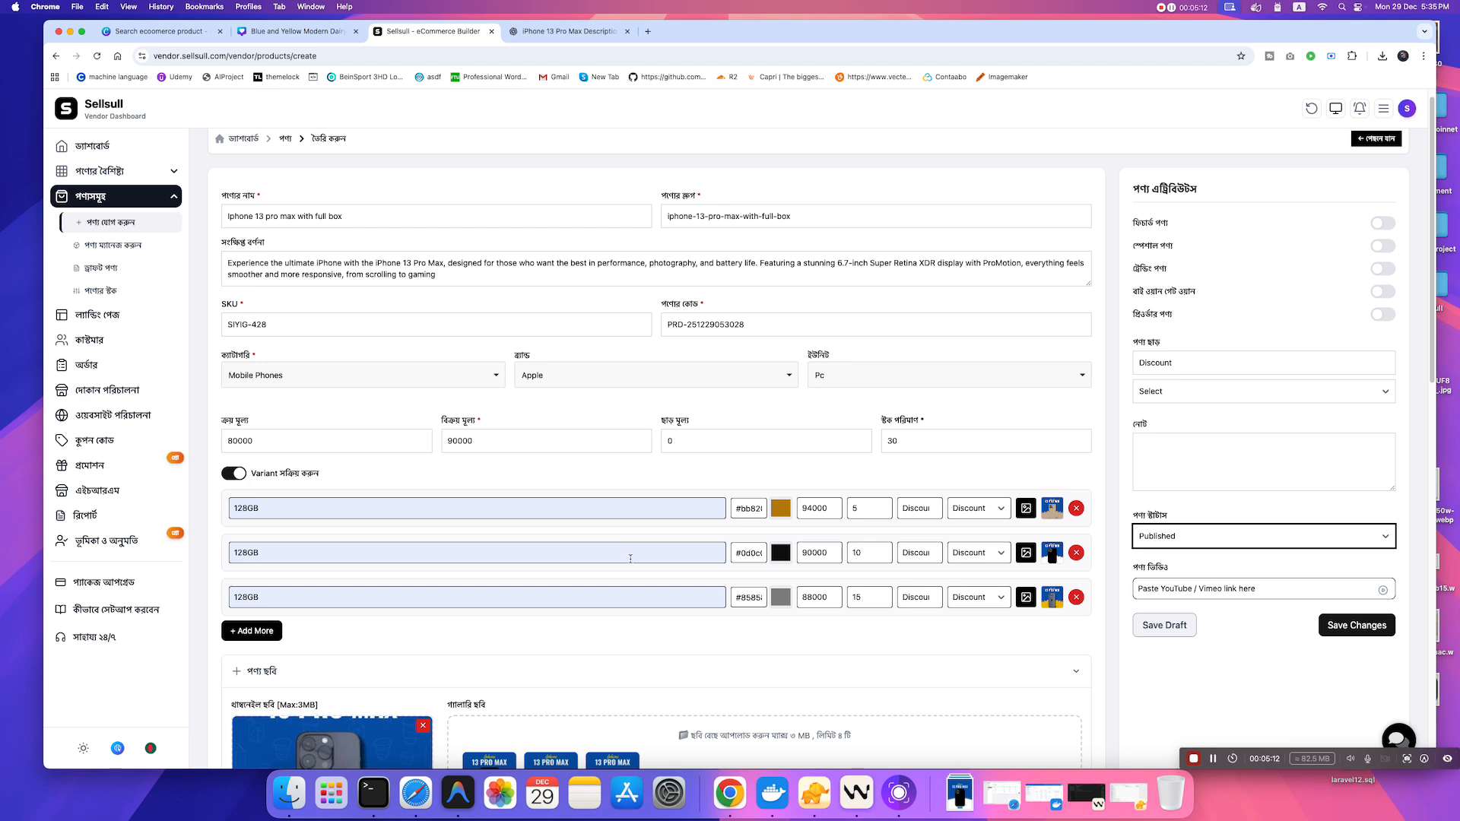
- Try a previously used YouTube link as the product video, then clear it from the field
click(1241, 591)
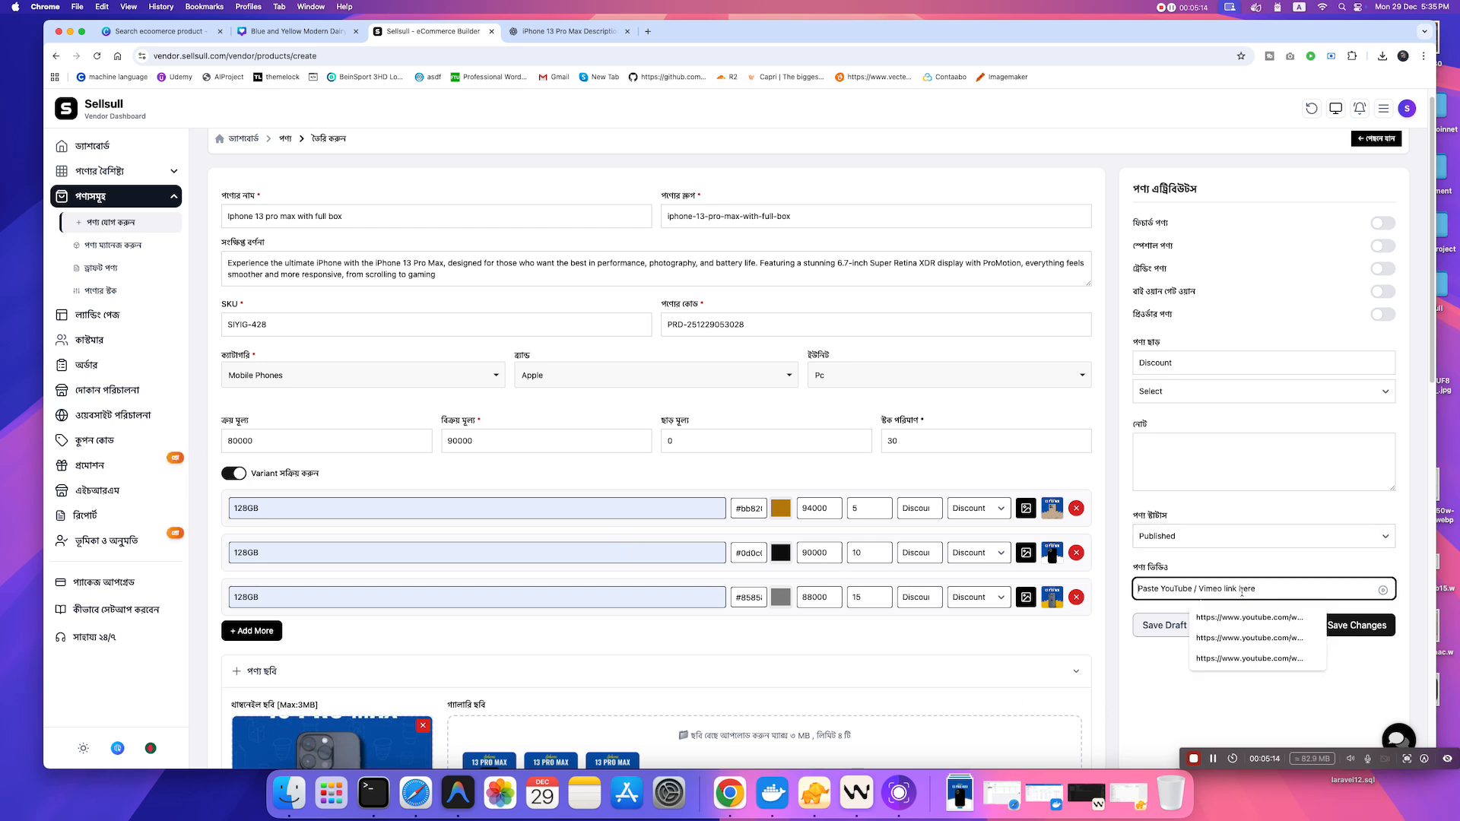
click(1250, 616)
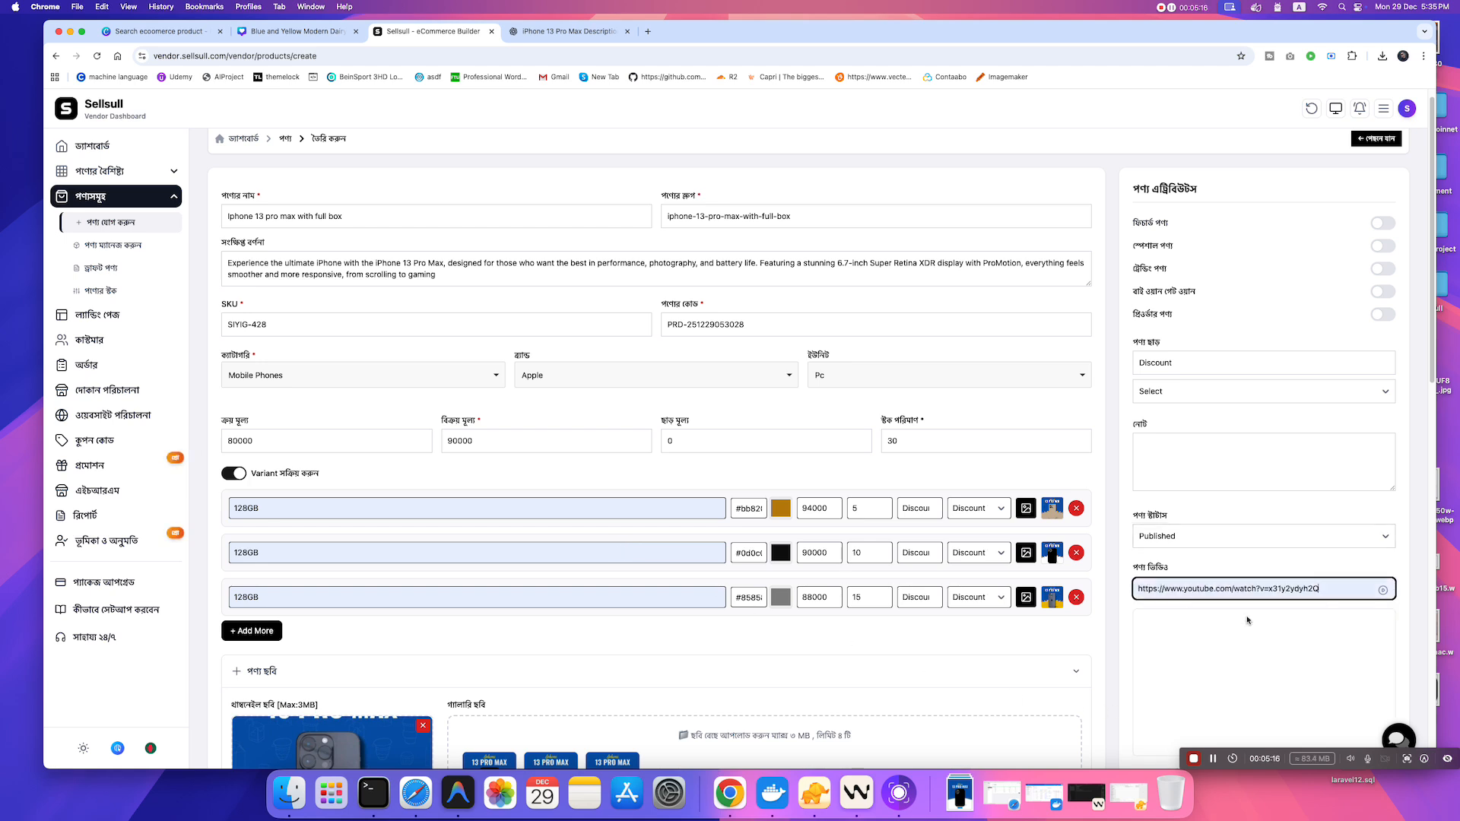
scroll(1255, 606, down, 2)
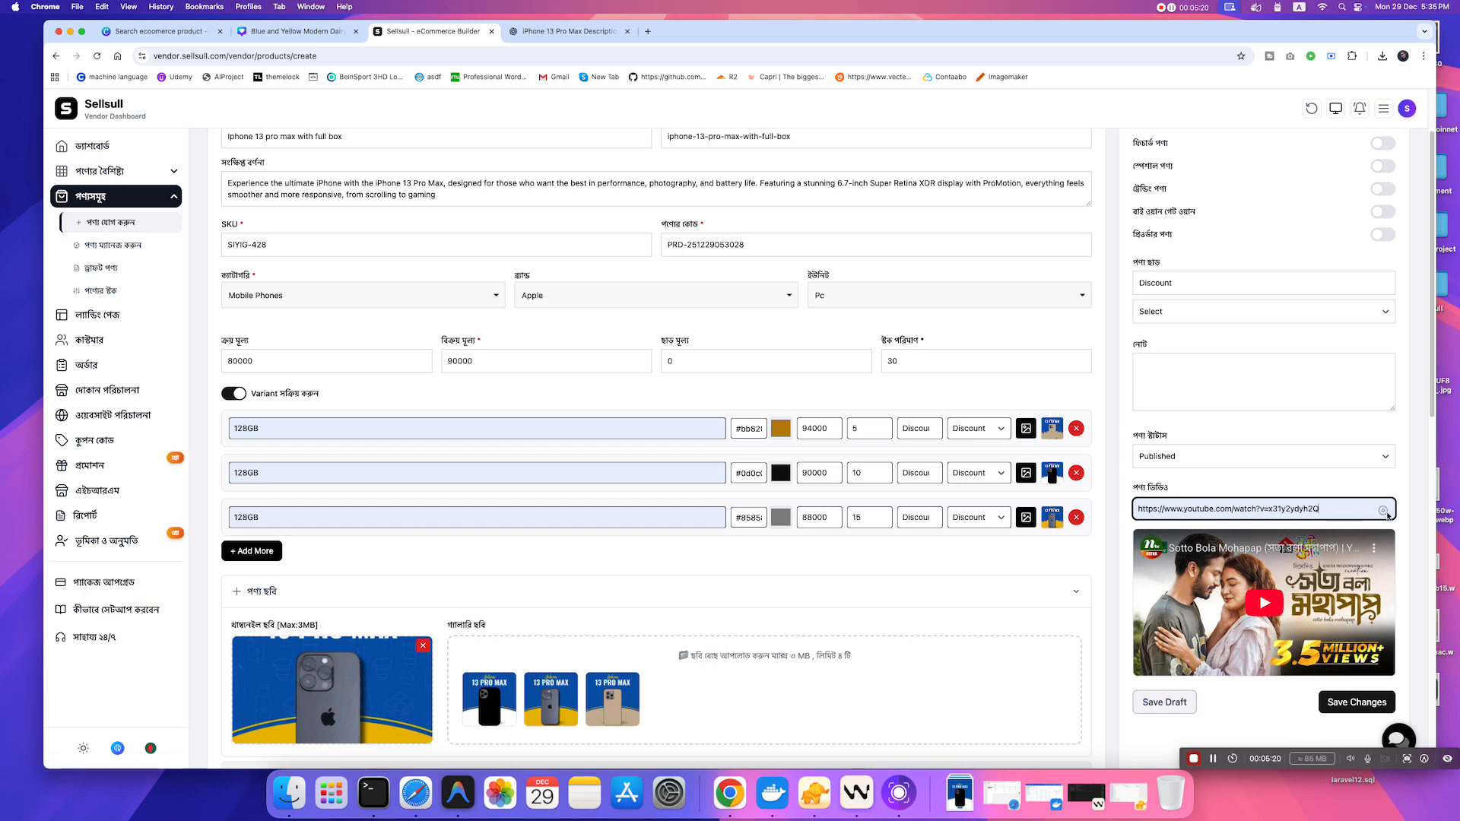
drag(1320, 508, 1137, 510)
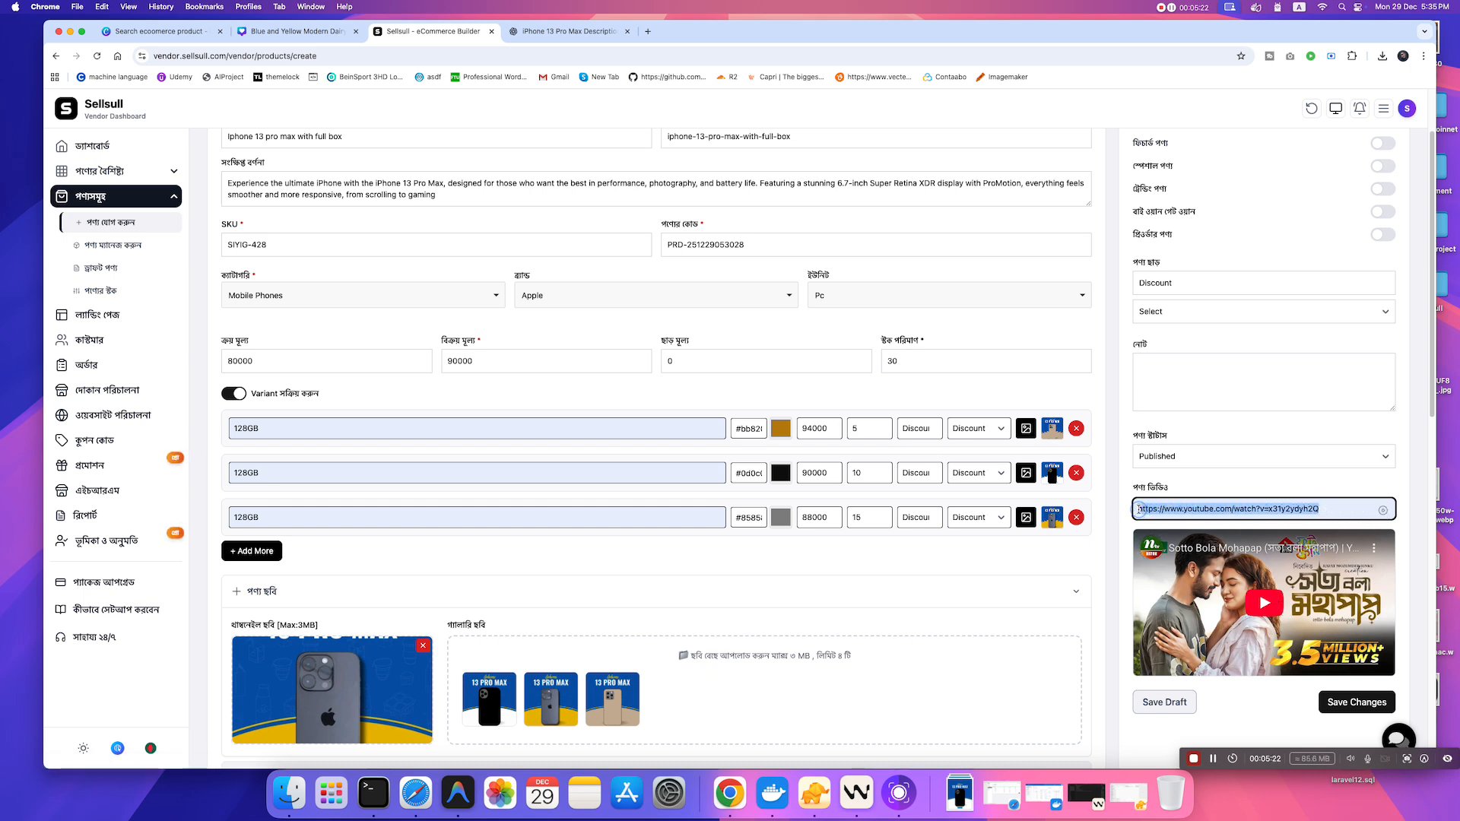
key(BackSpace)
click(1189, 610)
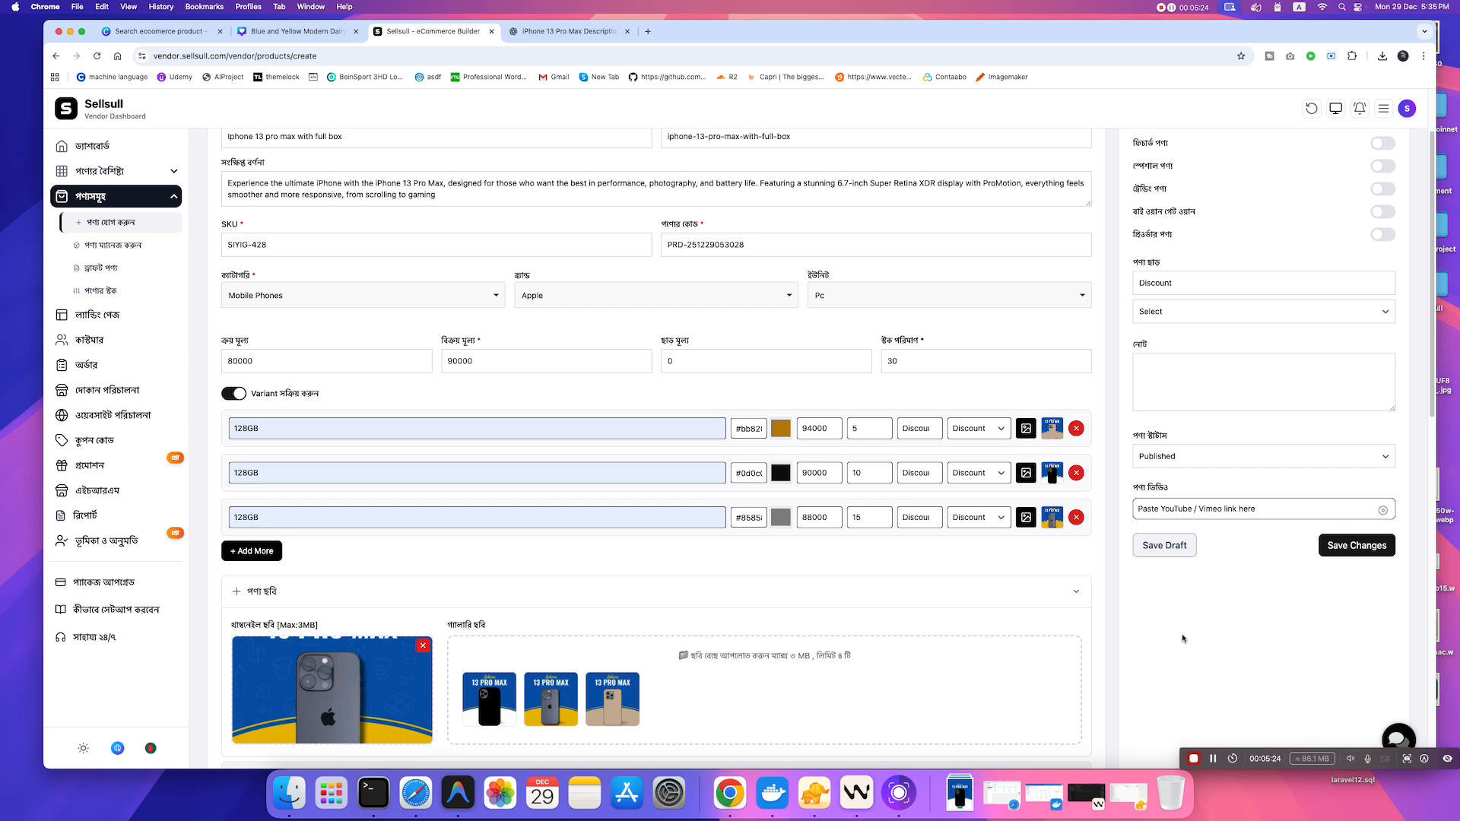
- Save the new product and switch the dashboard language to English
click(1356, 549)
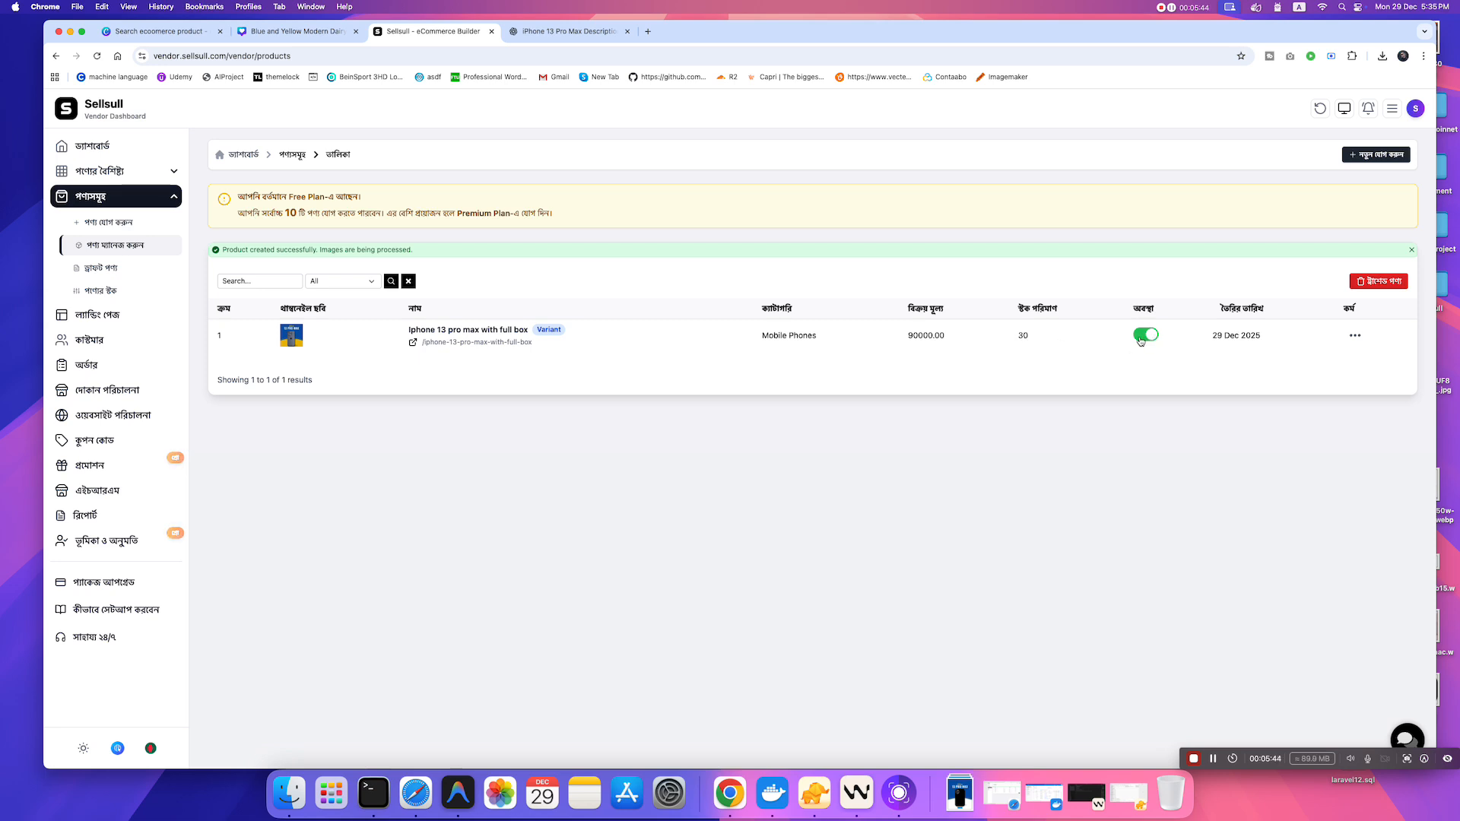
click(151, 748)
click(131, 718)
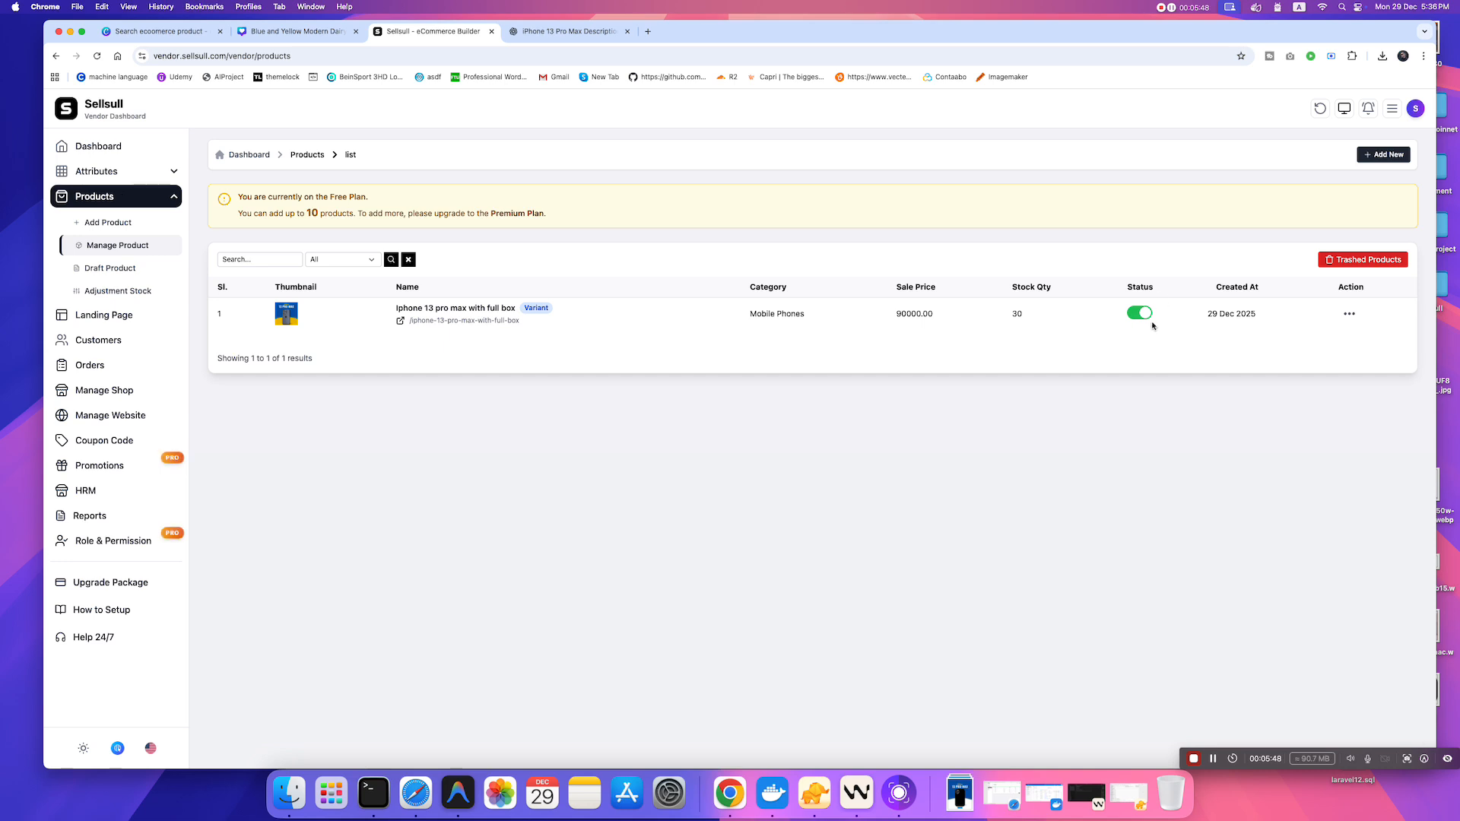
drag(1262, 318, 1211, 315)
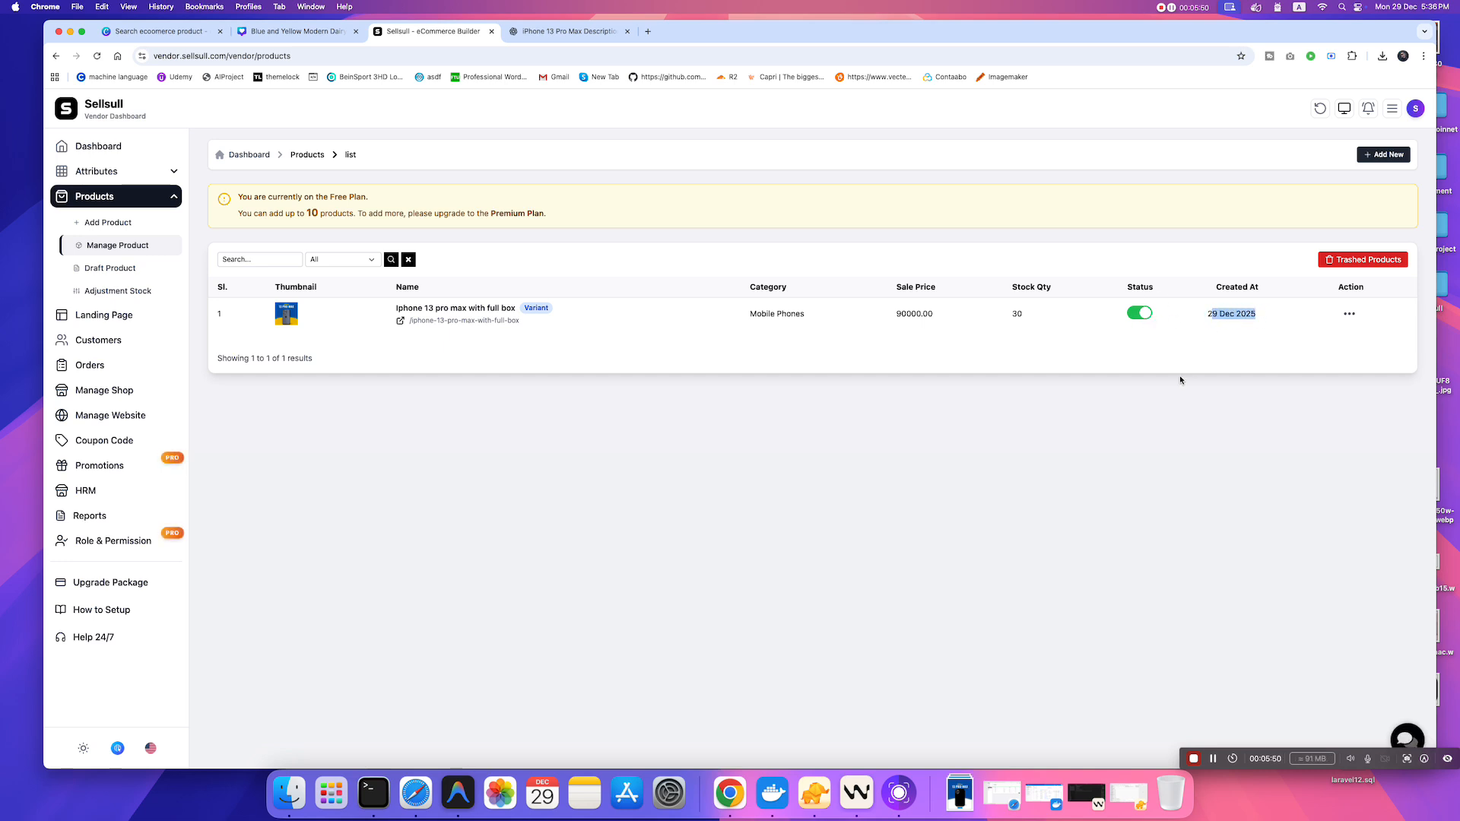
click(1178, 379)
- Visit the storefront and open the page of the Iphone 13 pro max with full box product
click(118, 748)
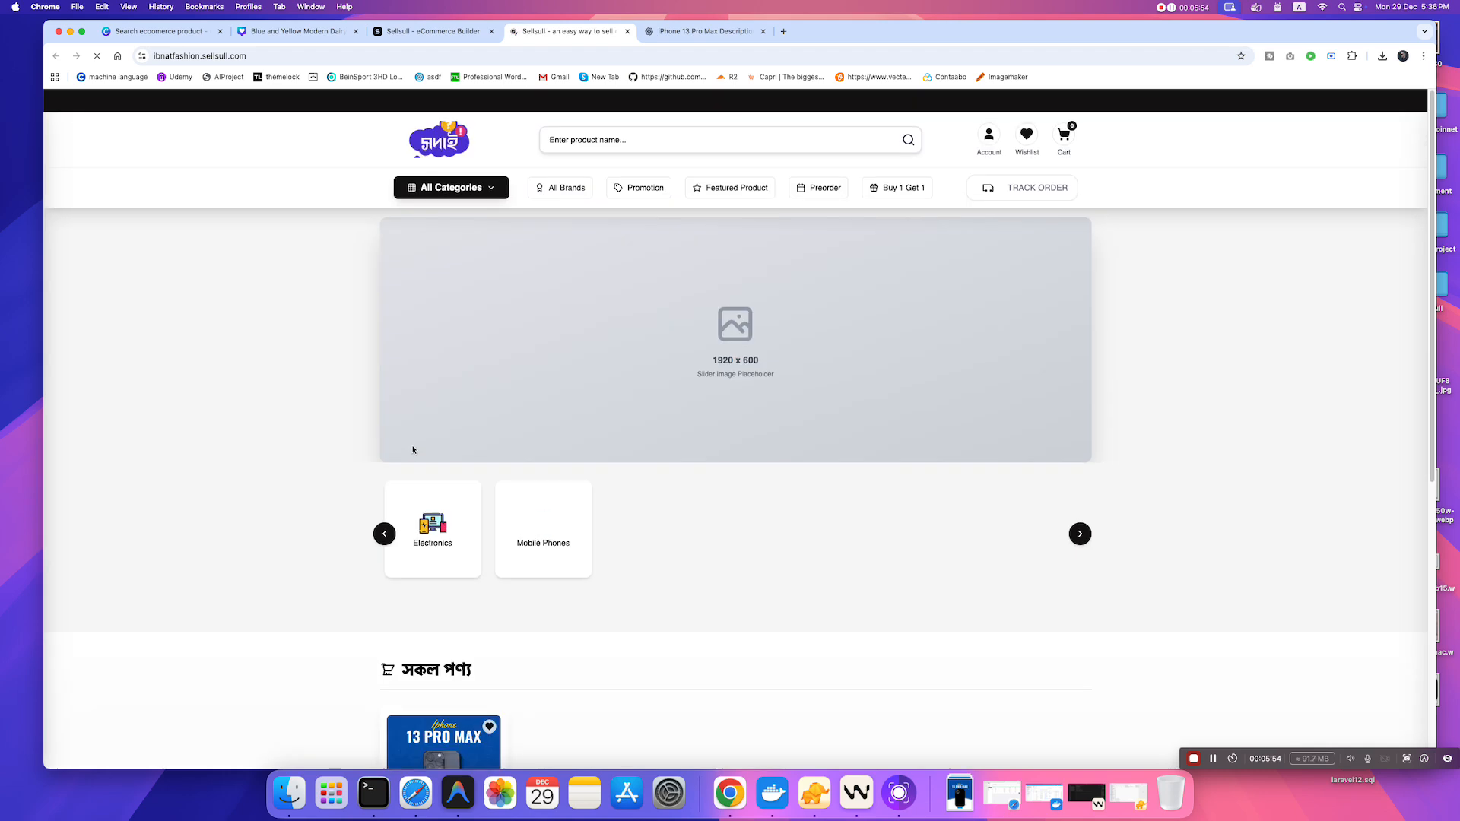
scroll(305, 338, down, 4)
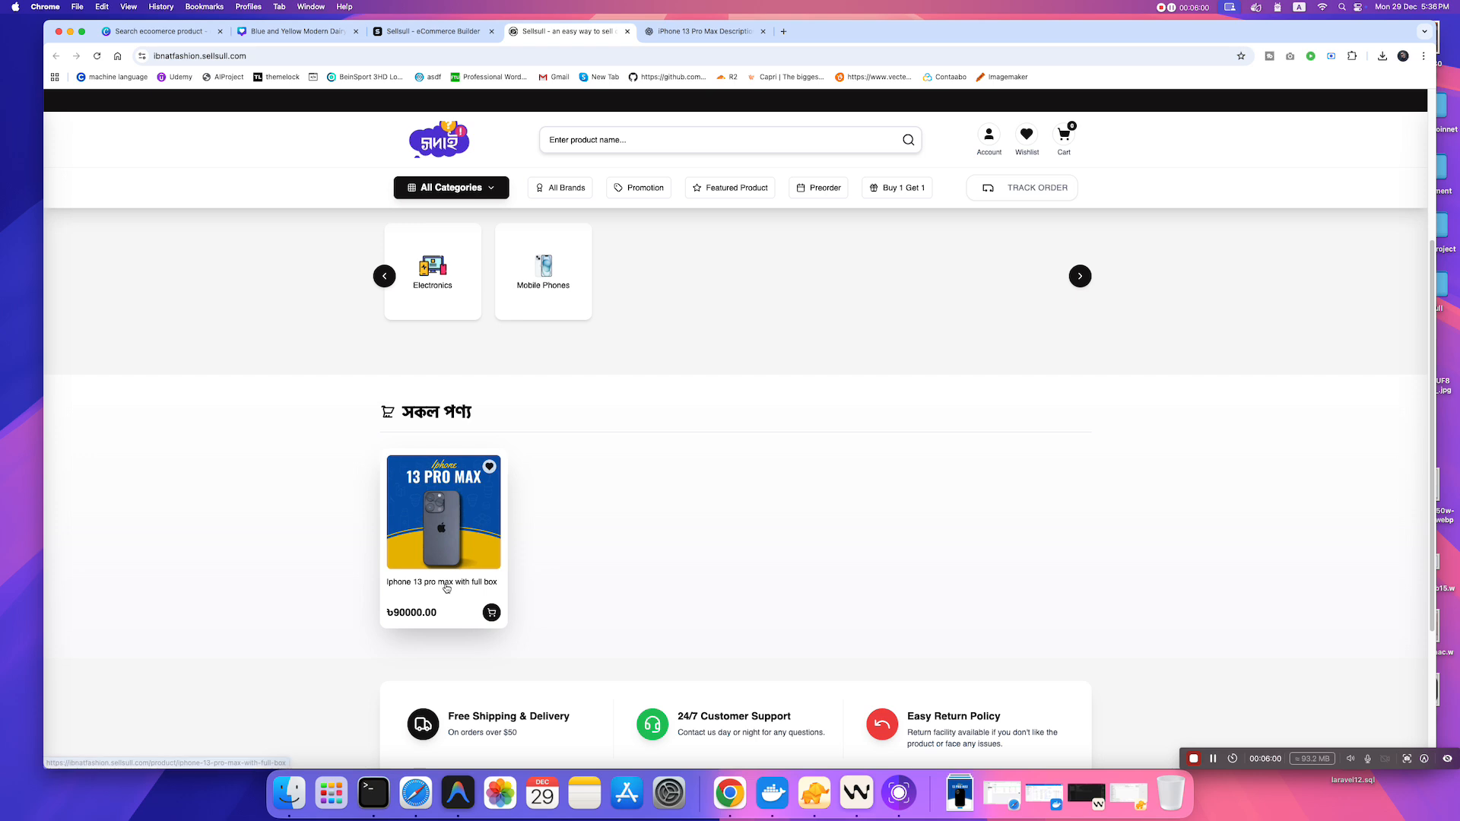
click(446, 585)
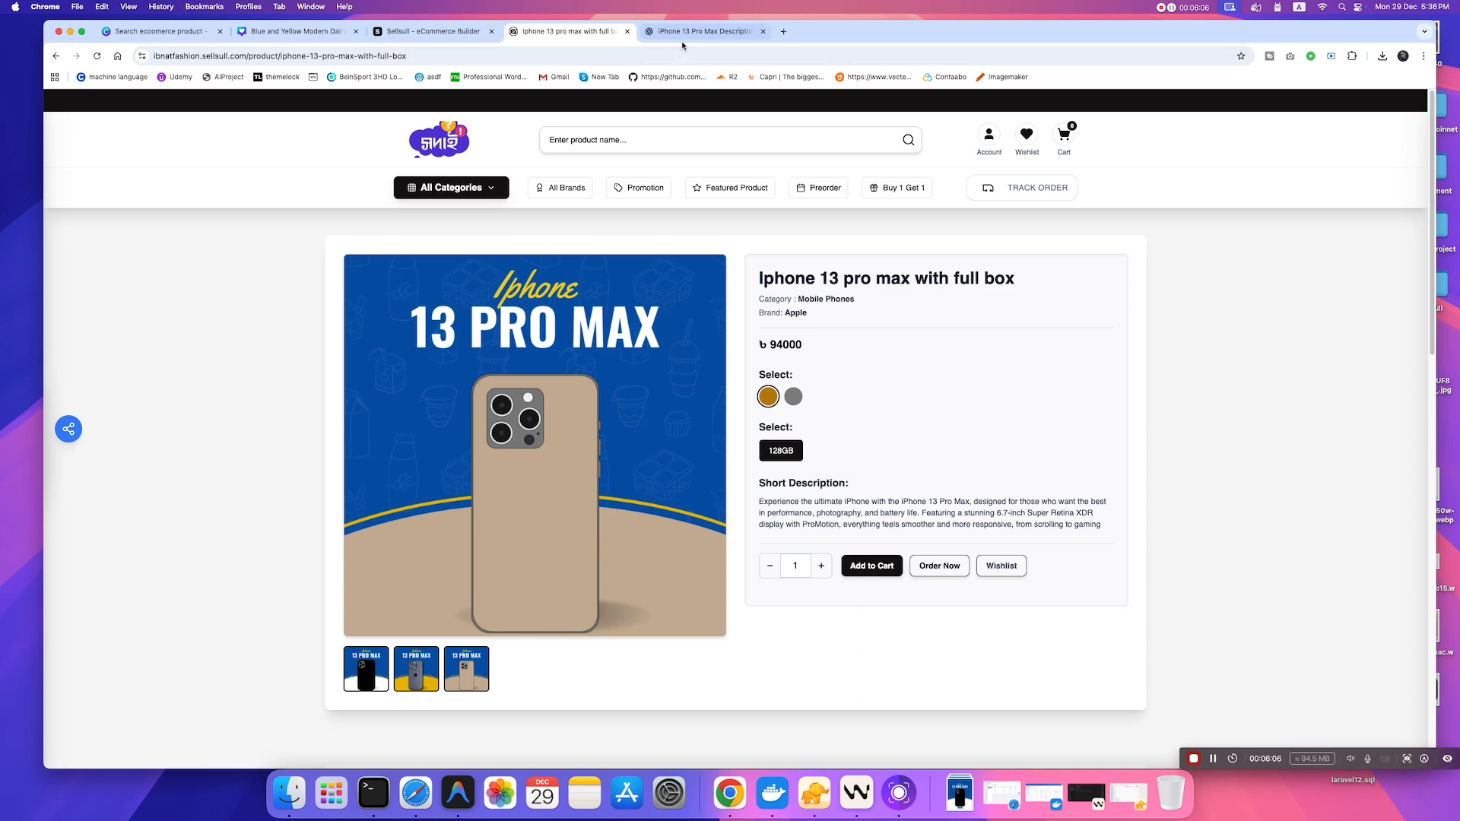
- Return to the vendor dashboard and open the iPhone 13 Pro Max product for editing
click(430, 31)
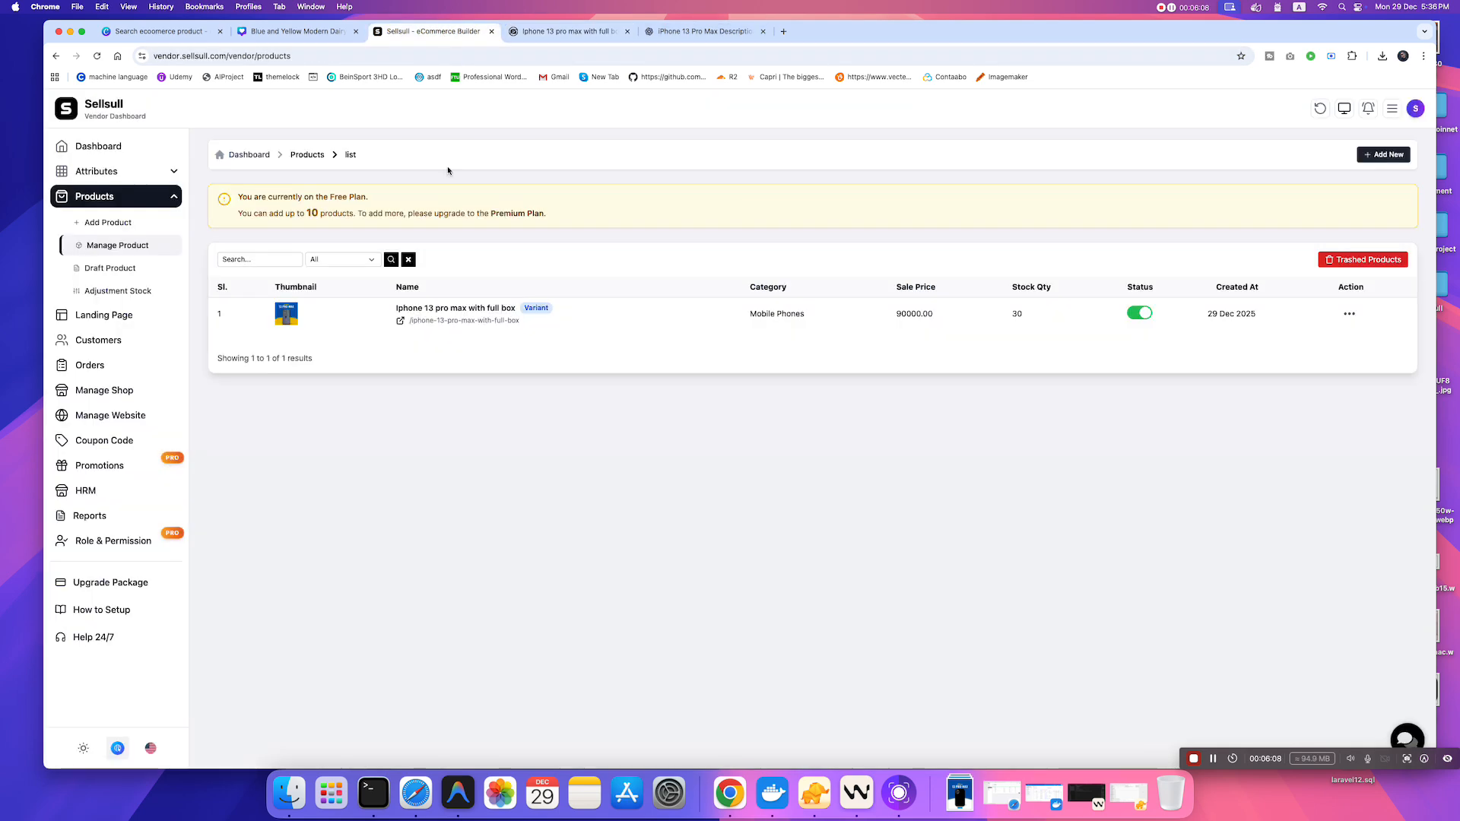
click(1349, 313)
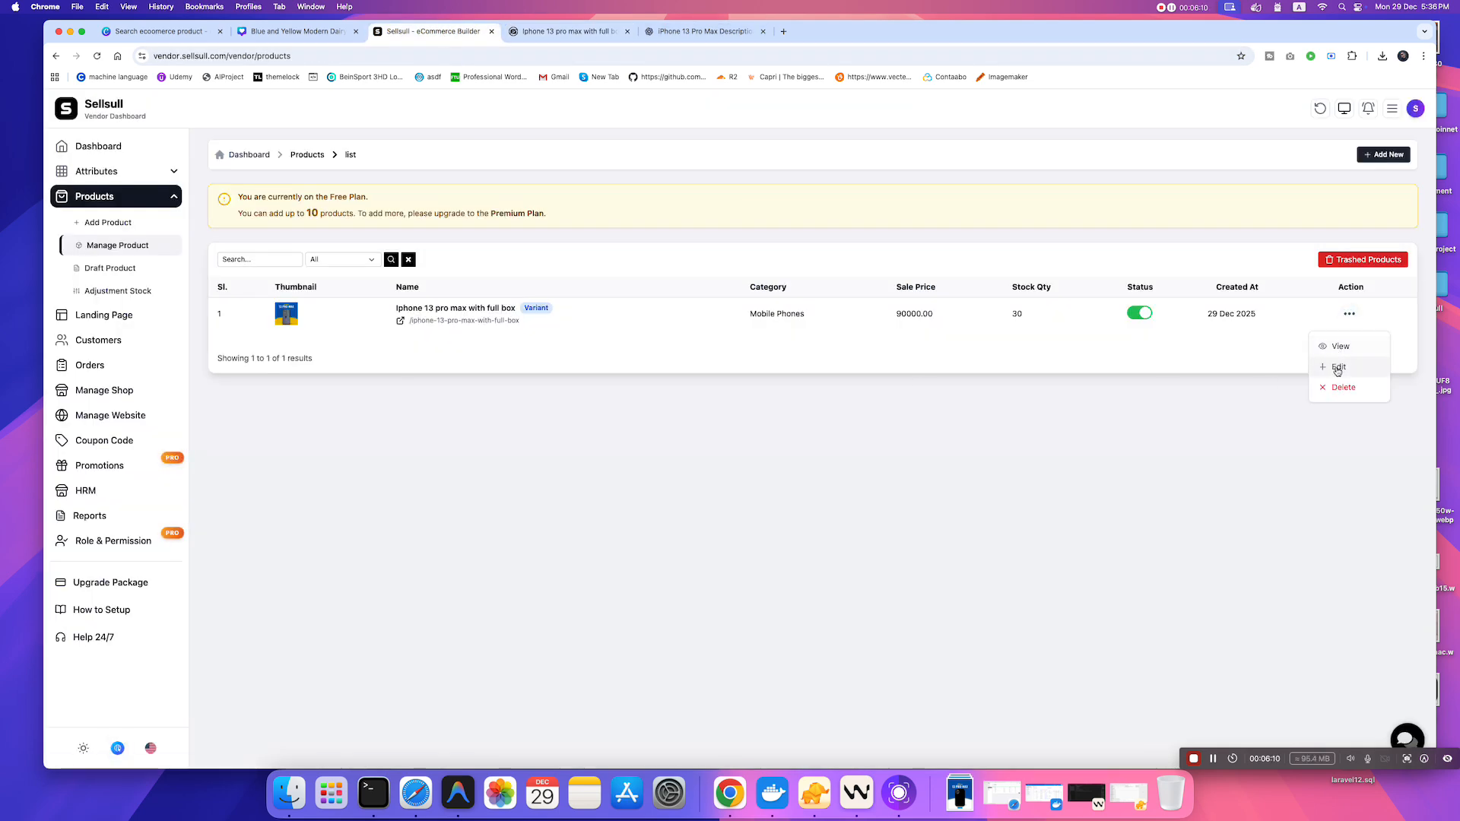
click(1337, 366)
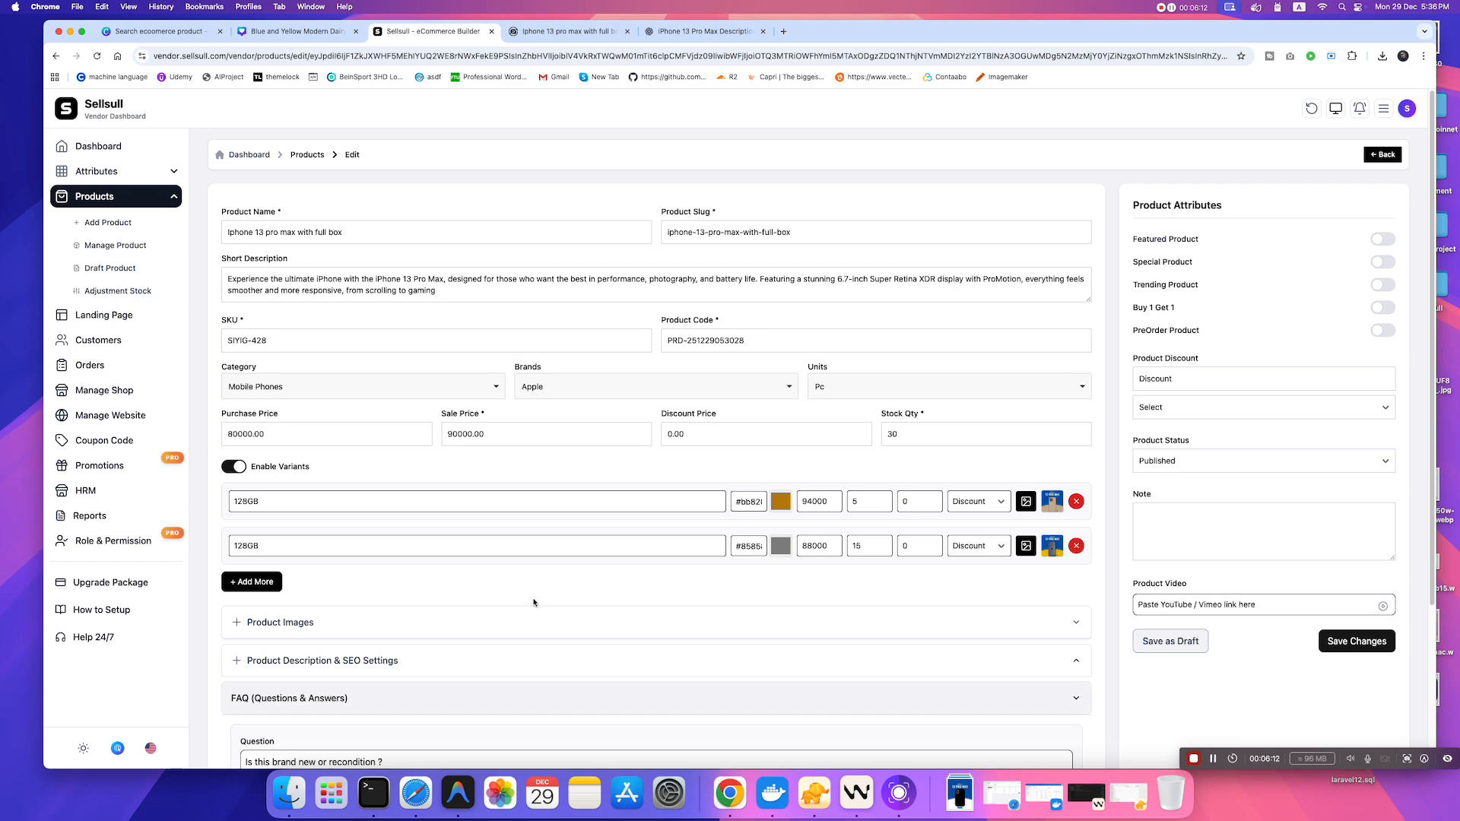
- Add a third variant row and upload the black phone picture from Downloads as its image
click(261, 589)
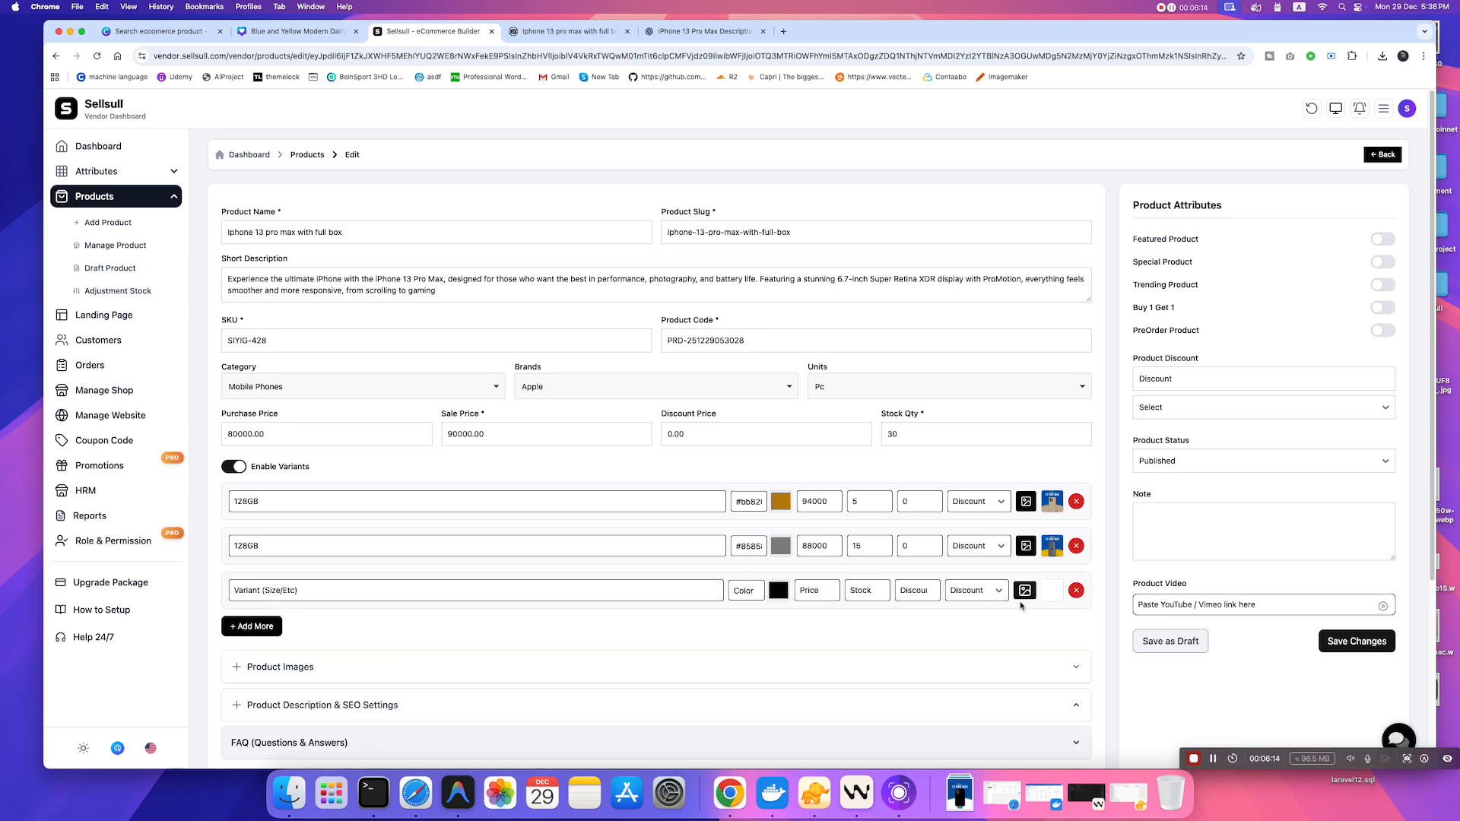
click(1025, 591)
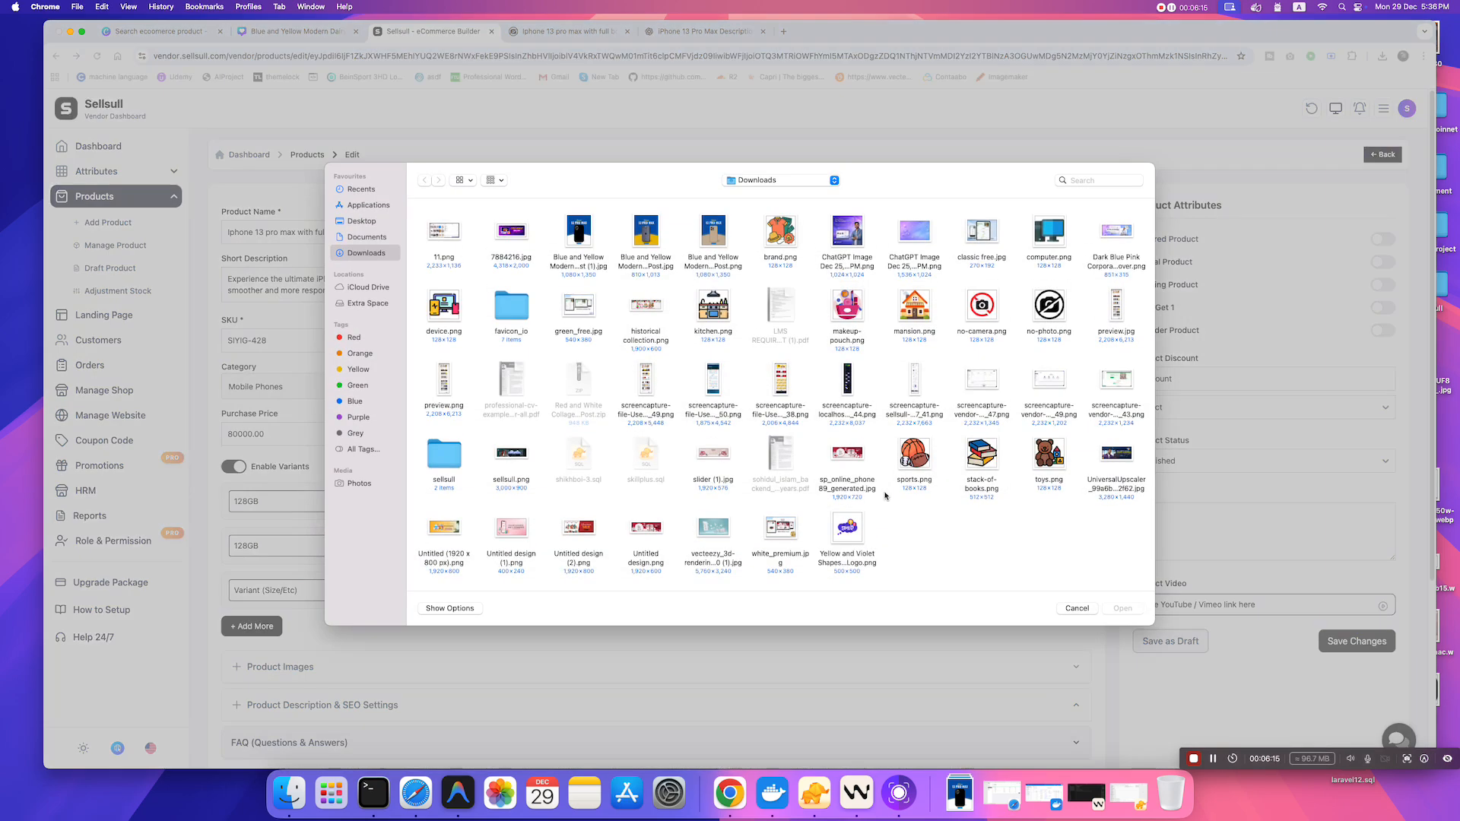
double_click(589, 257)
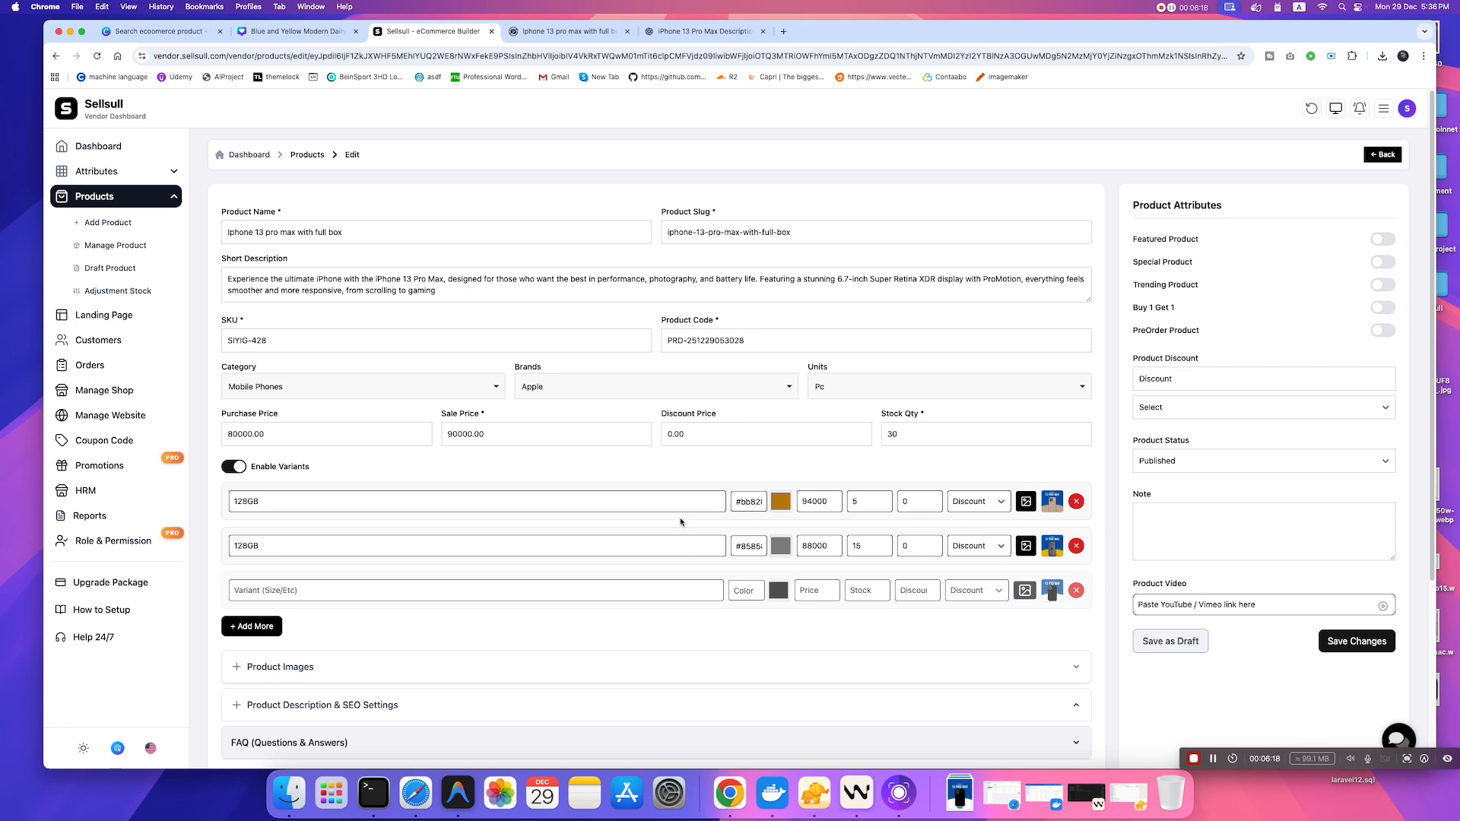
- Name the new variant 128GB and set its color to near-black
click(358, 597)
text(128)
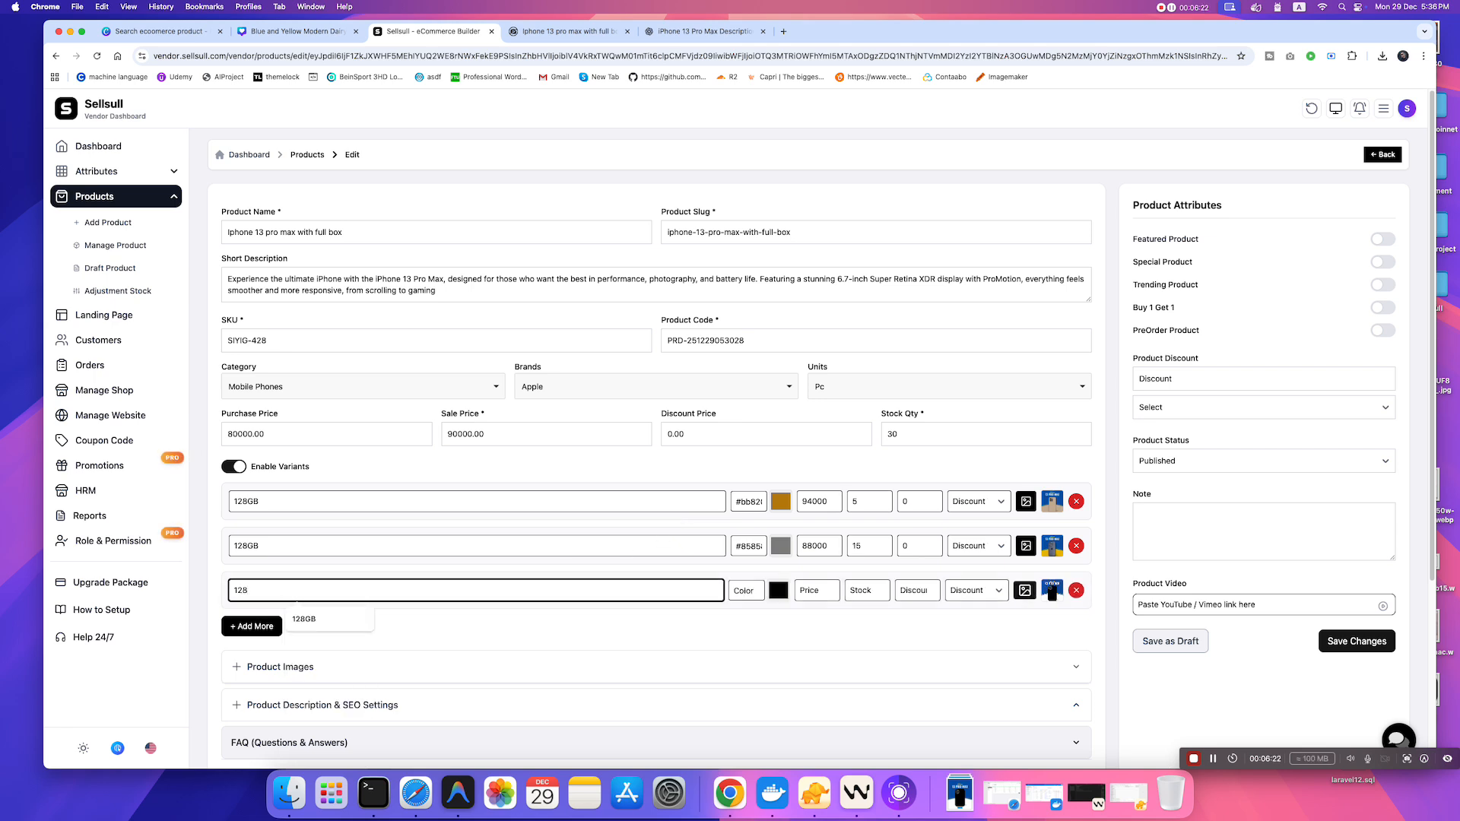
text(GB)
click(776, 593)
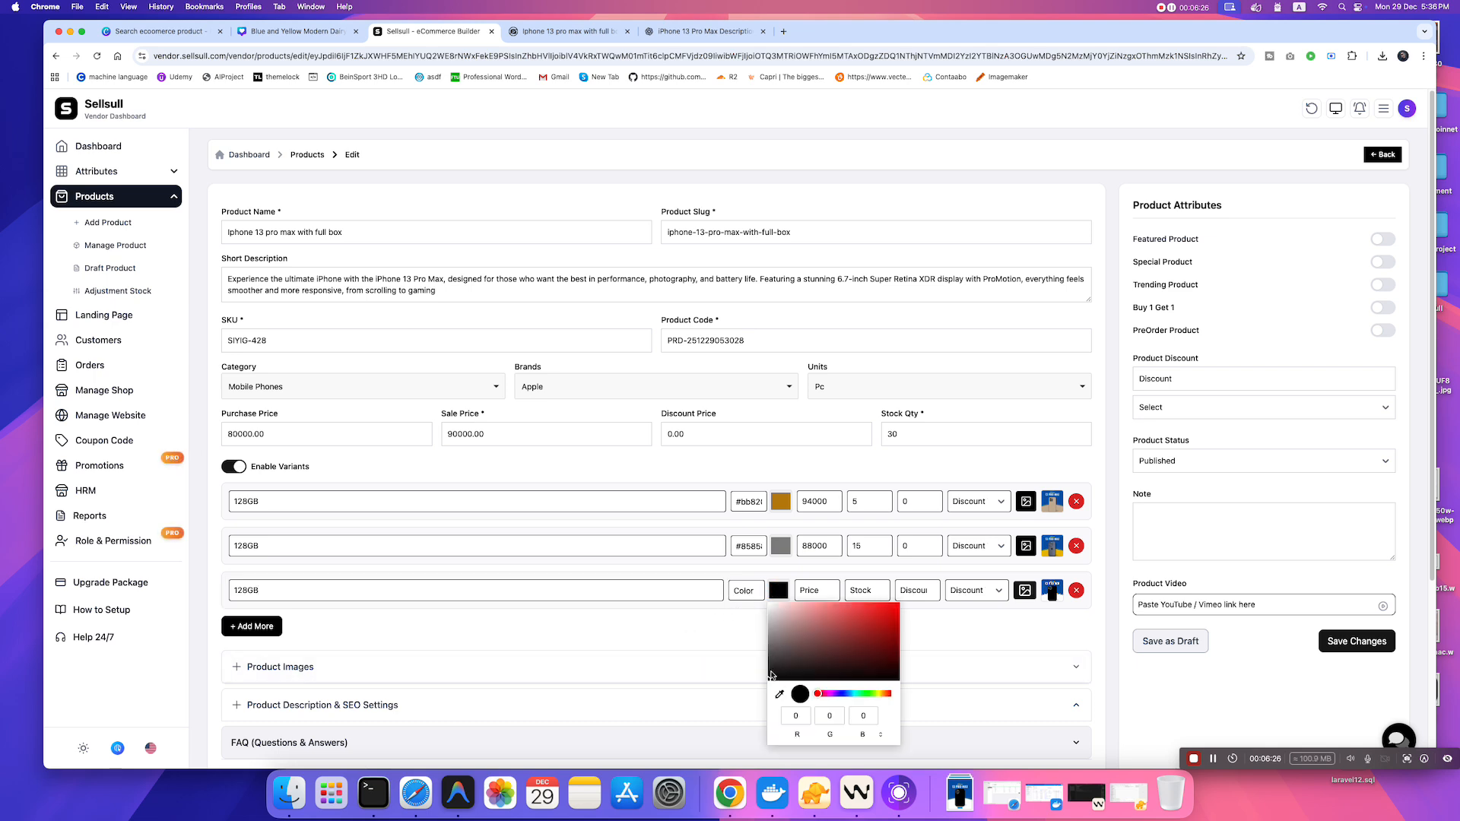
click(770, 675)
click(708, 632)
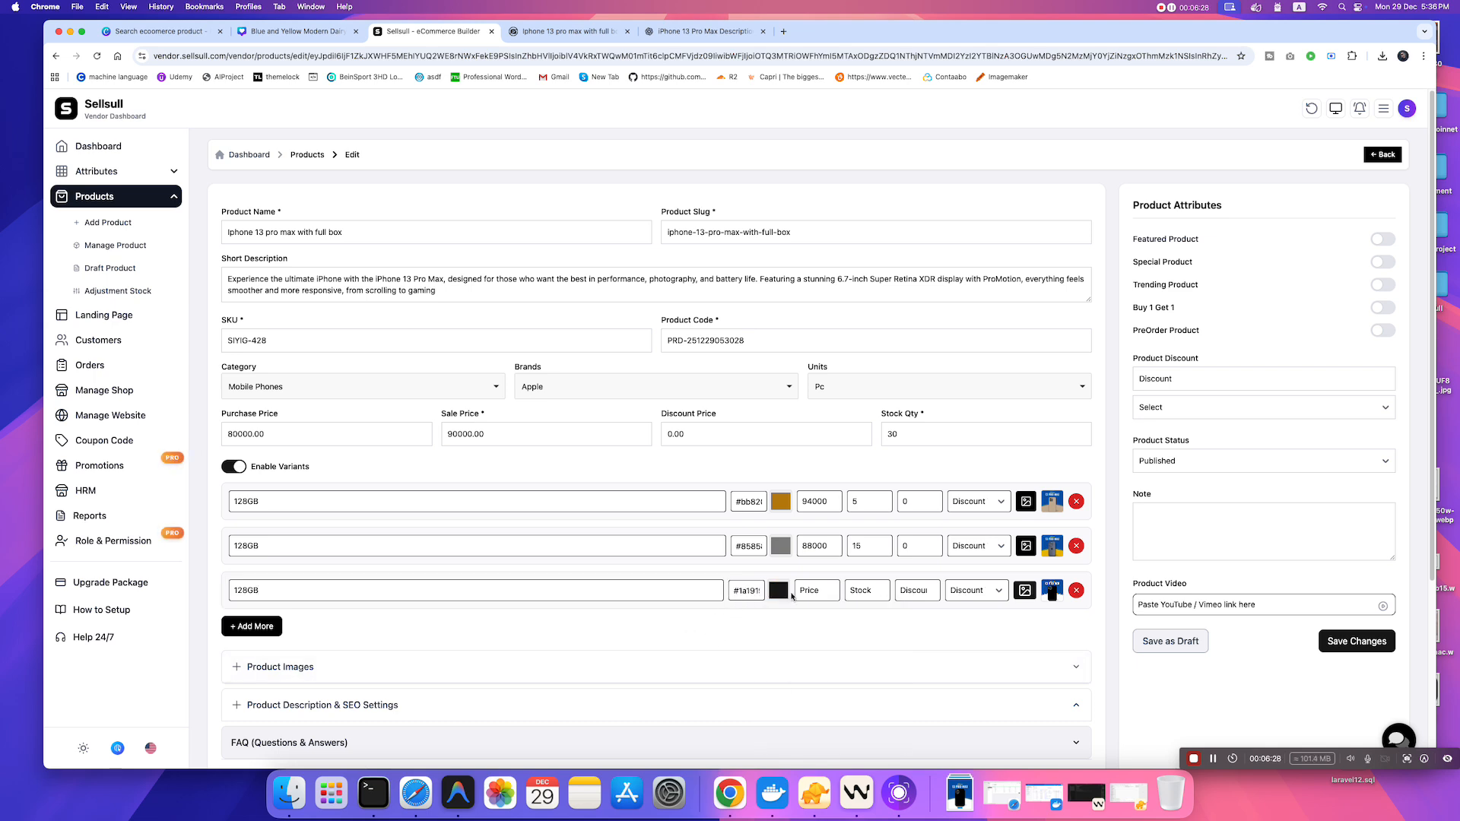
- Set the black variant's price to 90000 and stock to 10, and save the product changes
click(802, 593)
click(861, 591)
text(10)
click(893, 616)
click(1372, 640)
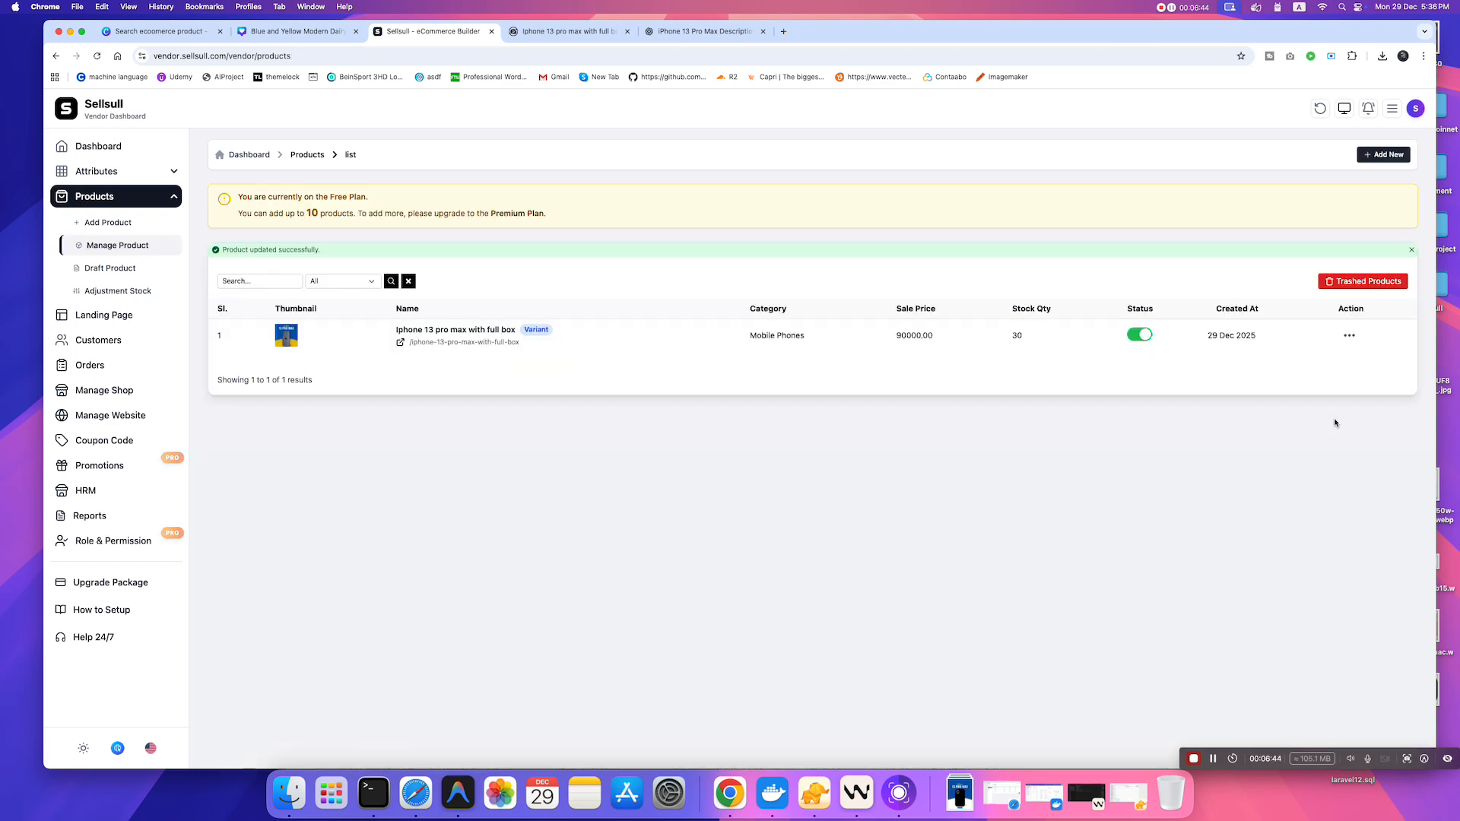
- Reopen the product's edit form to check the saved variants and reload its storefront page
click(1349, 336)
click(1337, 389)
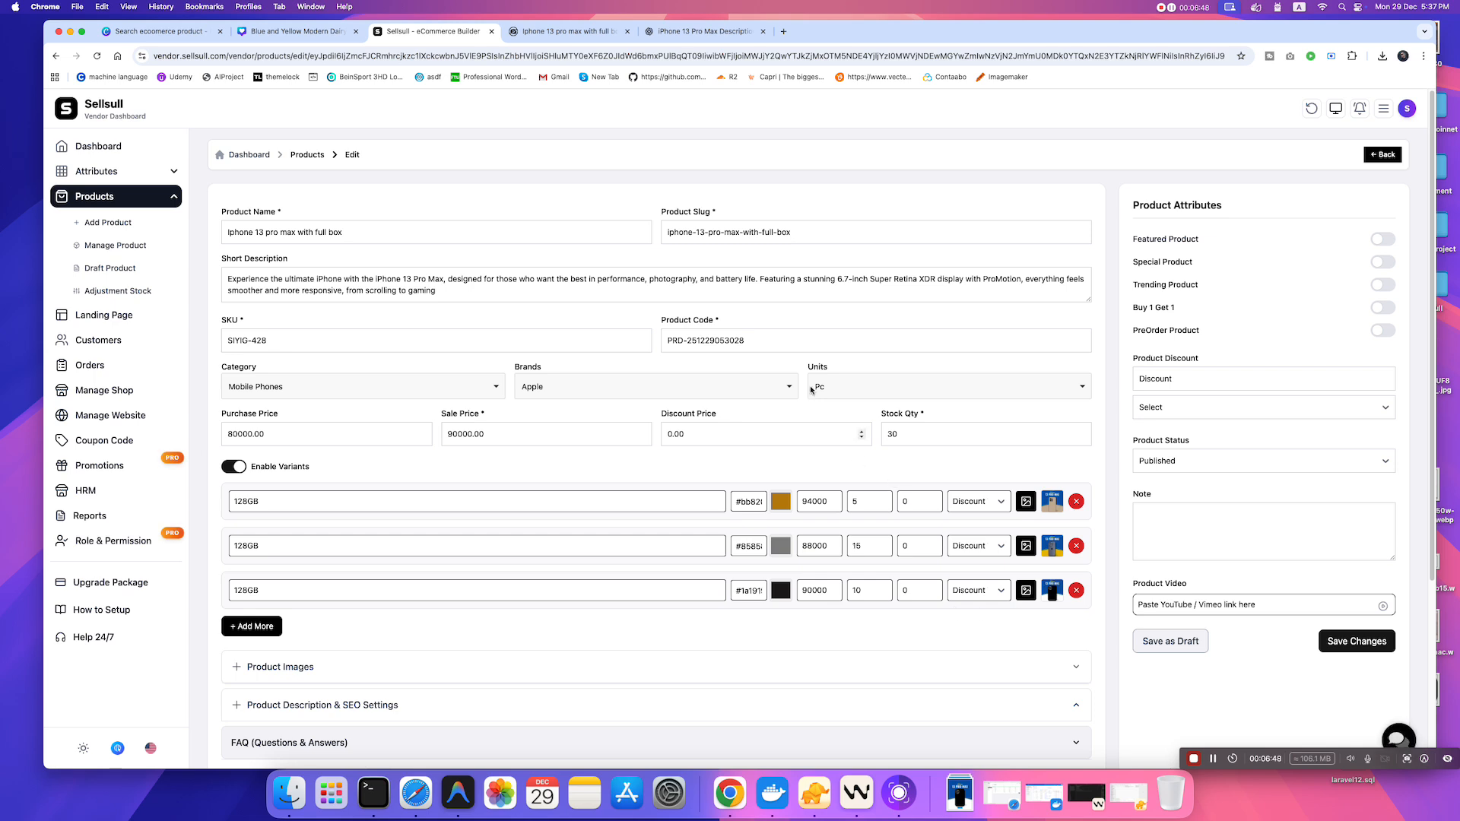
click(568, 31)
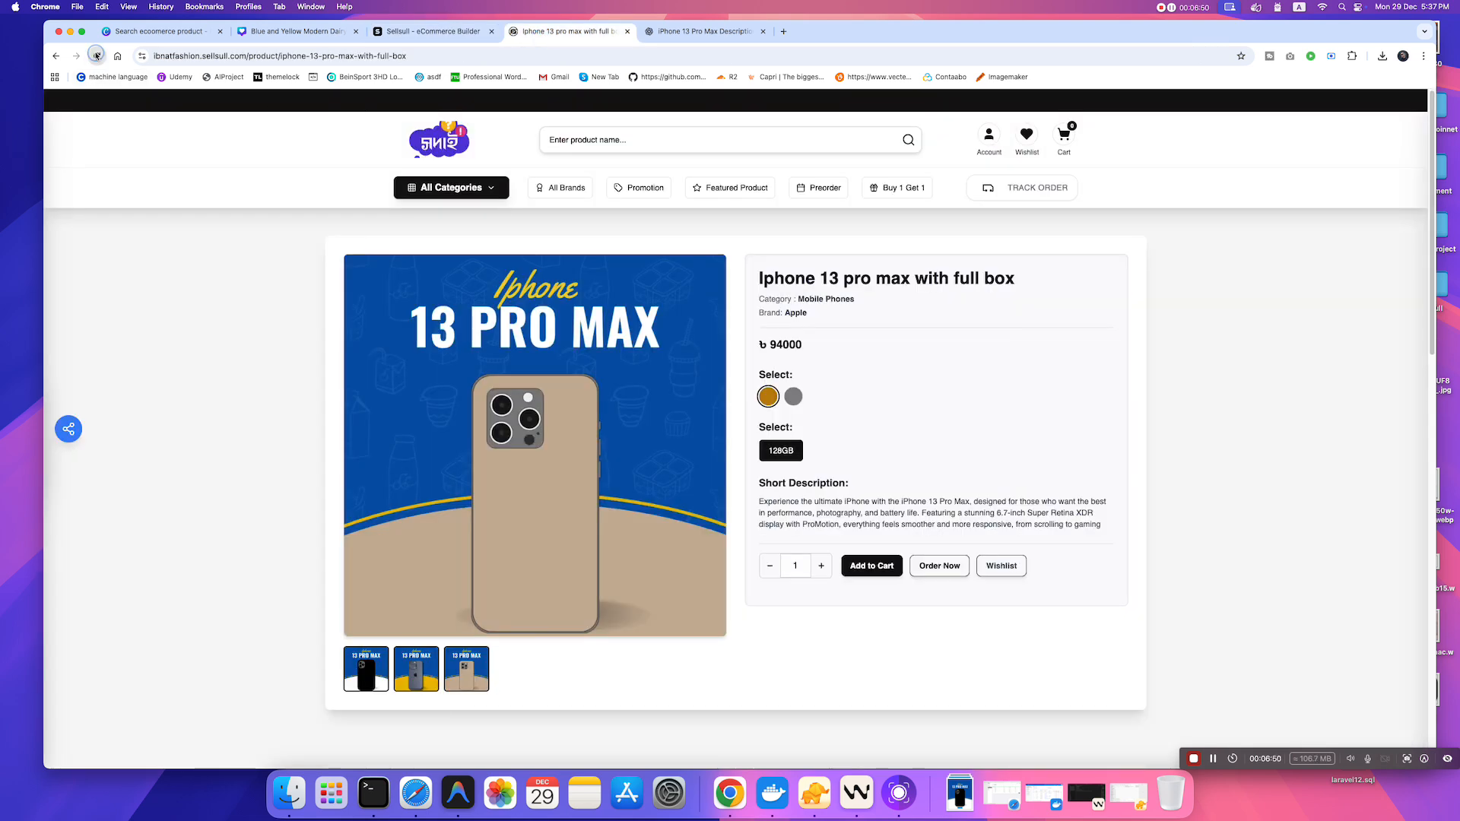
click(97, 56)
- View the black, gray and gold phone pictures in the storefront product gallery
click(415, 687)
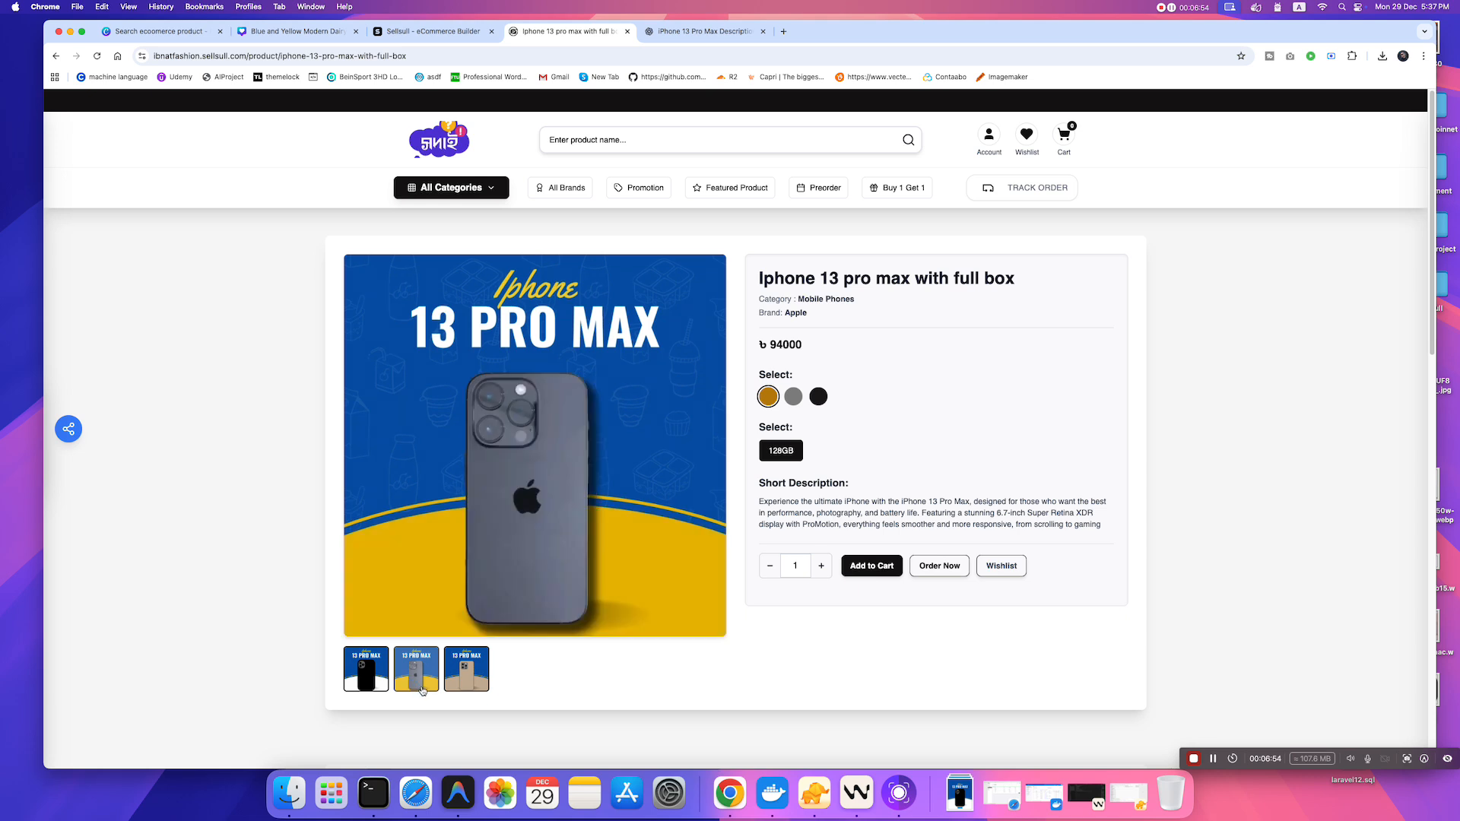
click(464, 679)
click(422, 687)
click(367, 680)
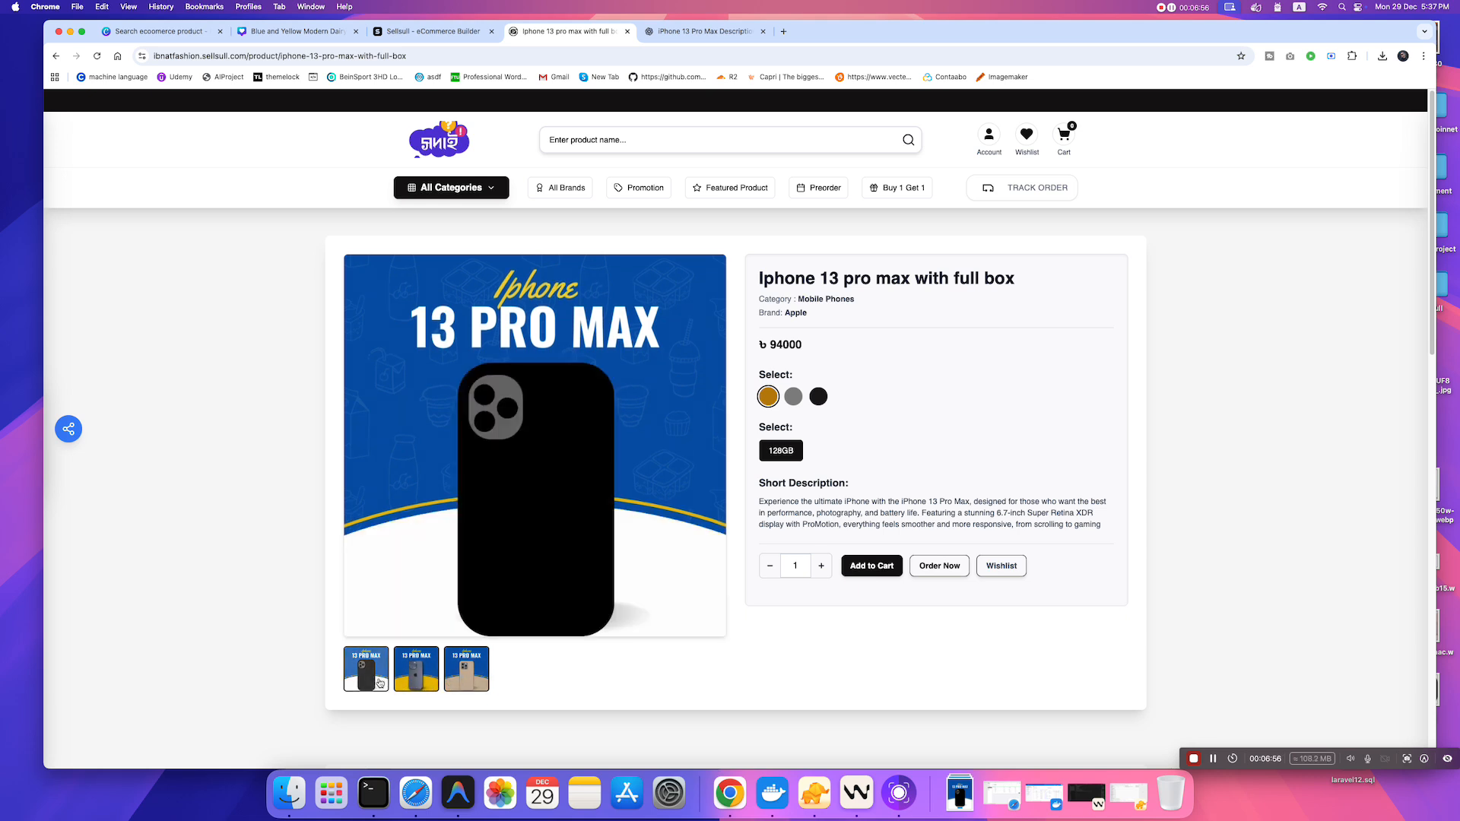
click(415, 684)
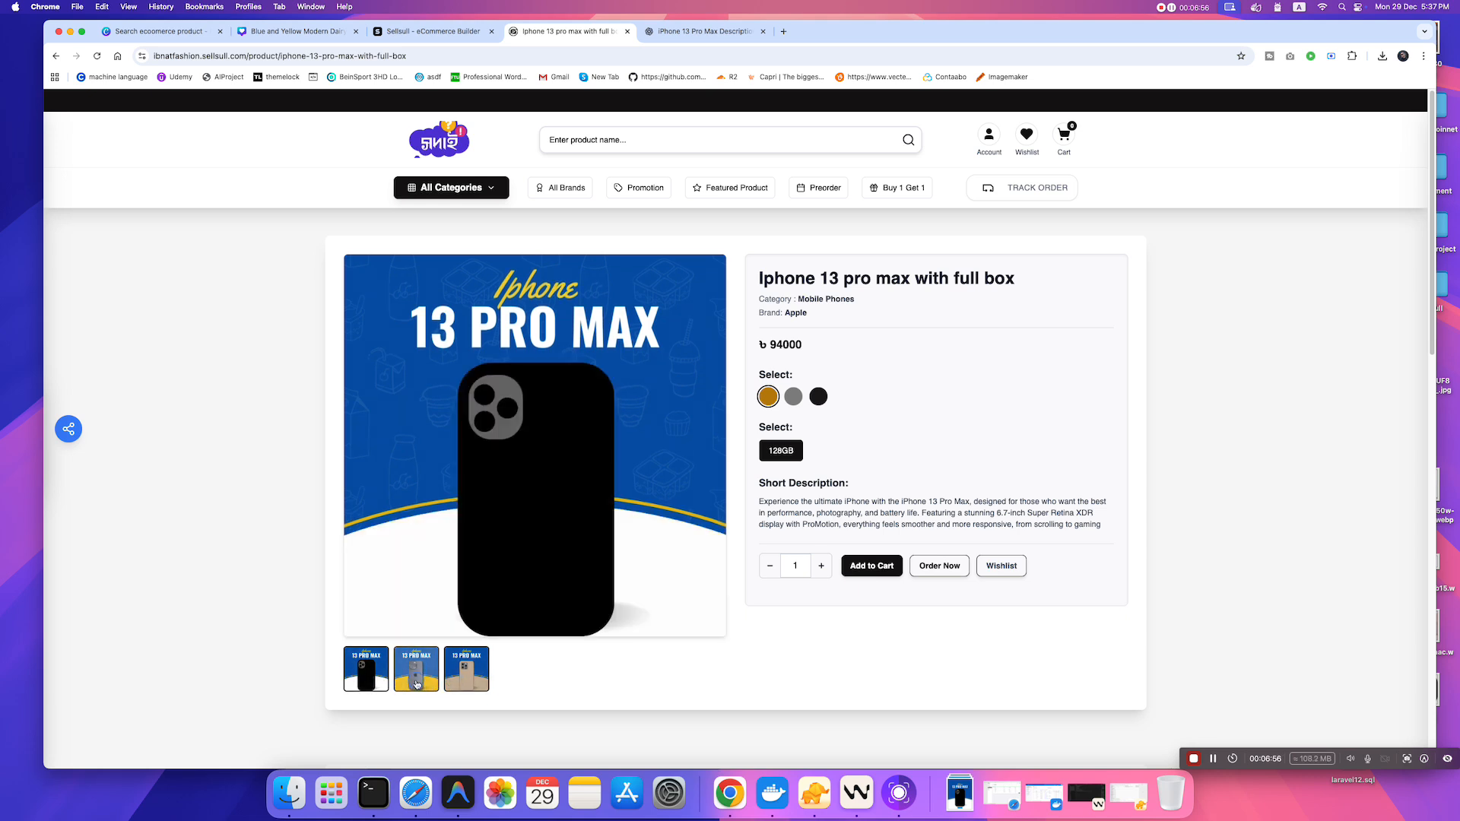
- Reload the storefront product page and review the full description and the Q&A entry
click(98, 56)
scroll(239, 342, down, 1)
scroll(239, 343, down, 5)
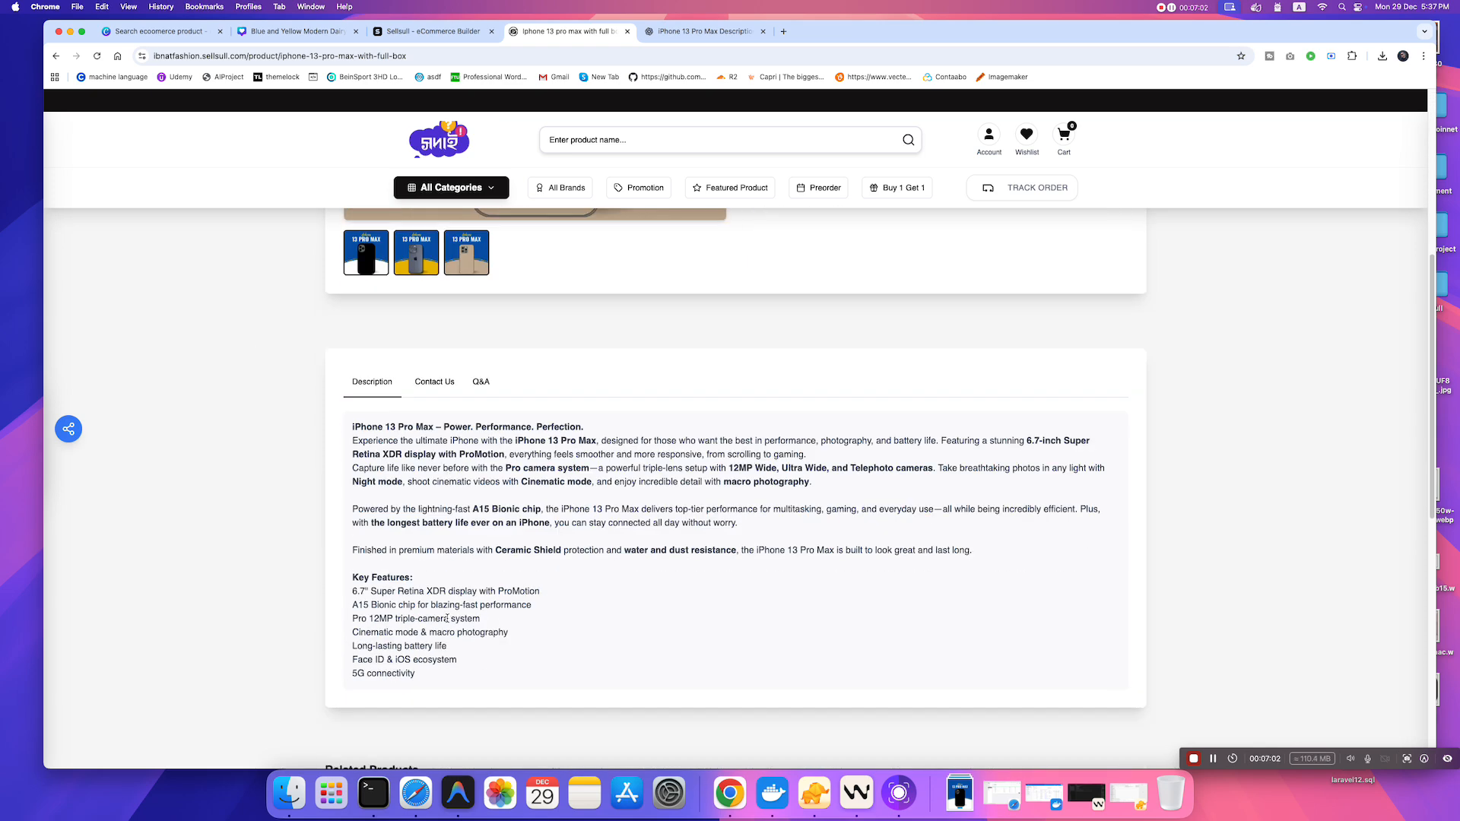
click(481, 382)
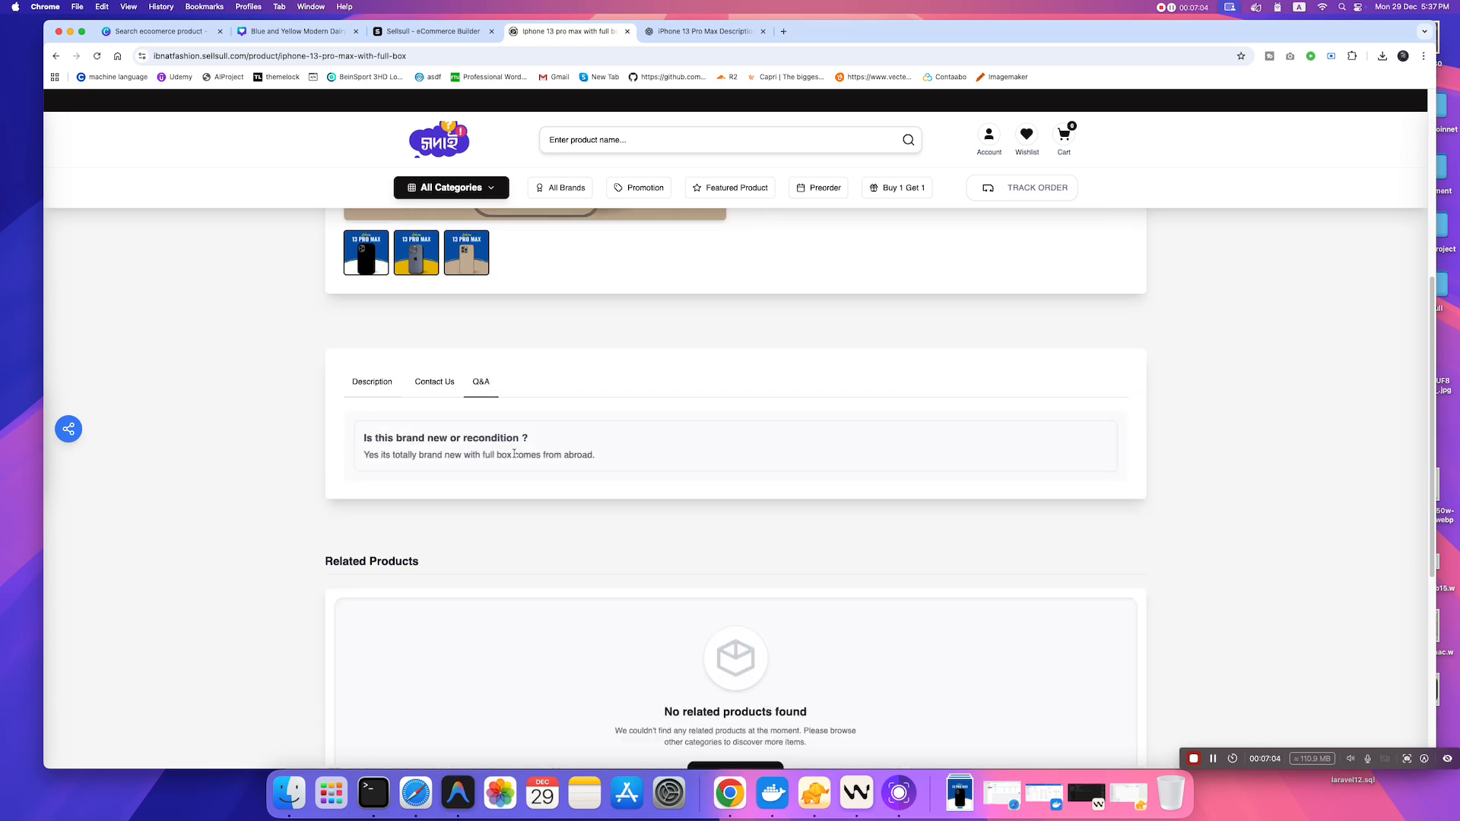
- Select the gray and then the black color variant on the product page to compare image and price
scroll(358, 483, up, 5)
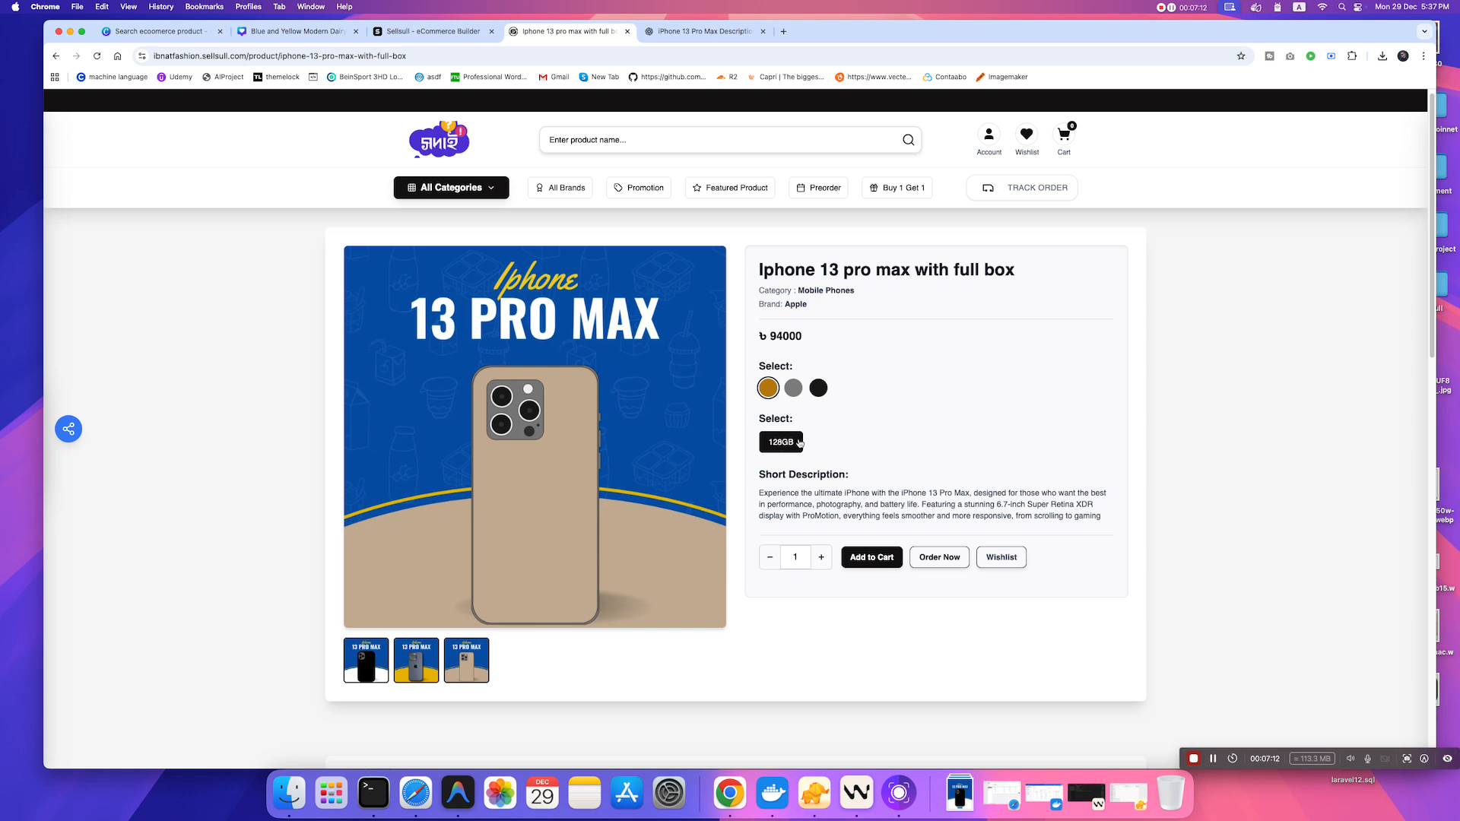
click(792, 388)
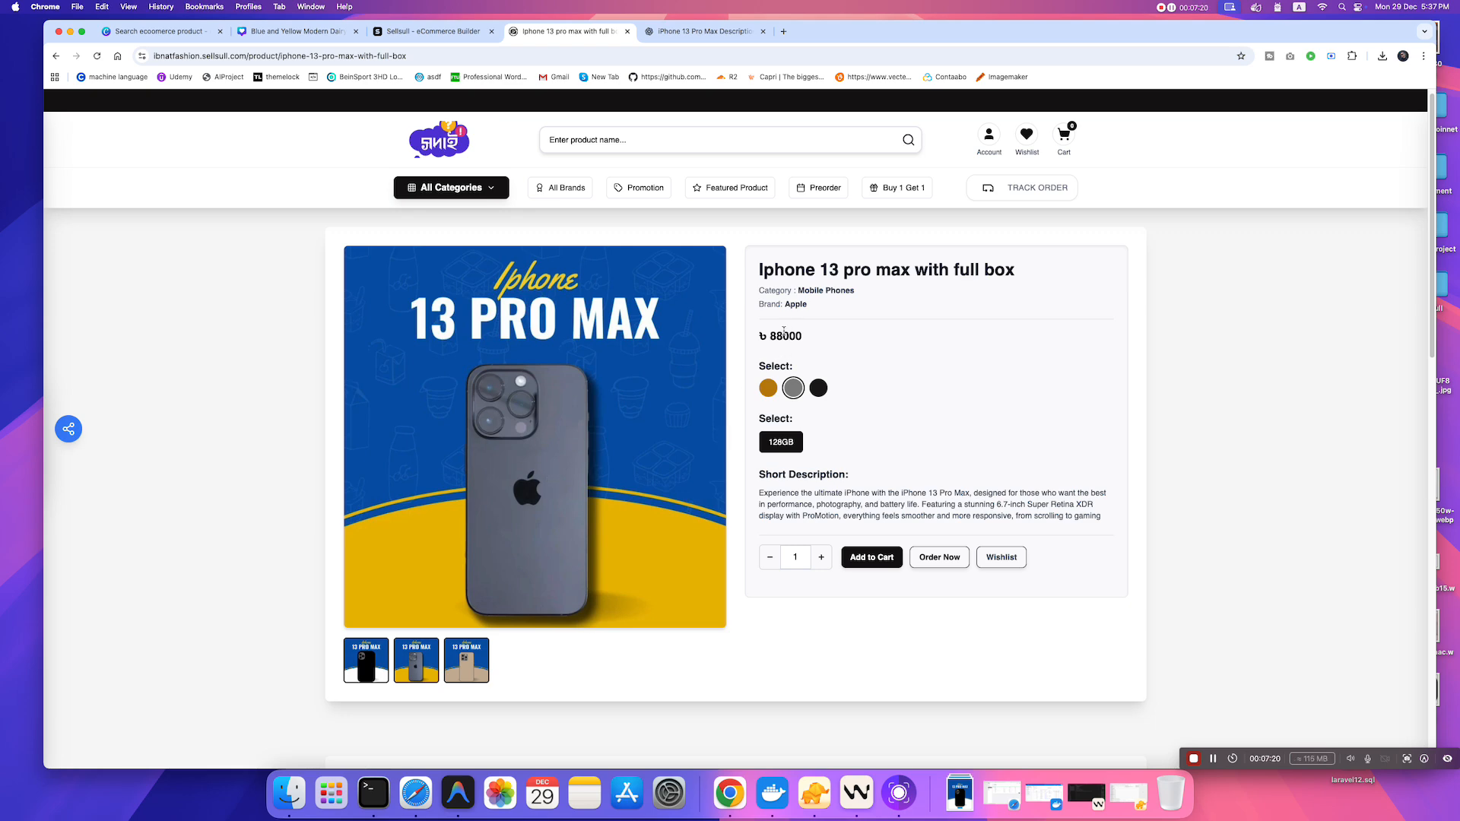
click(820, 391)
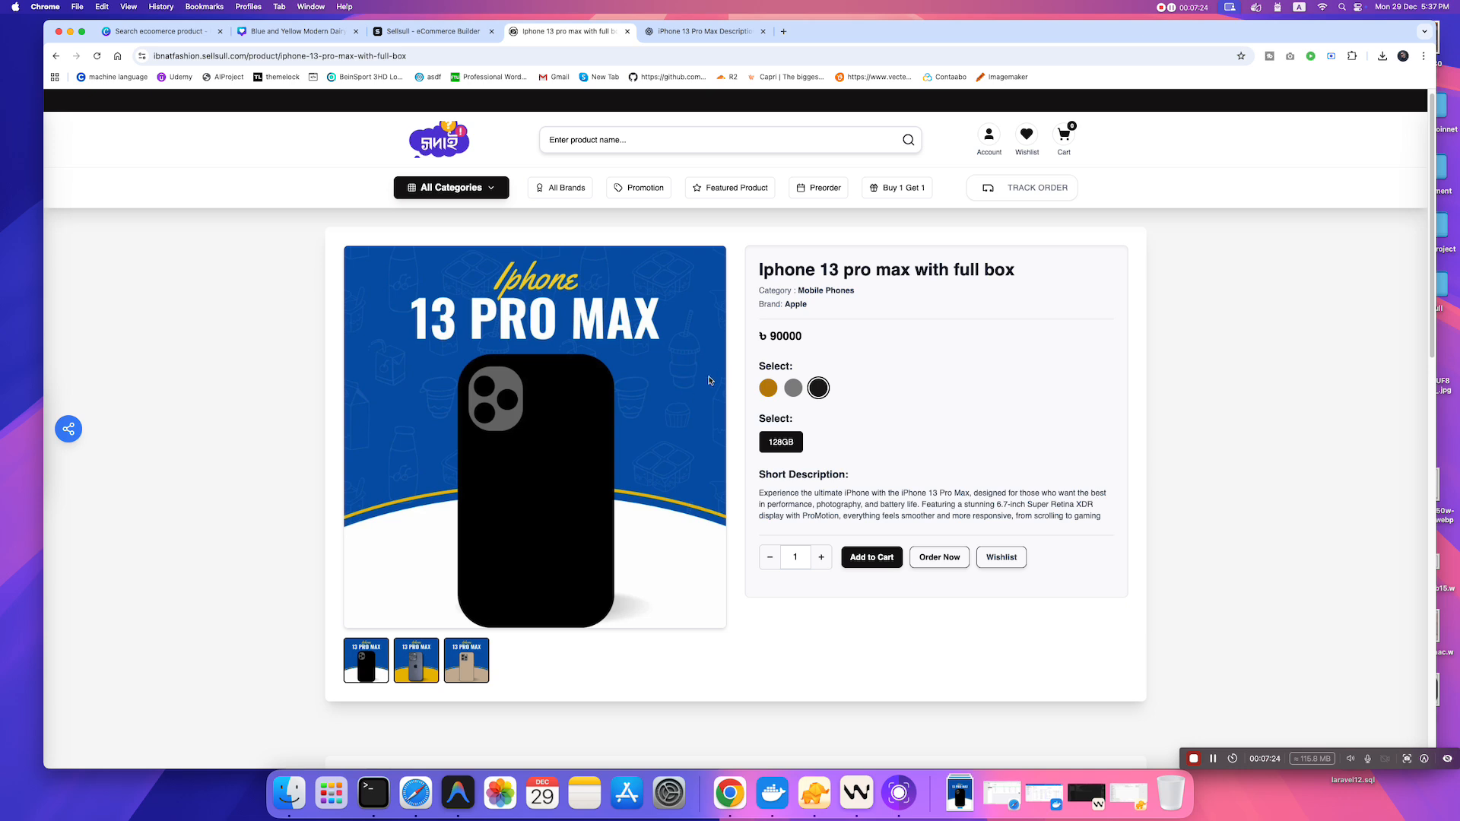
- Switch repeatedly between the gray, gold and black color variants on the product page to compare their pictures and prices
drag(801, 337, 752, 338)
click(920, 333)
click(793, 388)
click(768, 389)
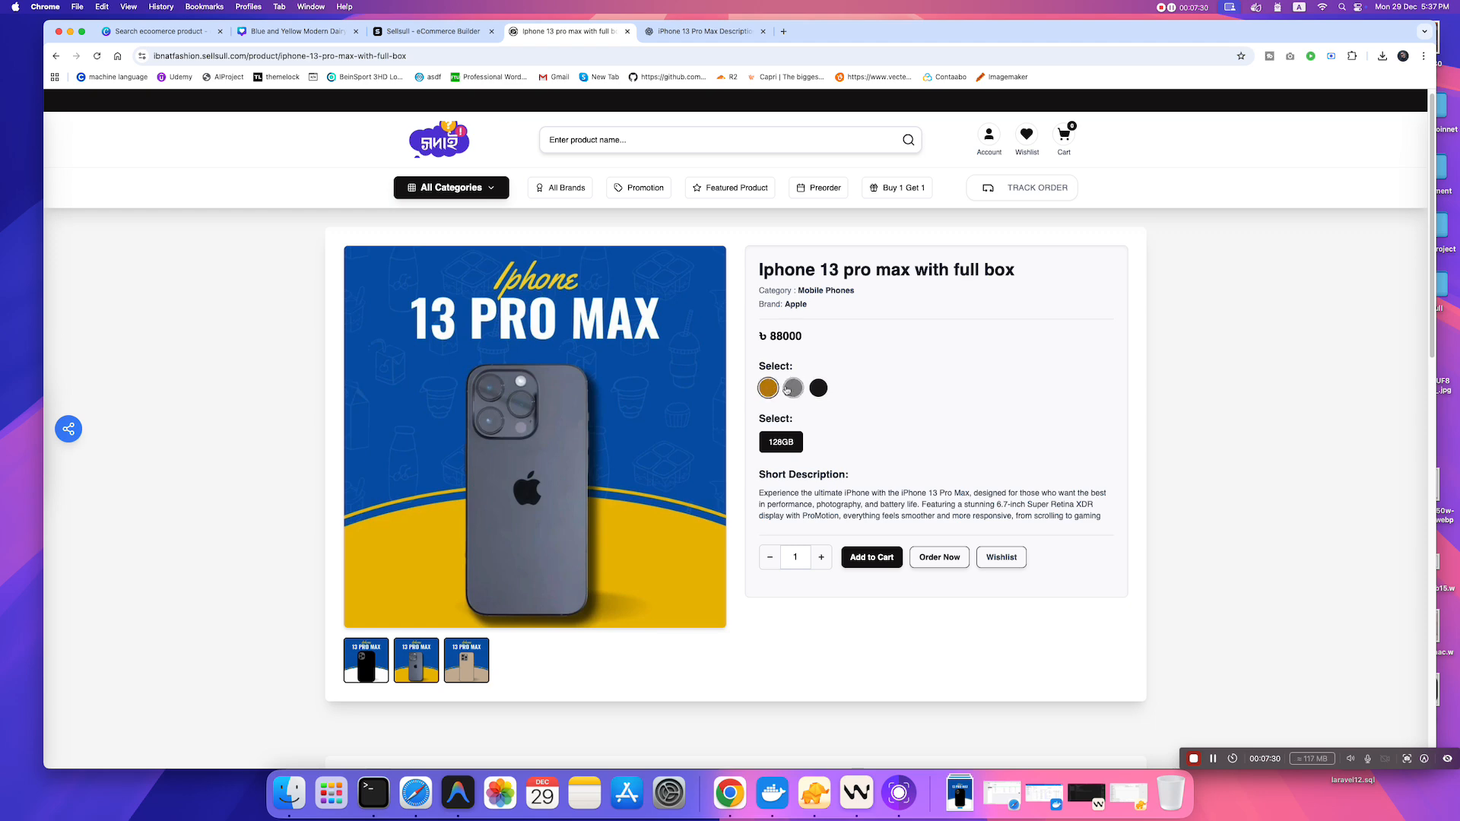
click(795, 389)
click(819, 387)
click(769, 389)
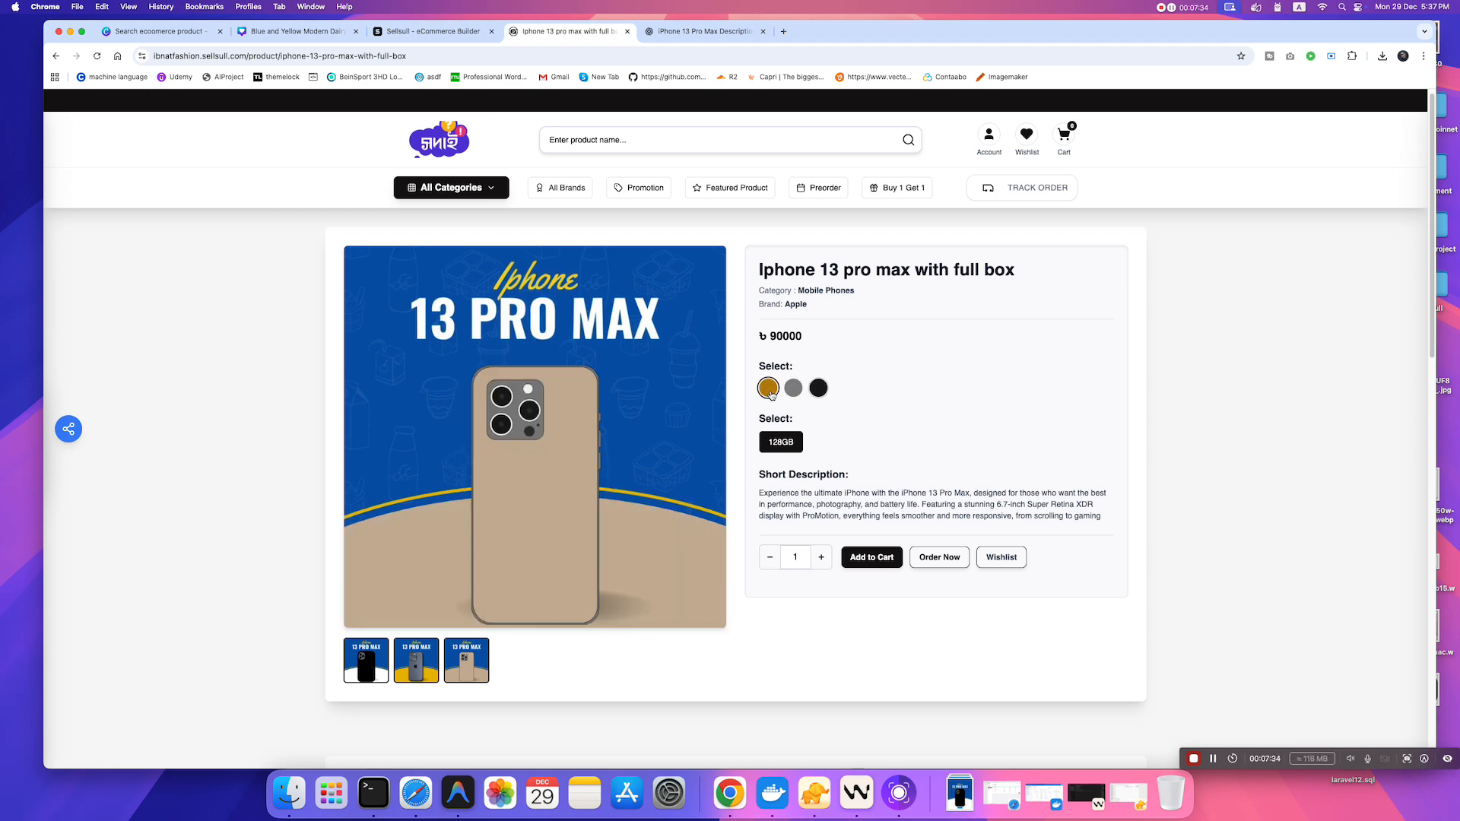
click(793, 389)
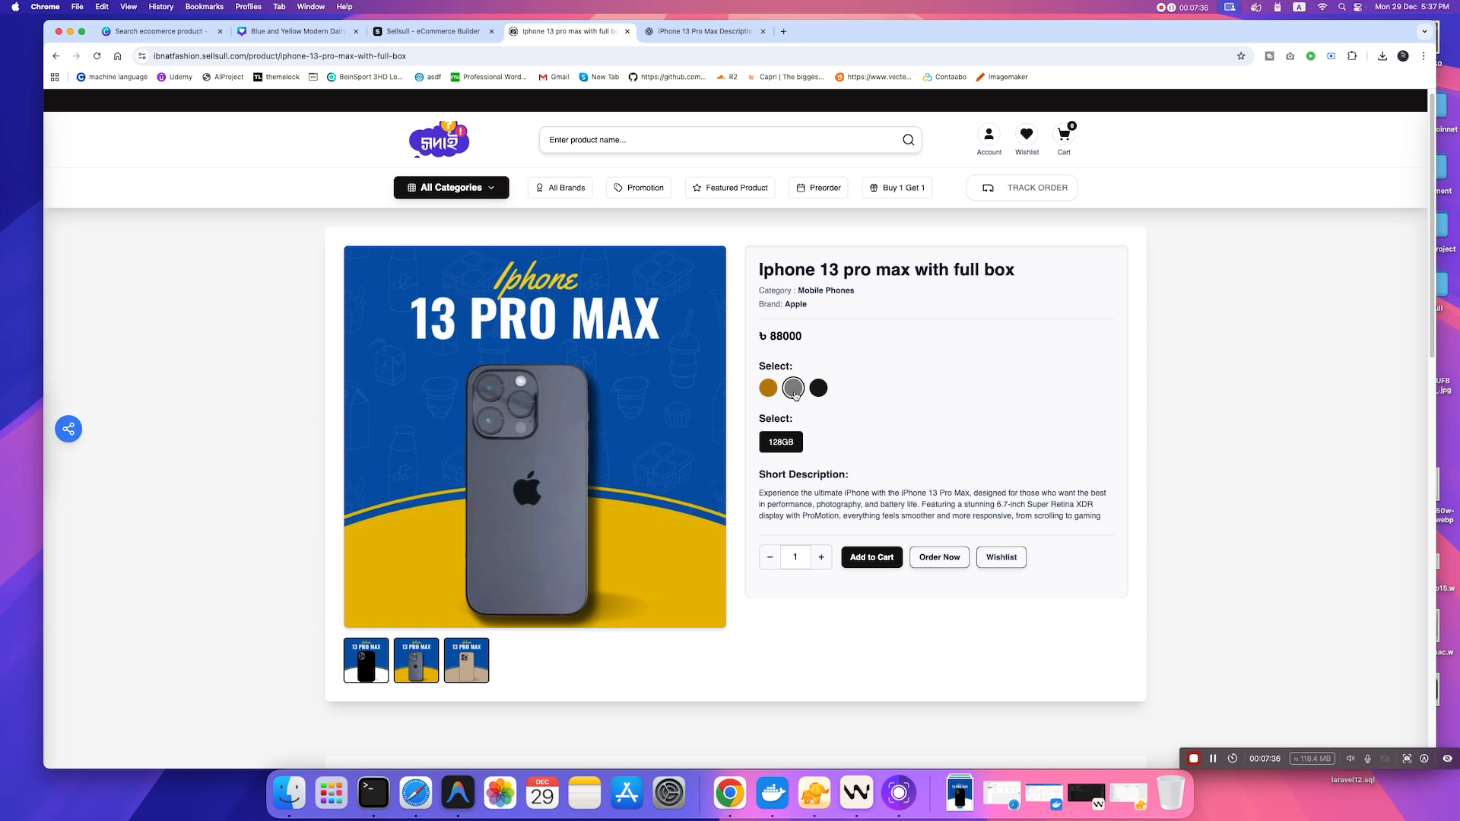
click(769, 389)
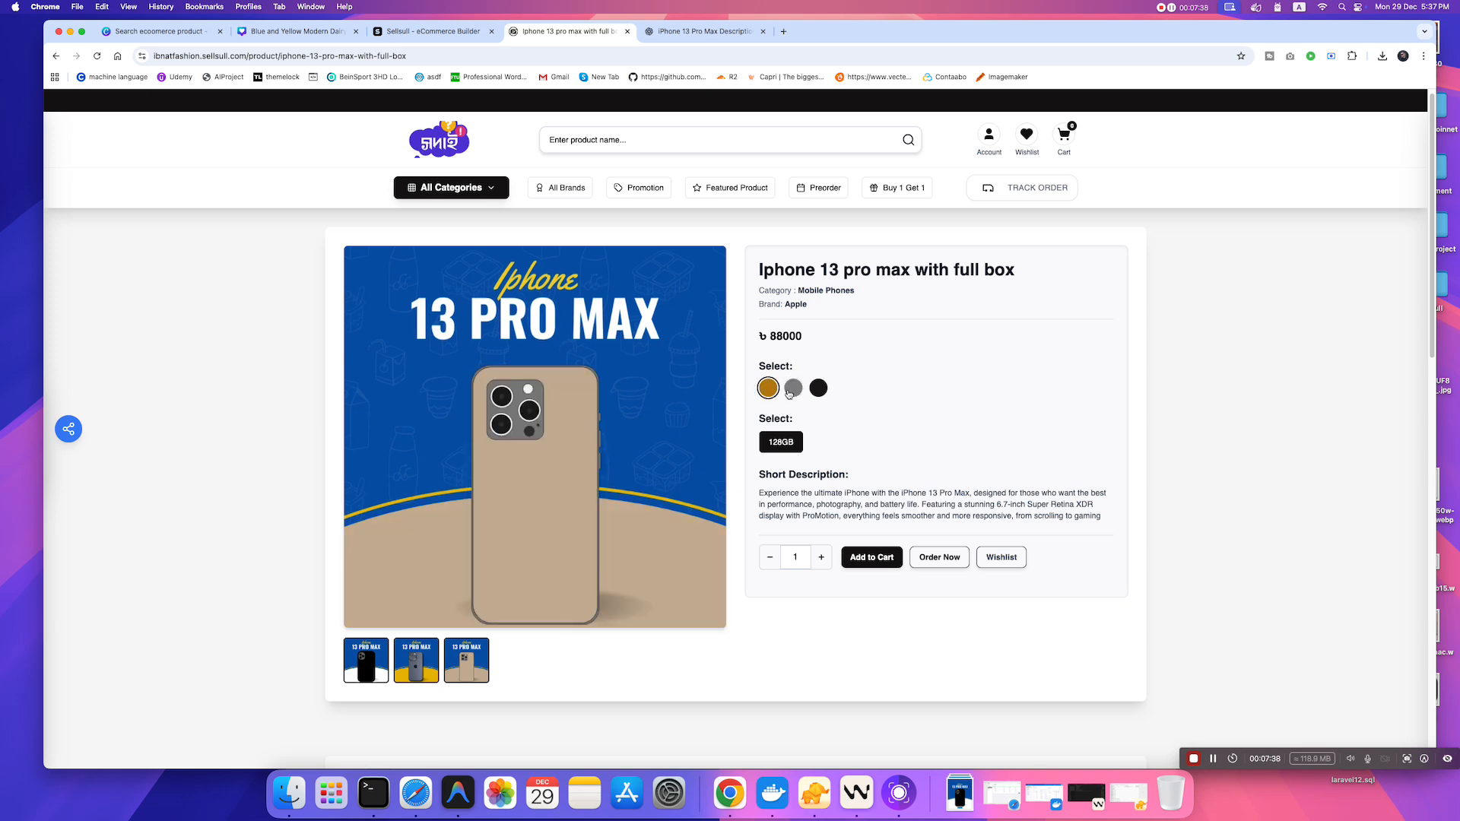
click(793, 390)
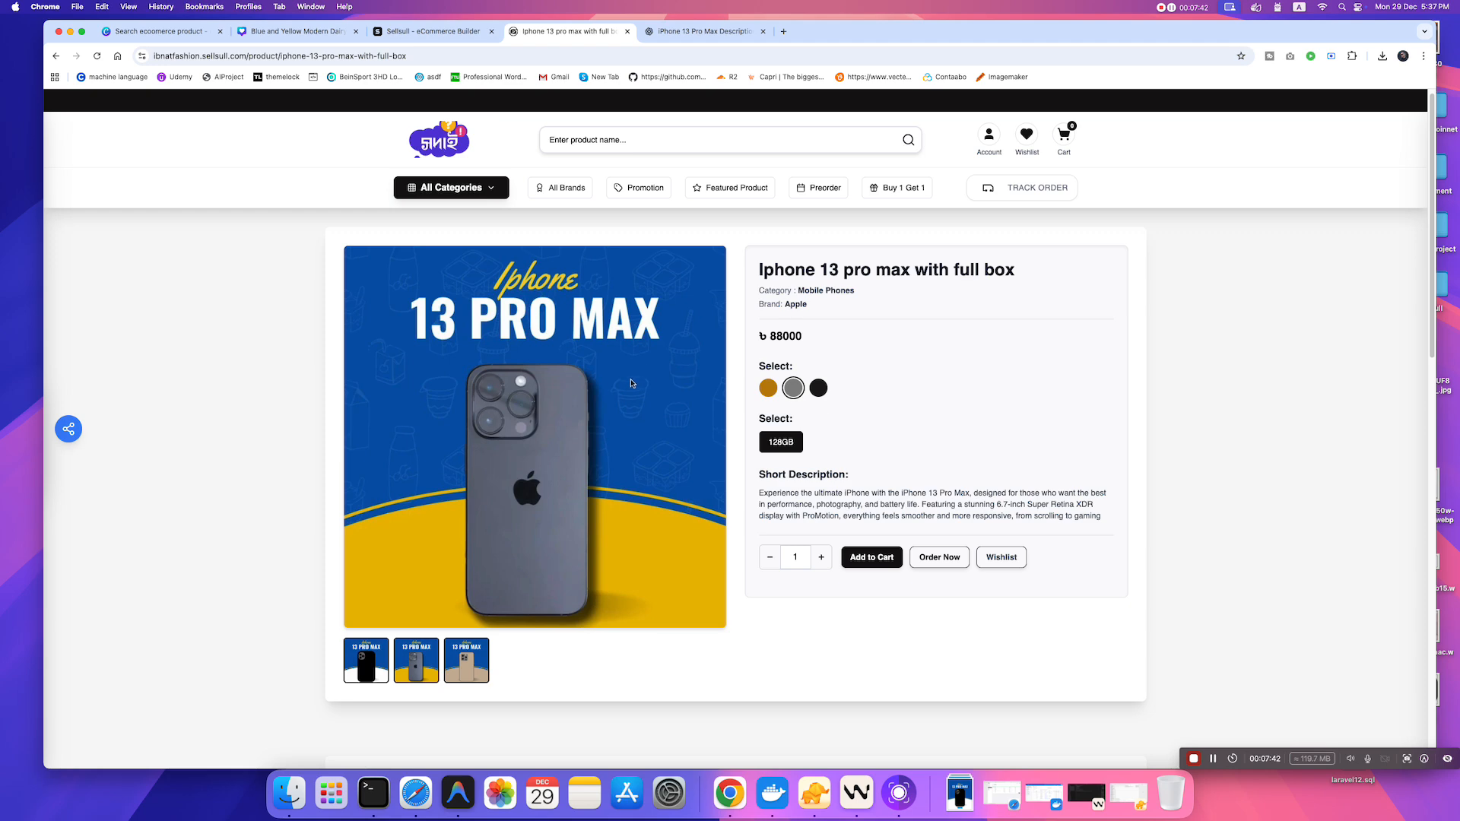
- Glance over the product description and select the black color variant to view its picture and price
scroll(607, 388, down, 3)
scroll(604, 384, up, 2)
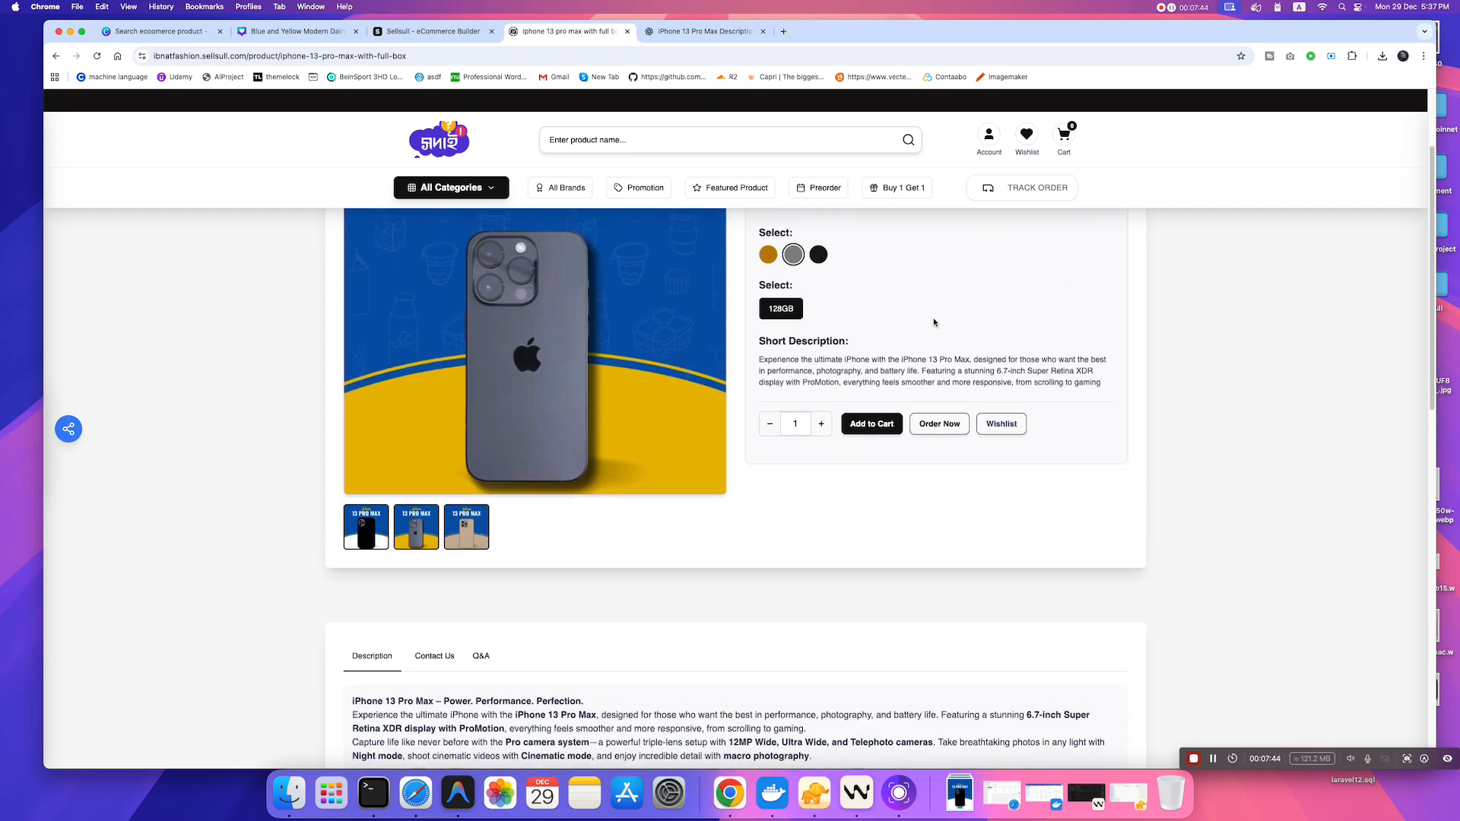
click(821, 296)
scroll(862, 366, up, 3)
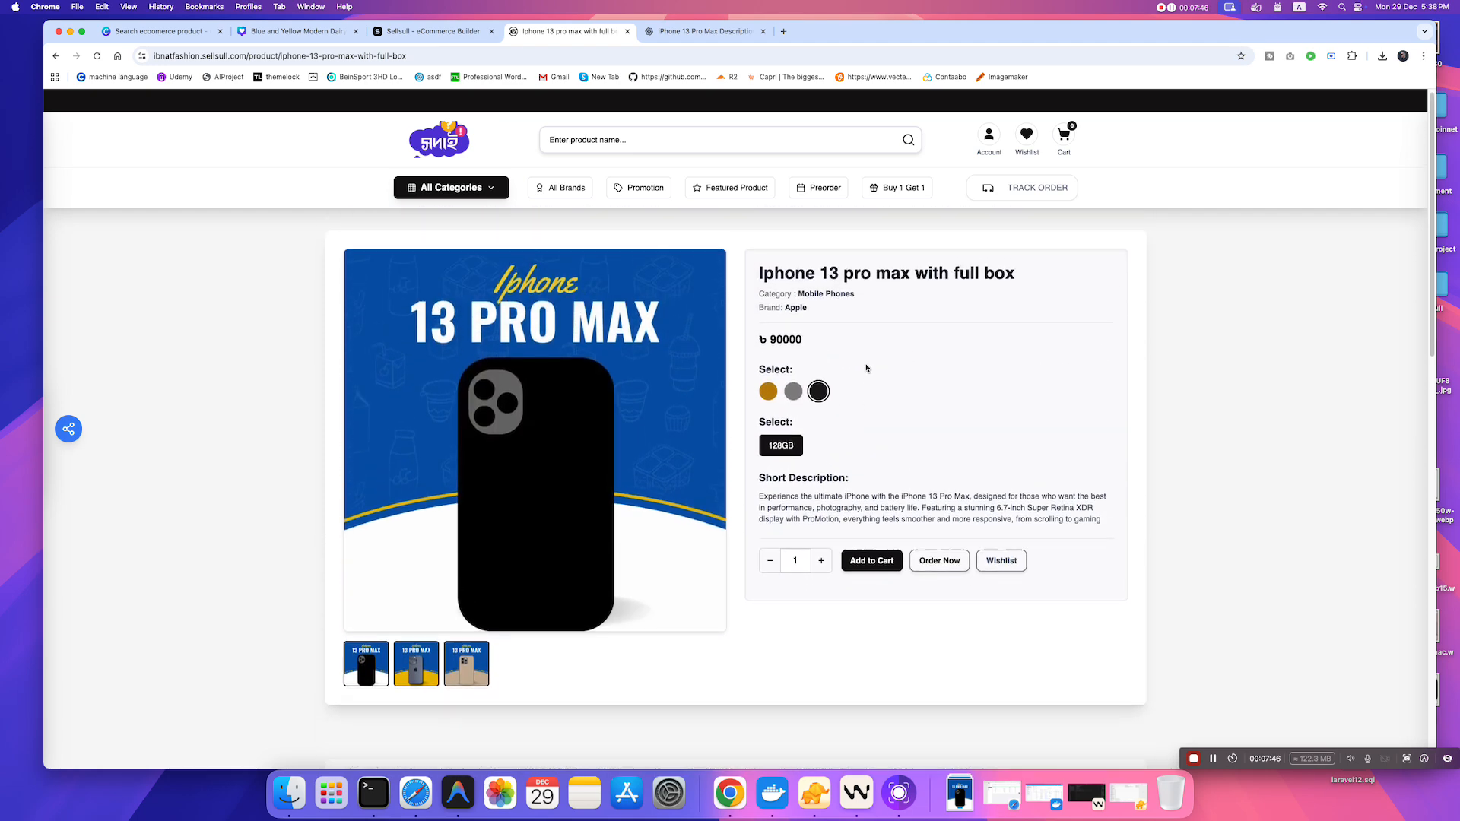
- Check the variant prices in the product's edit form, then return to the storefront product page and reload it
click(460, 32)
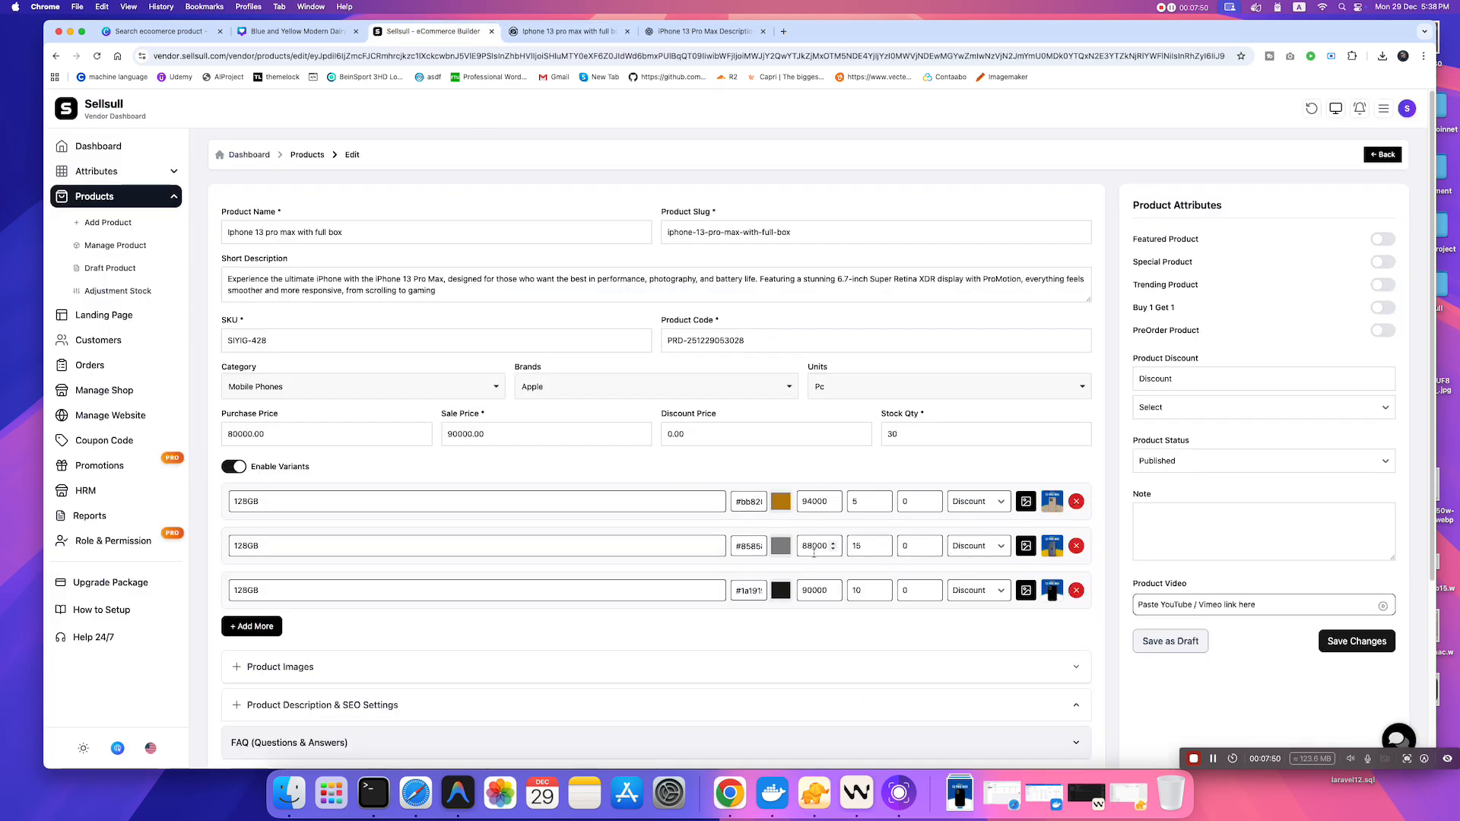
click(566, 31)
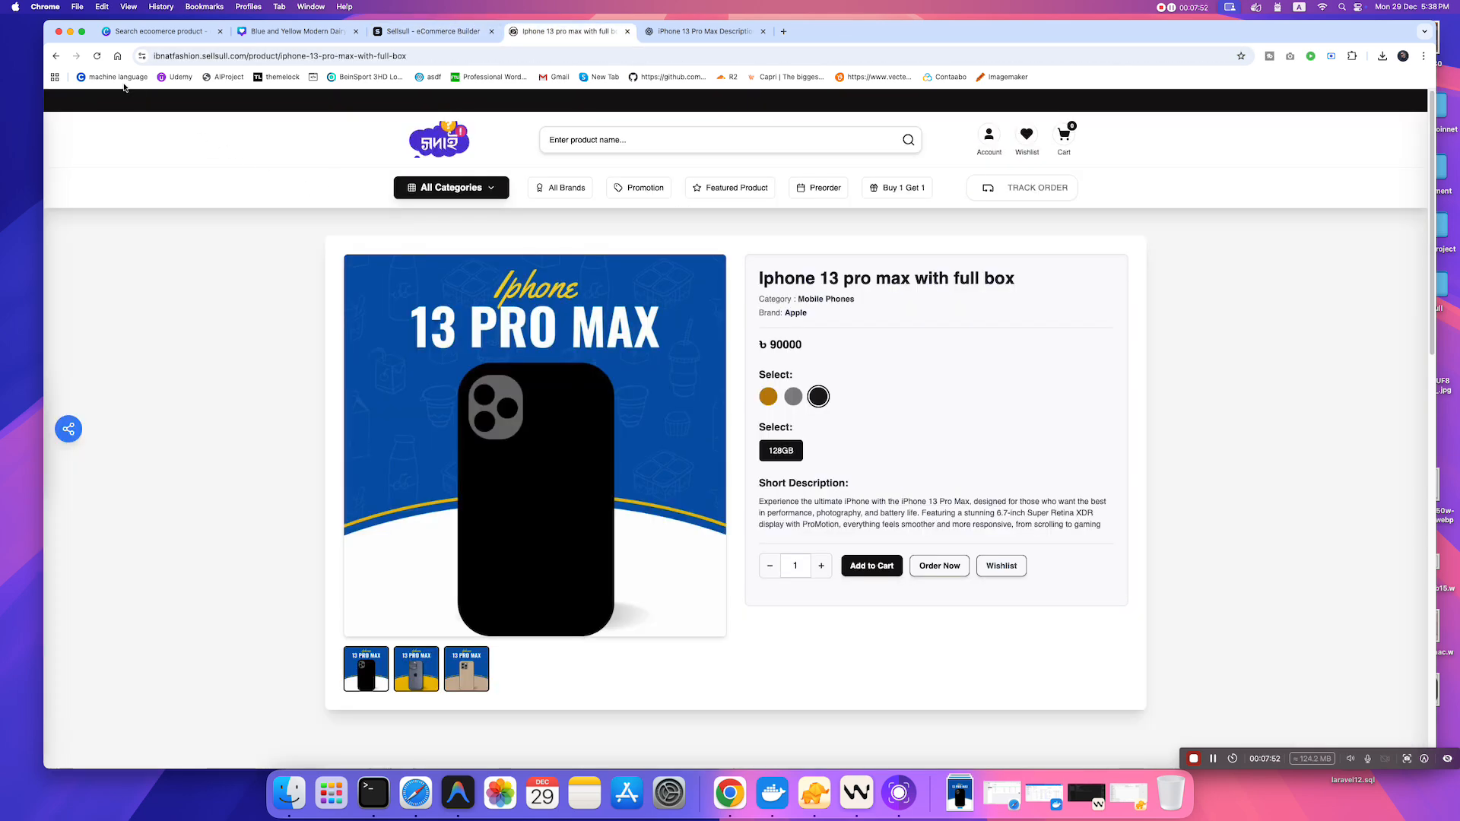
click(97, 56)
- Go through the gray, black and gold color variants again to recheck image and price, and refresh the product page
click(794, 398)
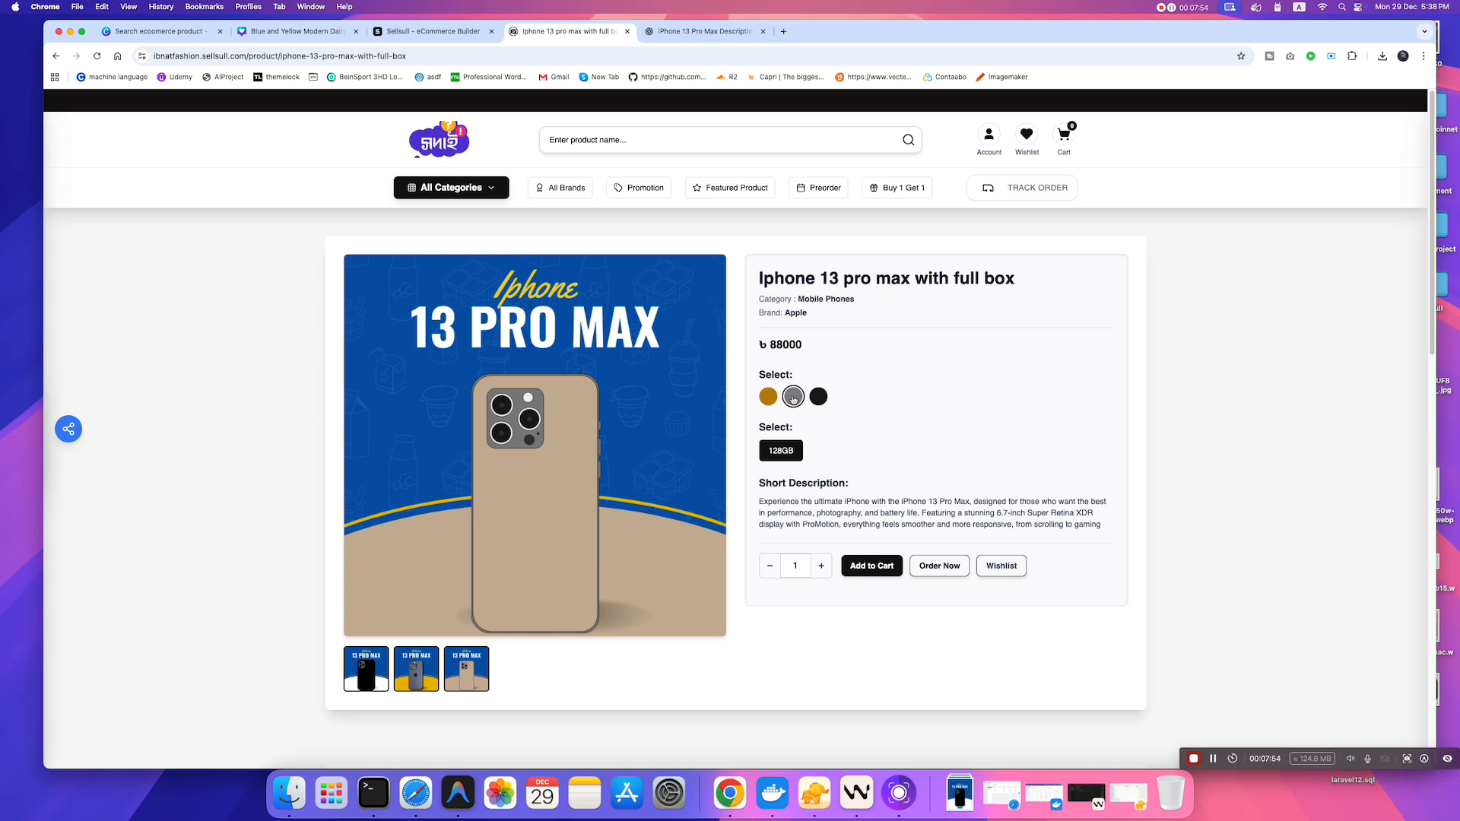
click(821, 398)
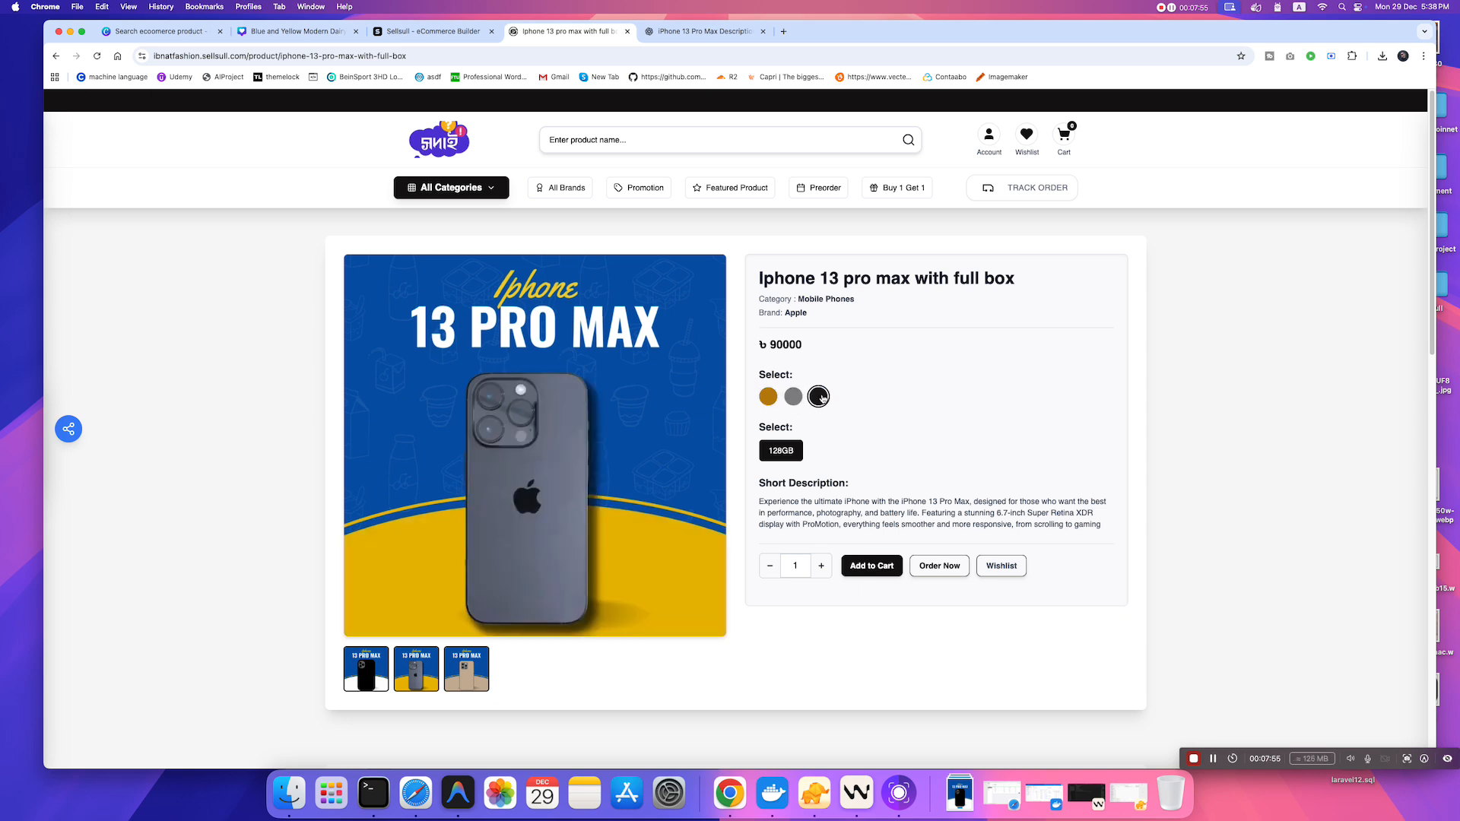
click(769, 396)
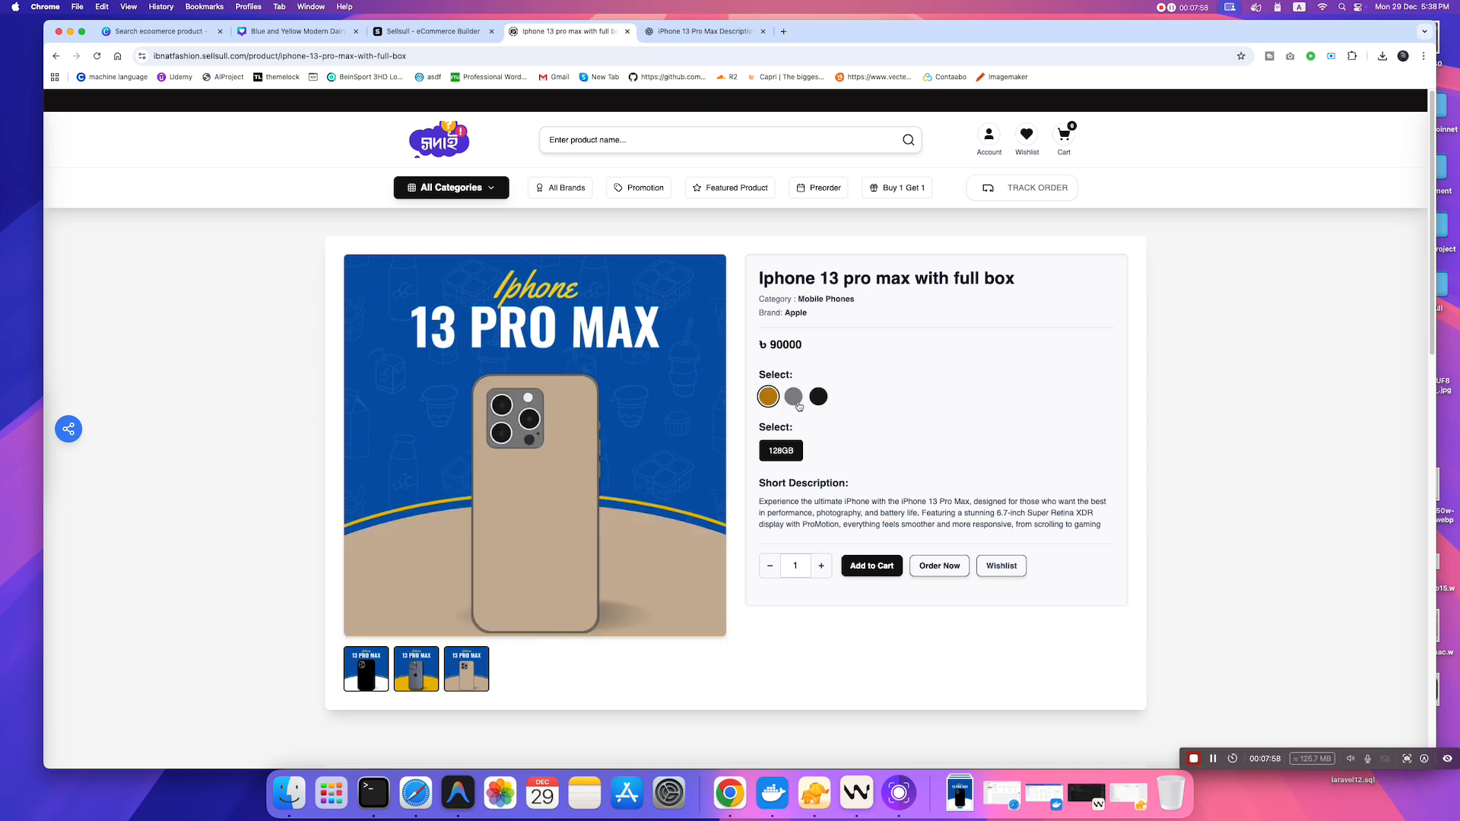
click(795, 400)
click(818, 397)
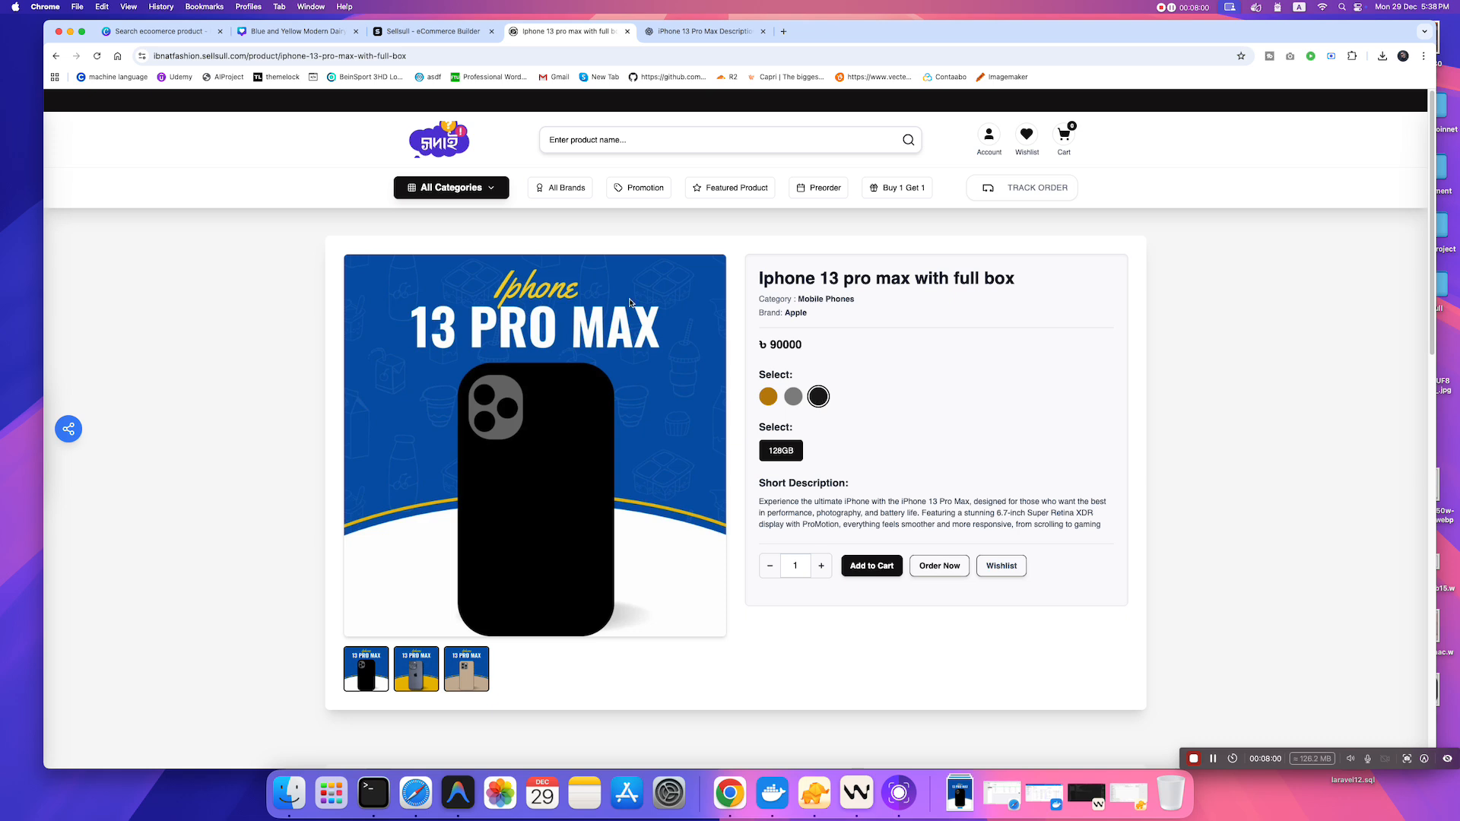
click(97, 56)
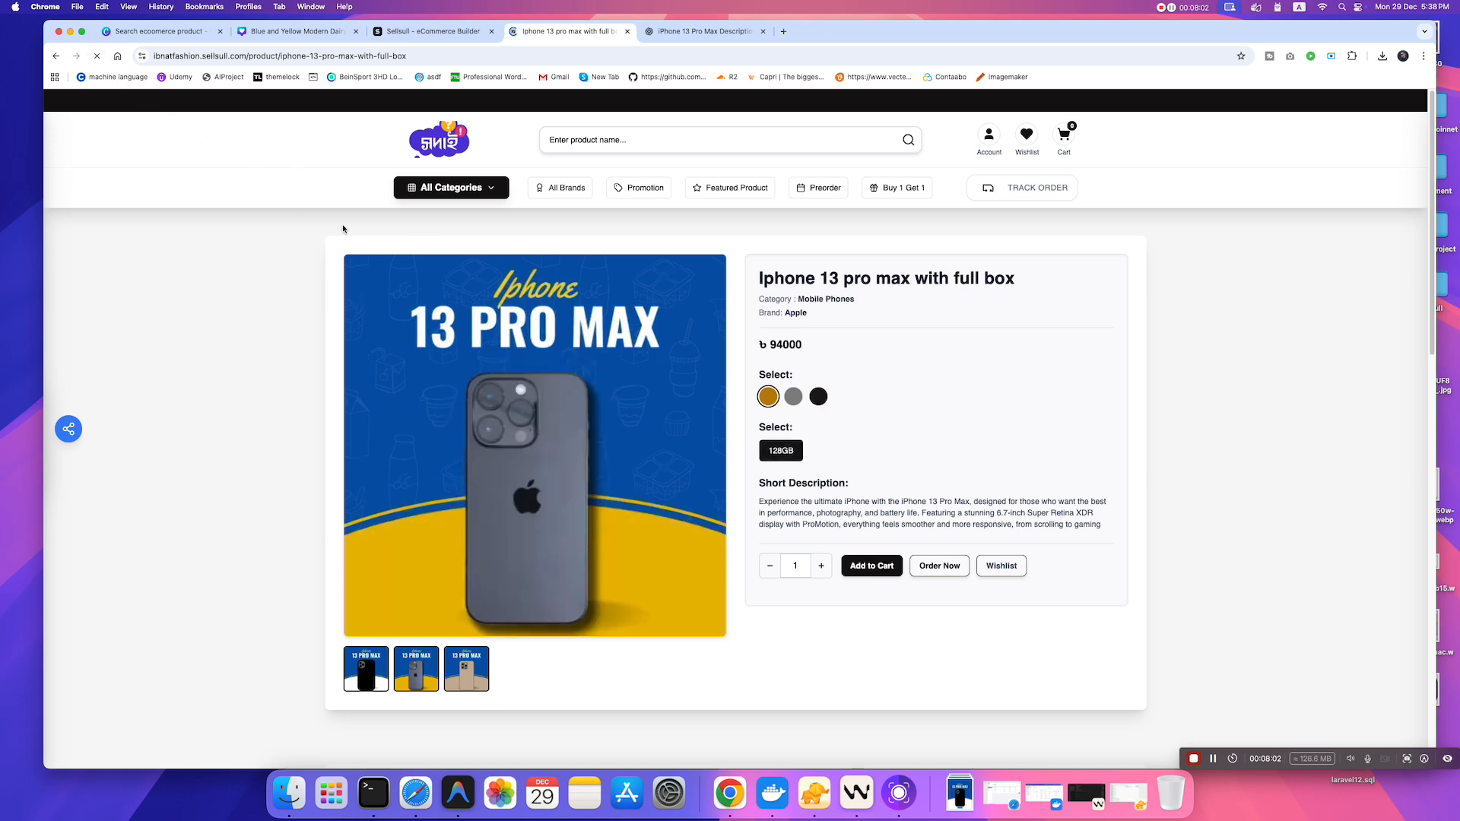